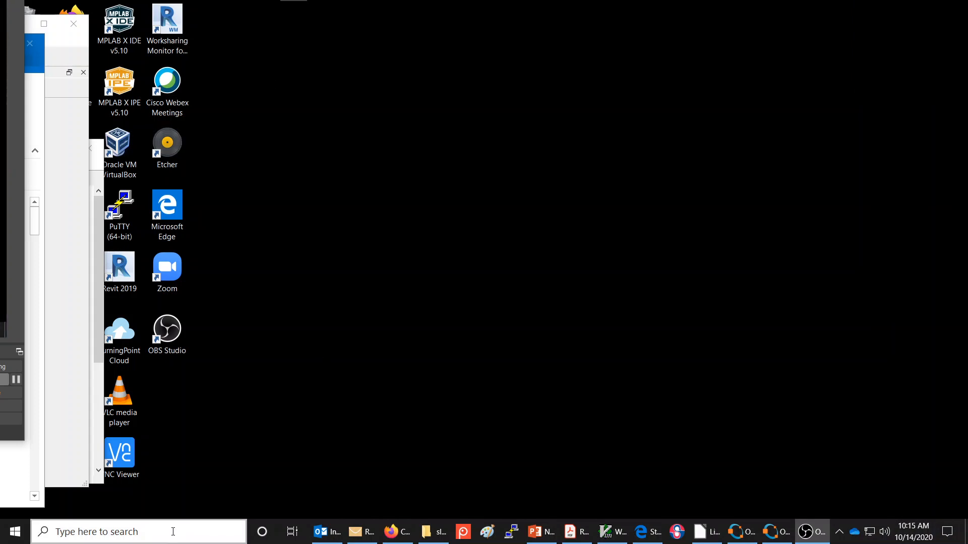
- Launch NI Multisim 14.0 and maximize its window
click(173, 531)
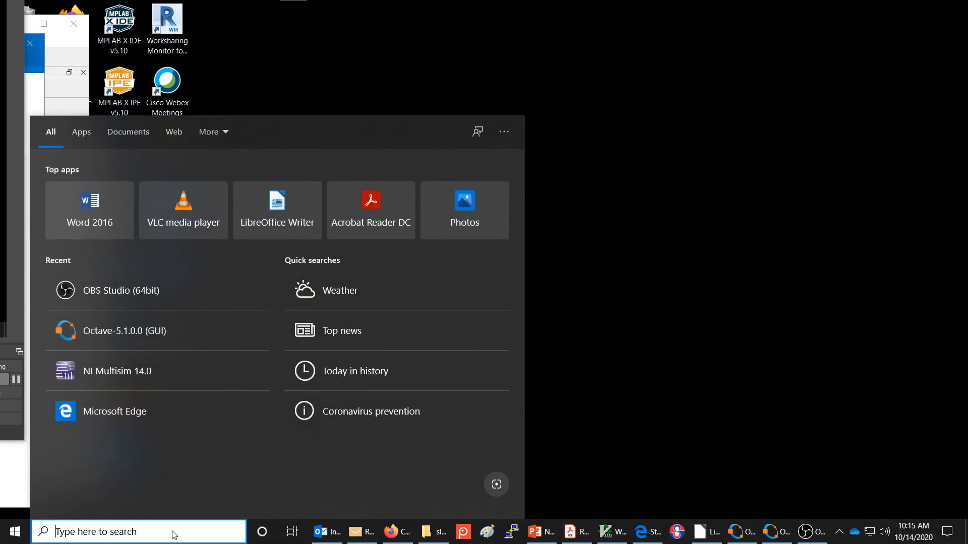
click(172, 532)
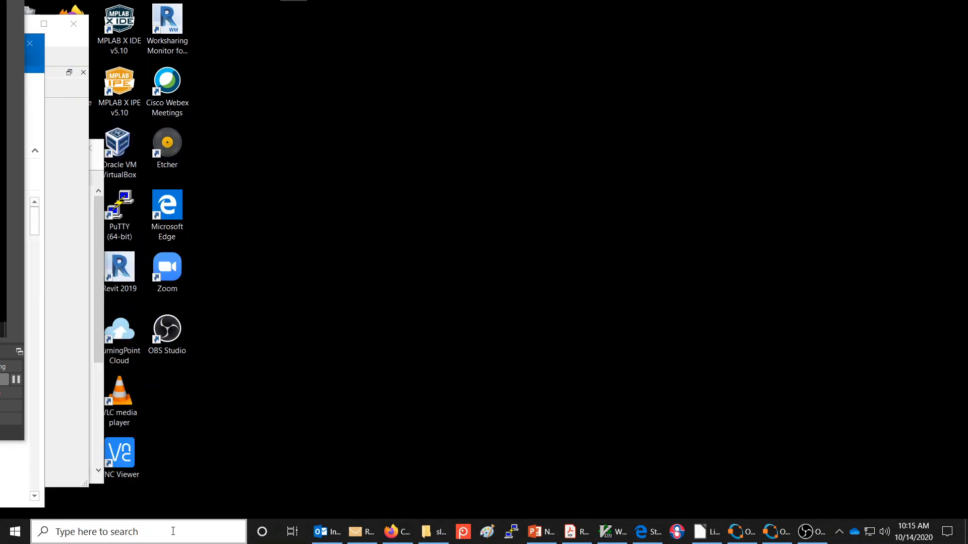
key(super)
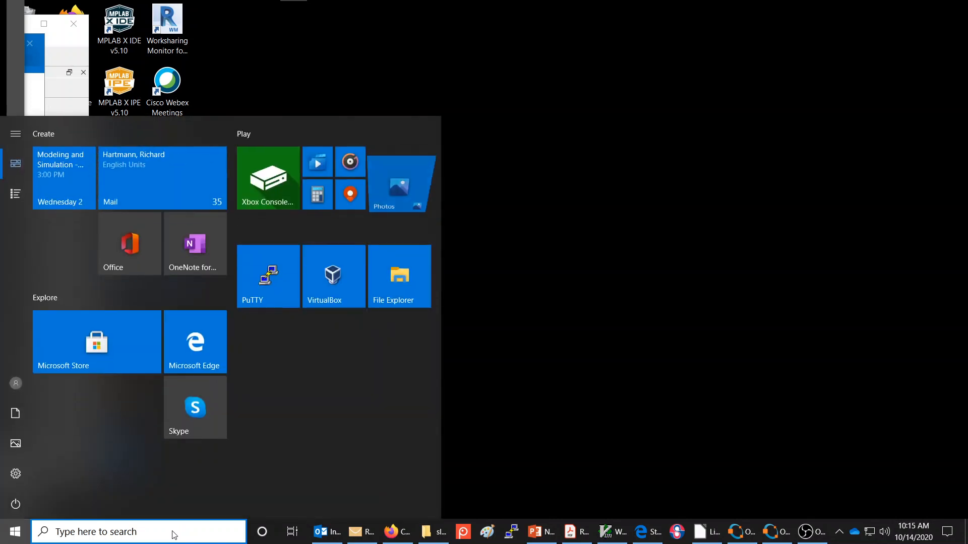
text(mul)
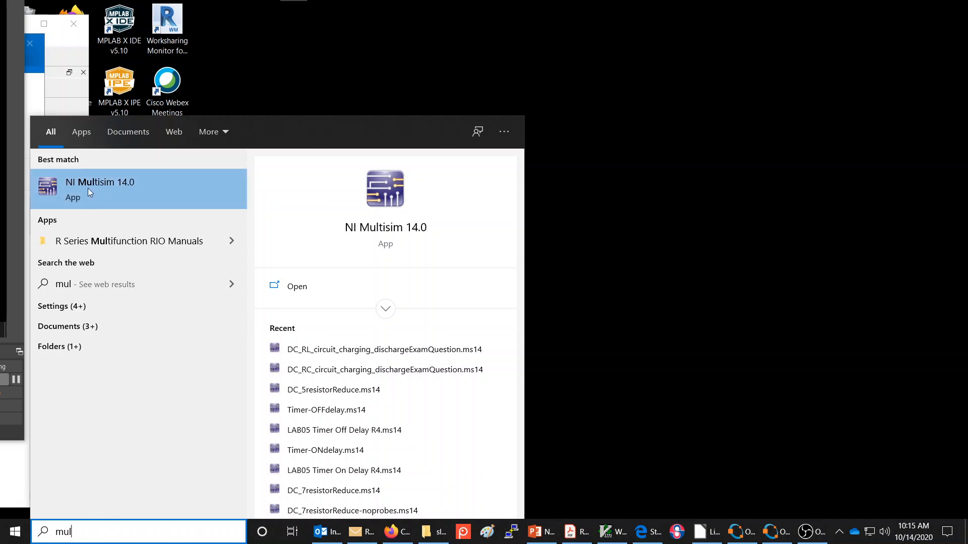
click(115, 184)
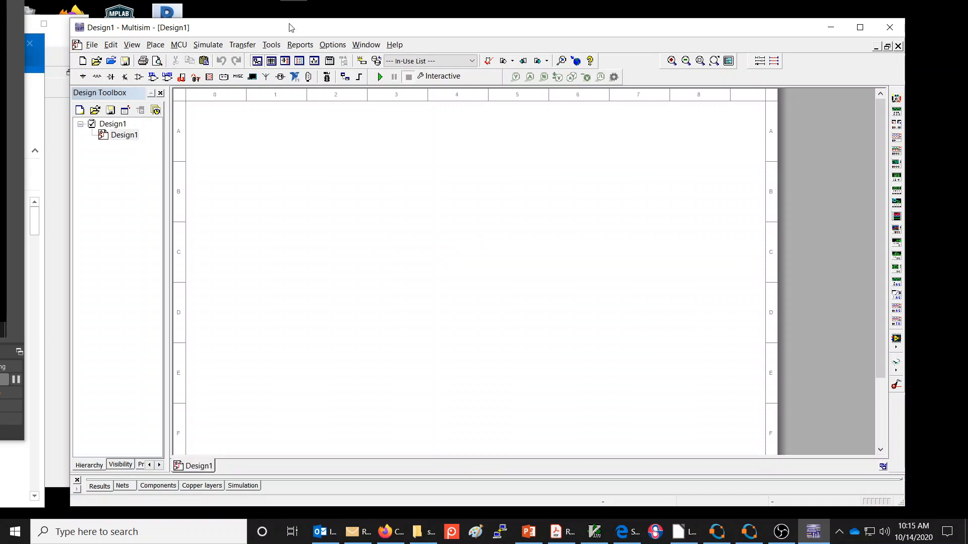
drag(289, 30, 293, 20)
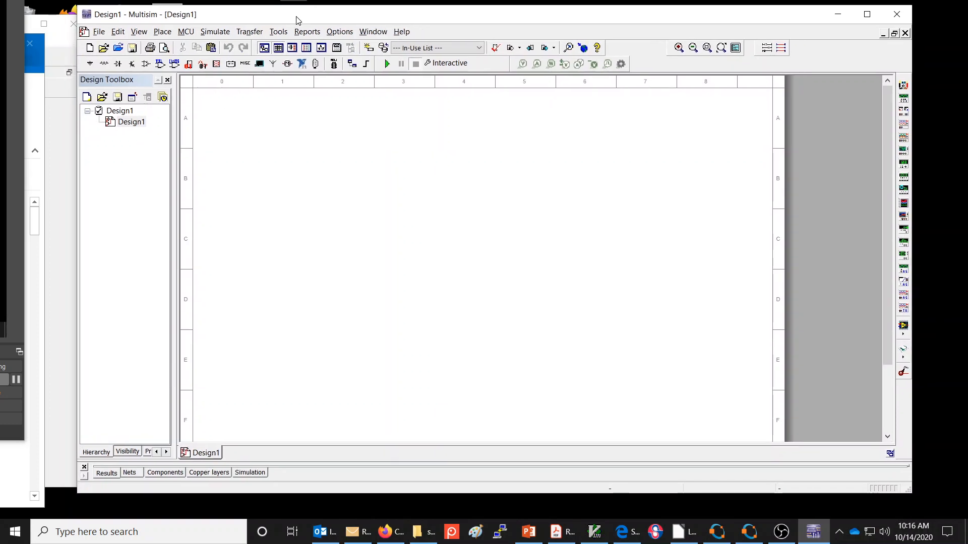
double_click(293, 21)
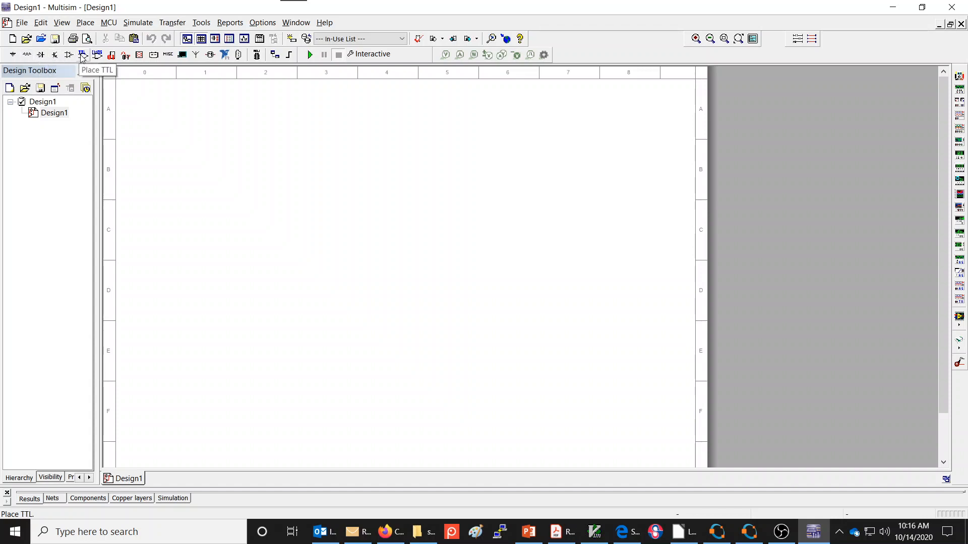
- Place a DC_POWER source from the POWER_SOURCES family on the upper-left area of the schematic sheet
click(13, 56)
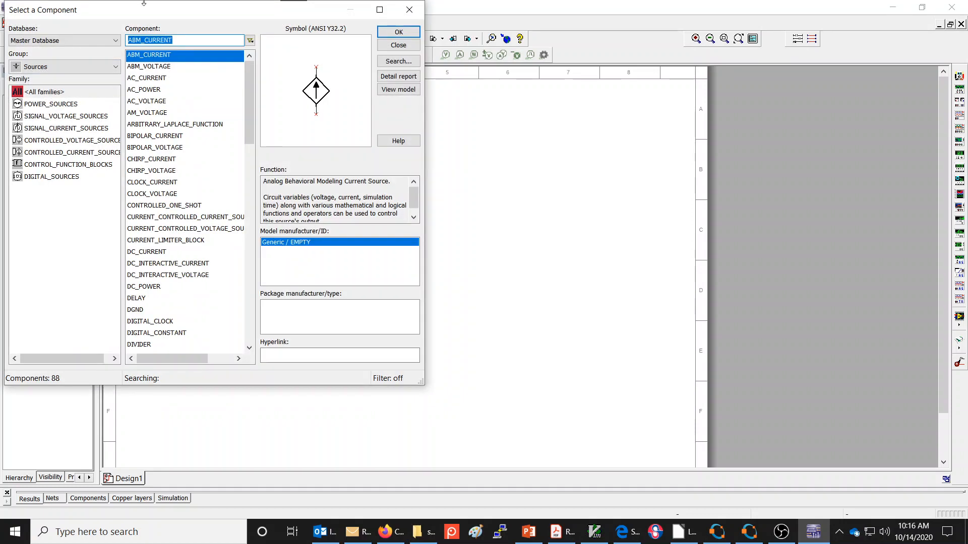
drag(141, 14, 172, 74)
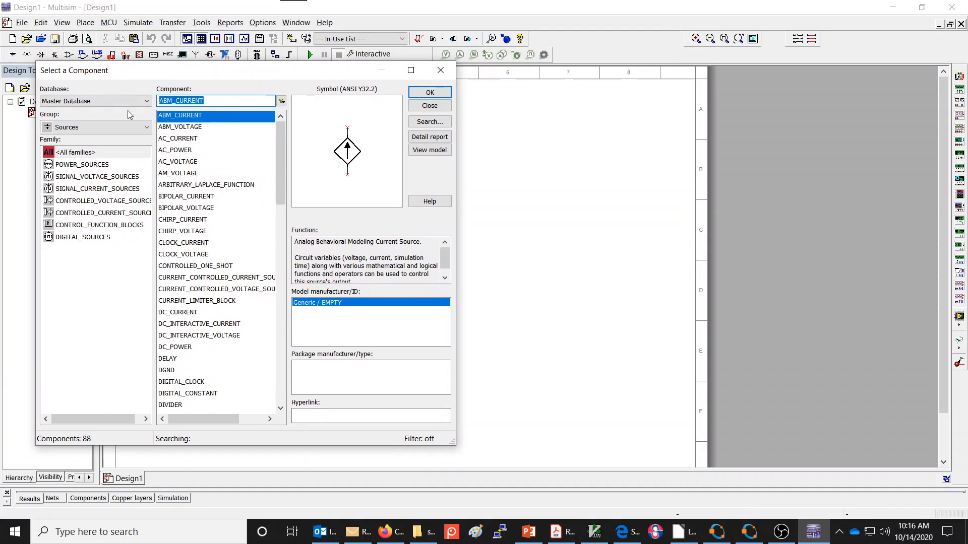
click(147, 128)
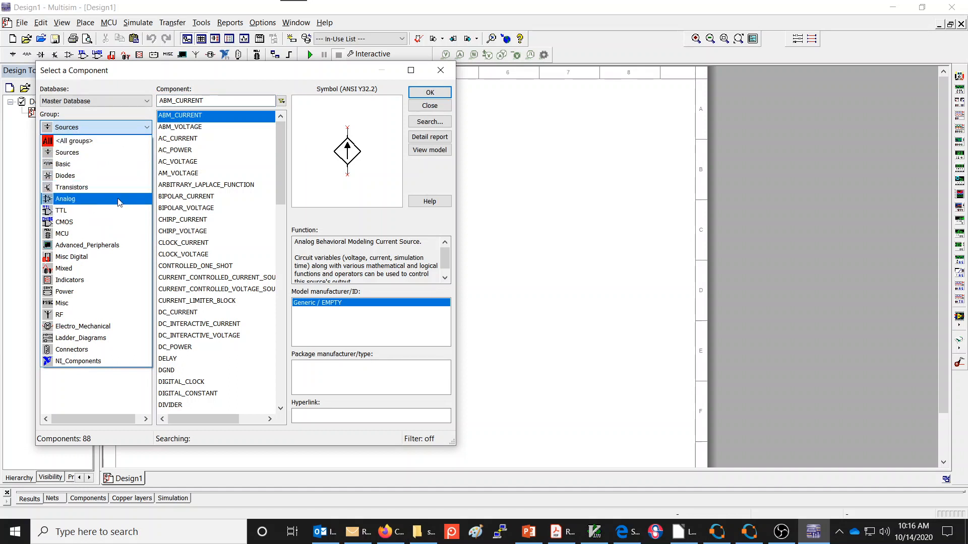
click(123, 156)
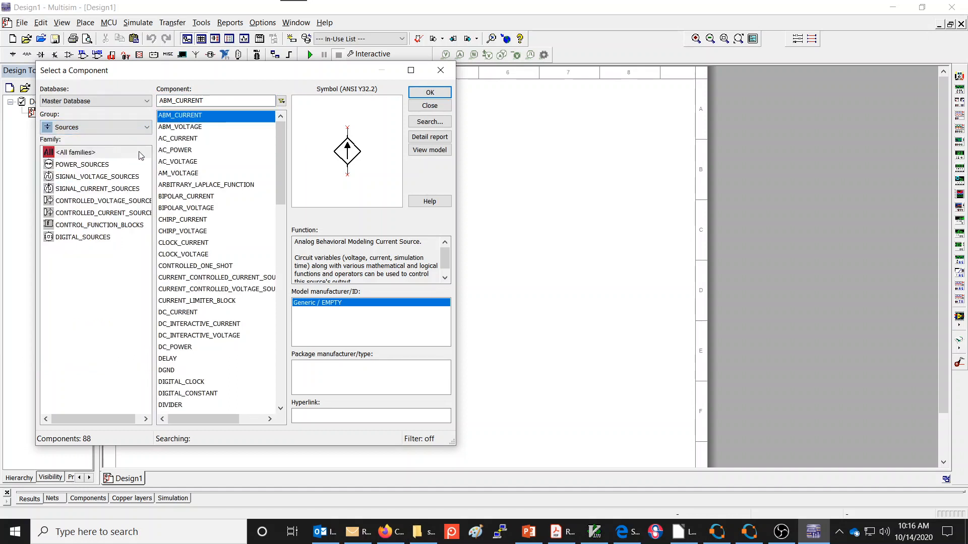
click(97, 165)
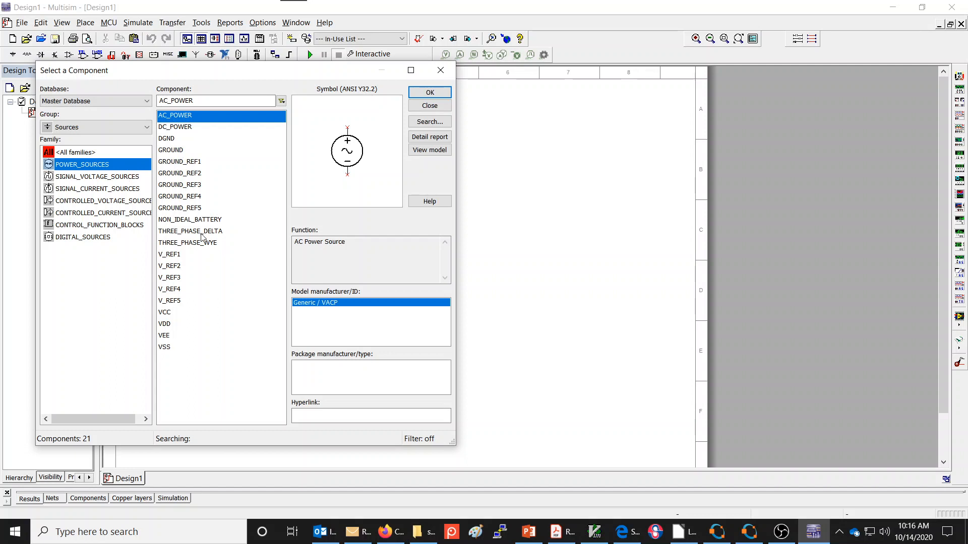
click(98, 176)
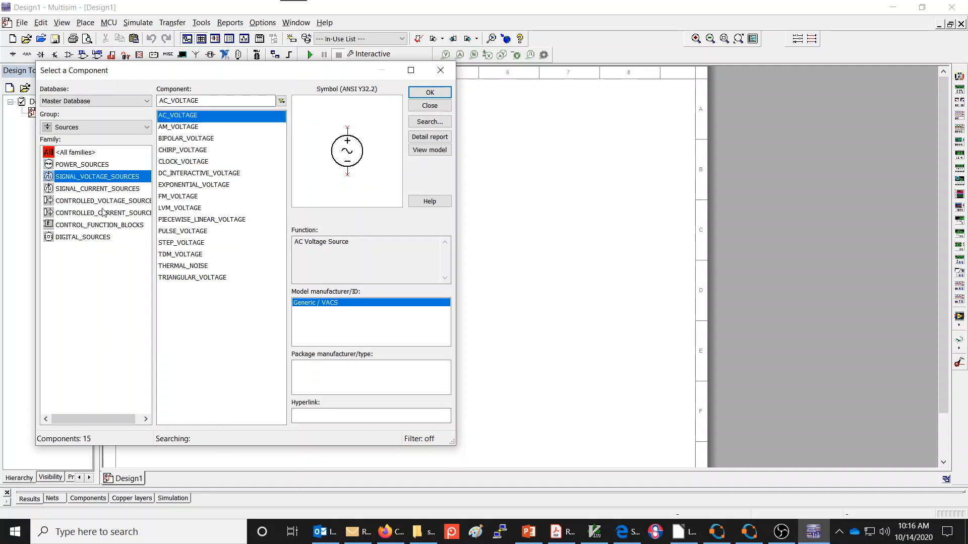
click(105, 201)
click(97, 165)
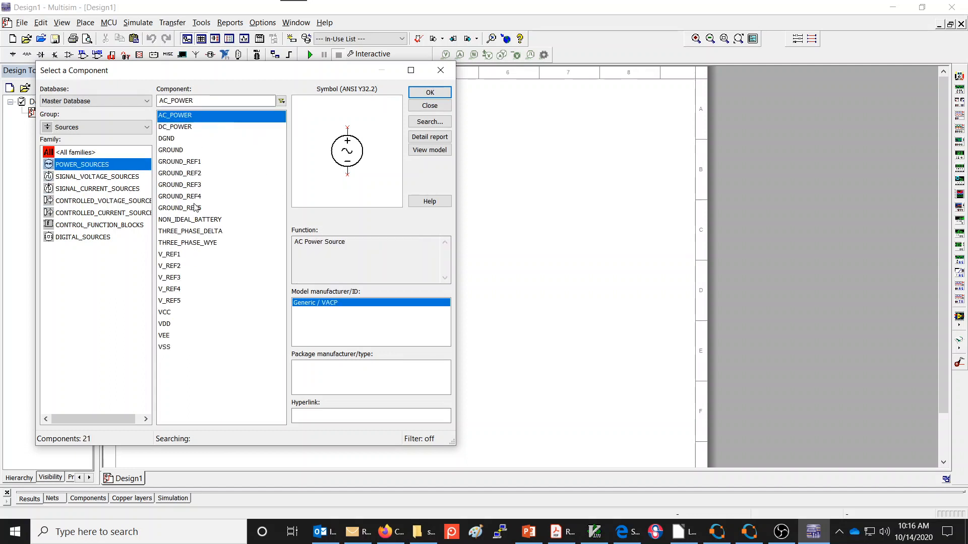
click(182, 128)
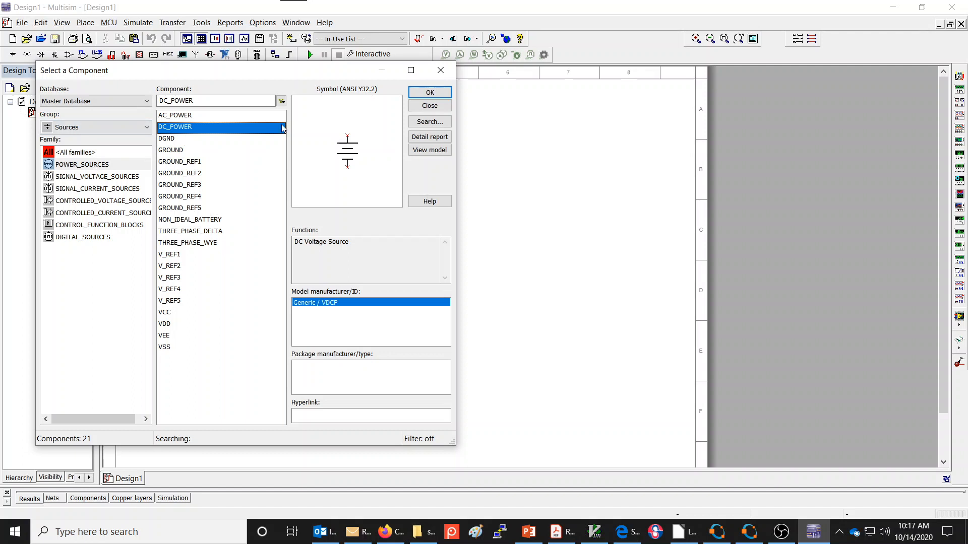
click(430, 93)
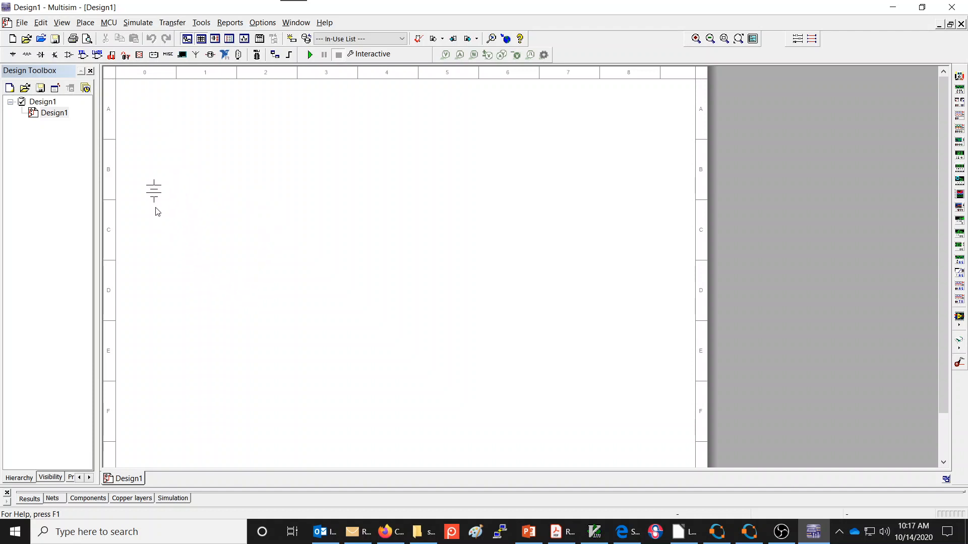
click(195, 215)
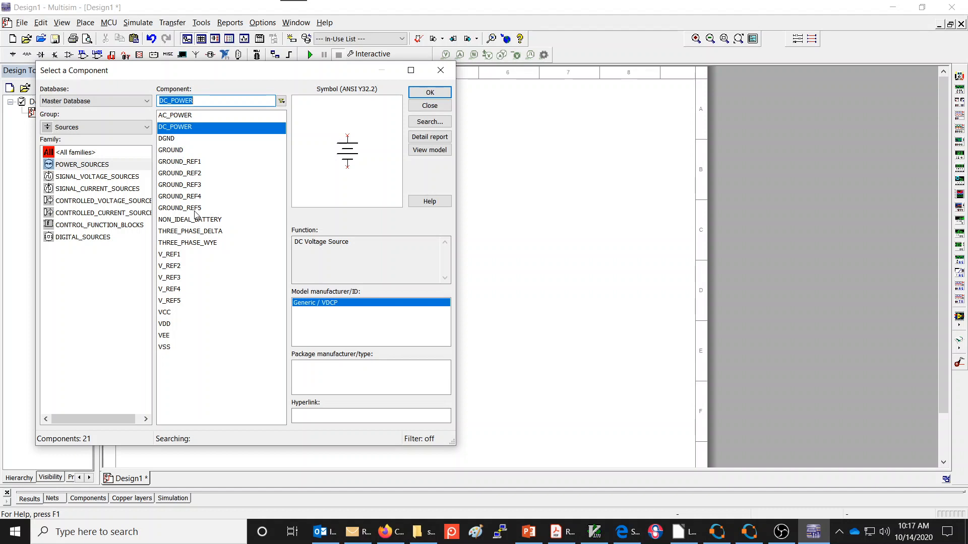
- Place an analog GROUND component directly below DC source V1 and finish adding sources
click(186, 152)
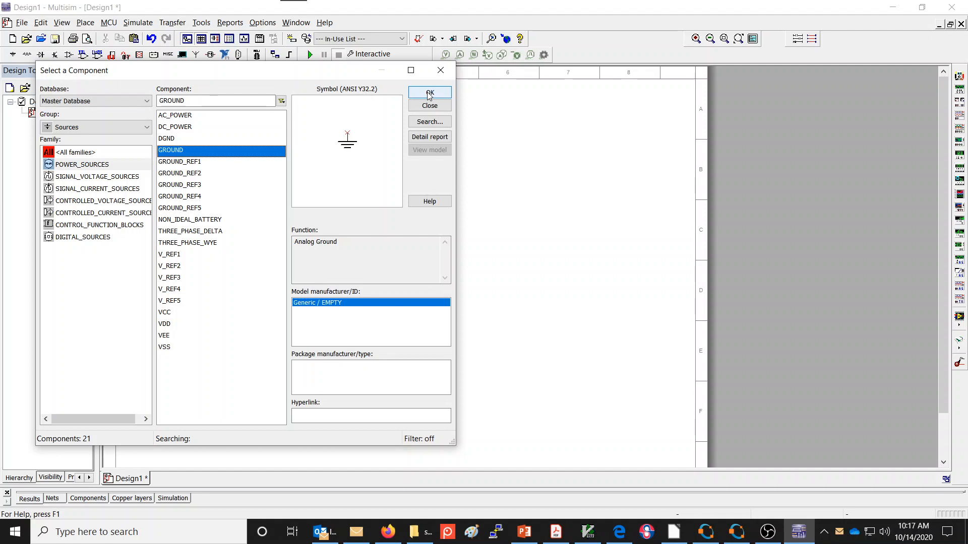
click(198, 173)
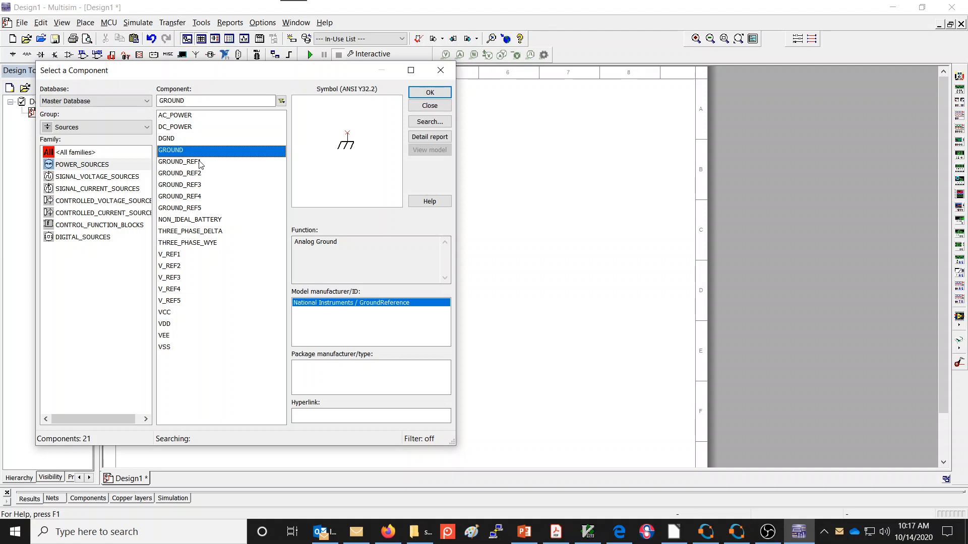
click(187, 184)
click(190, 196)
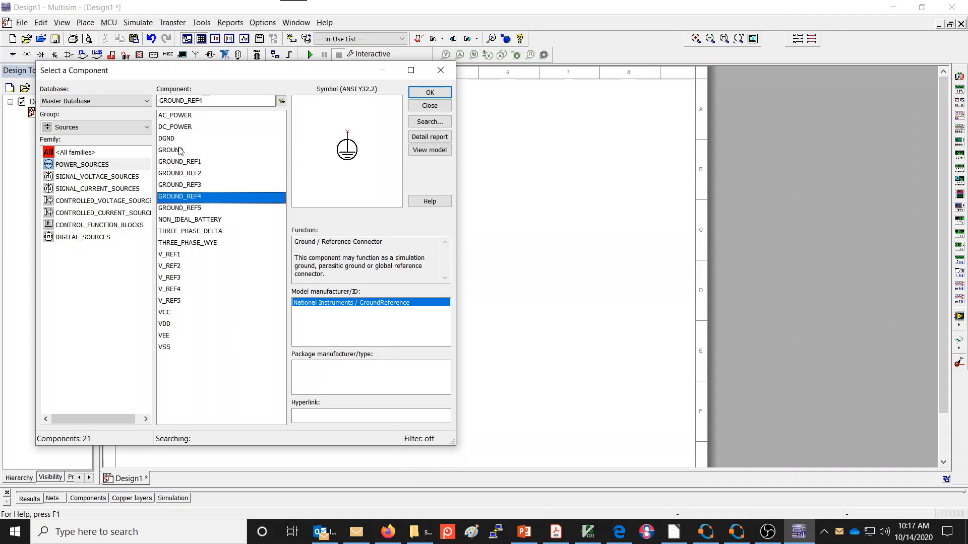
click(180, 151)
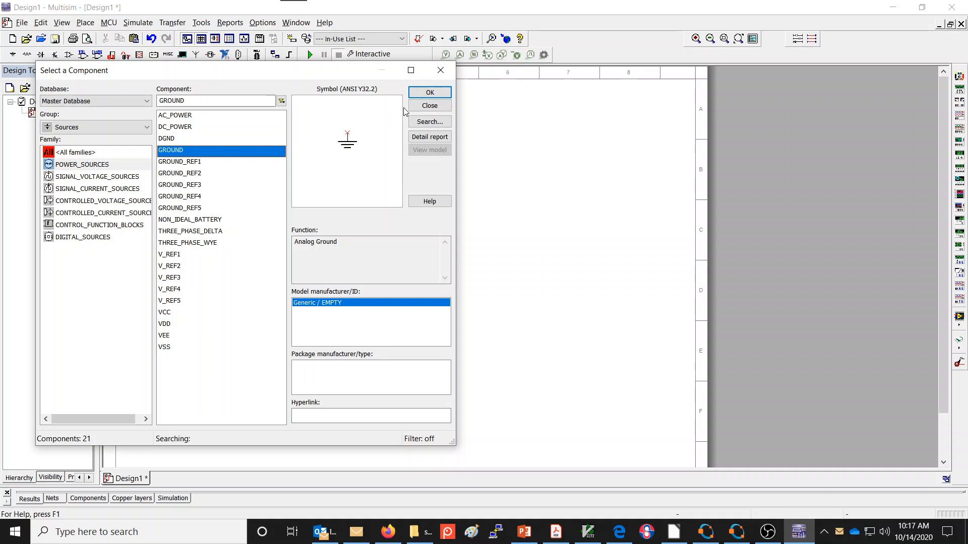
click(428, 96)
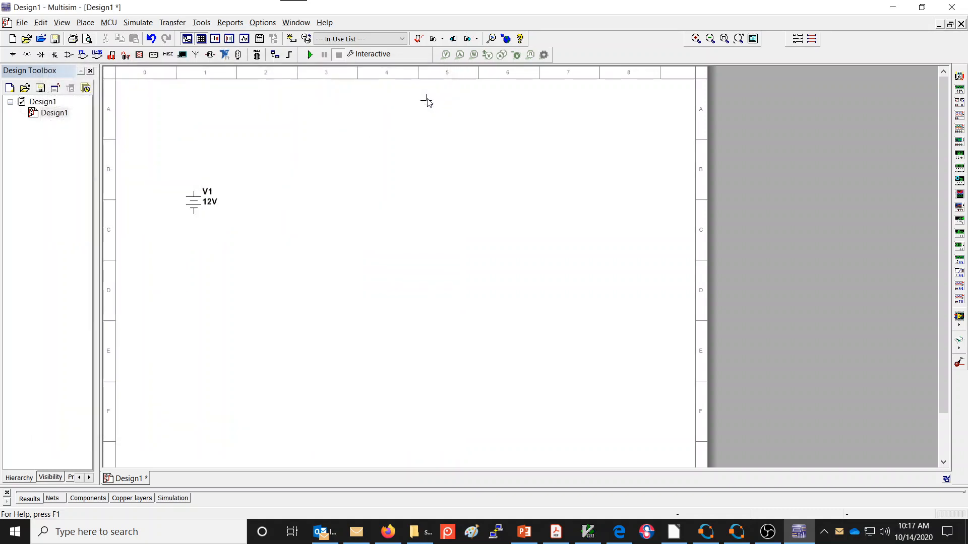
click(193, 258)
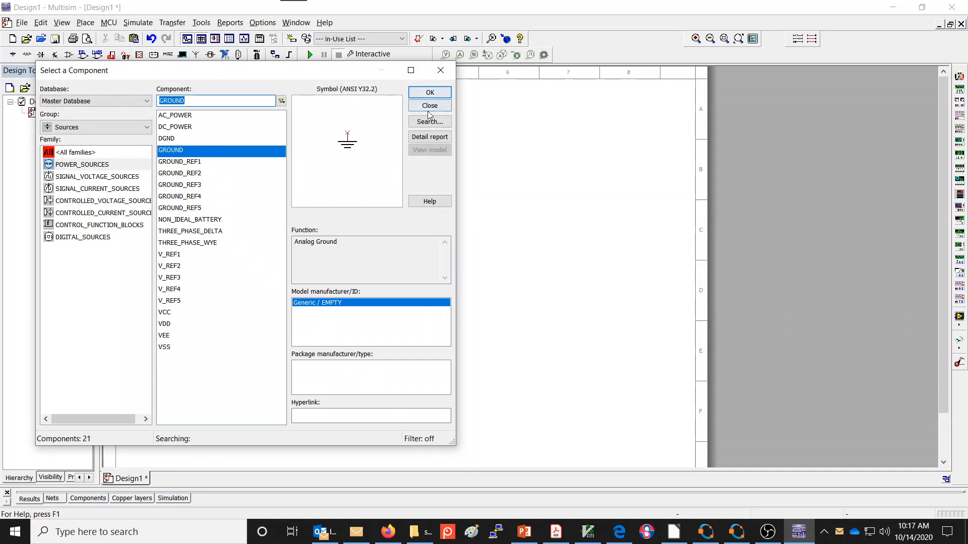
drag(347, 76, 595, 89)
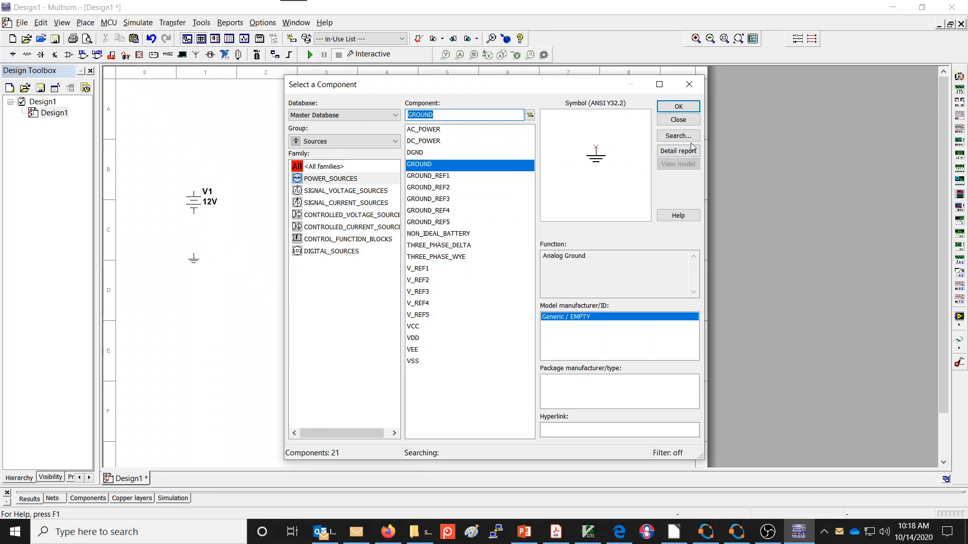
click(687, 121)
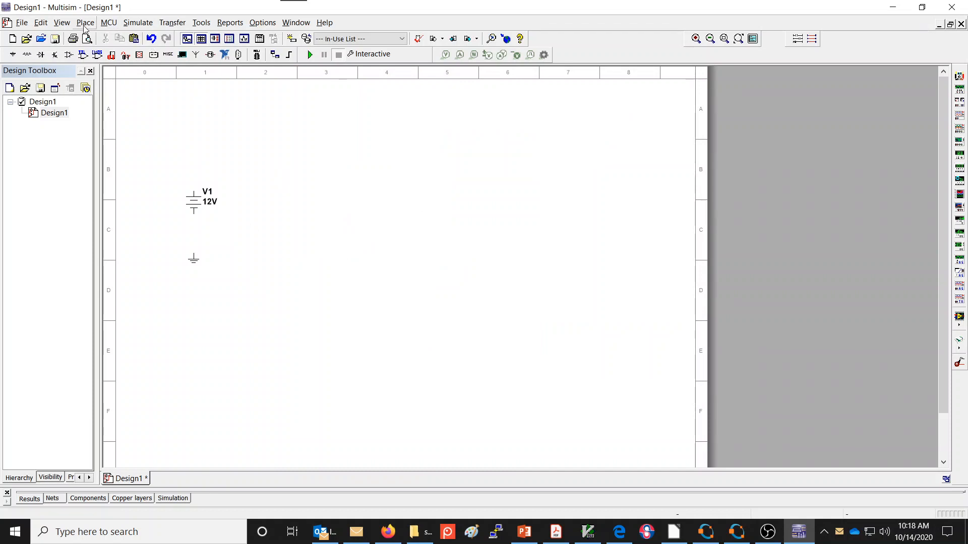
- Show the schematic grid and place a 1k resistor from the Basic group above and to the right of V1
click(61, 23)
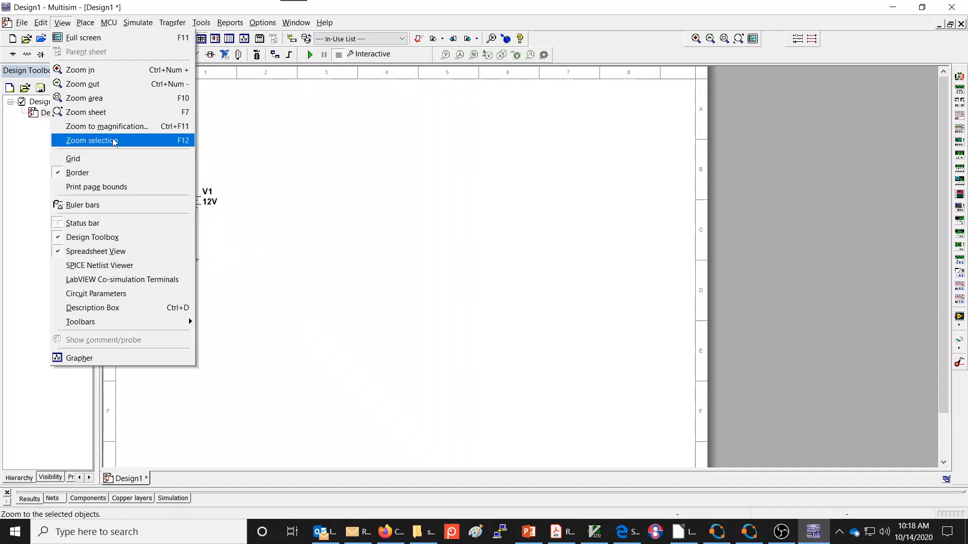
click(111, 162)
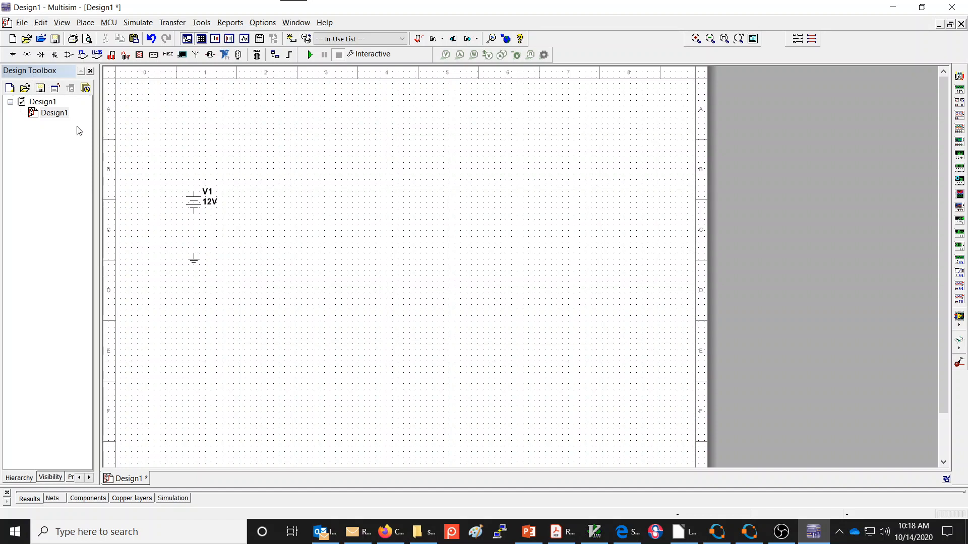
click(27, 56)
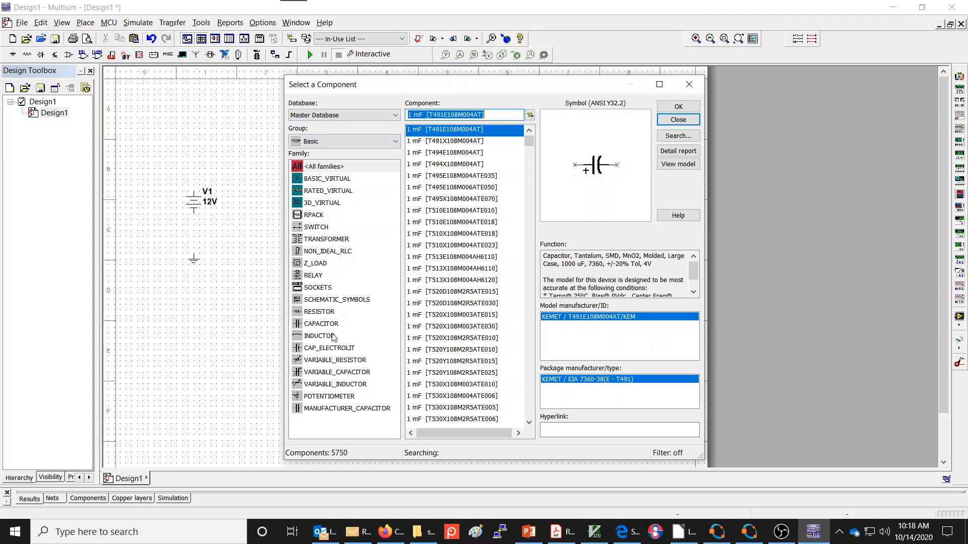
click(321, 311)
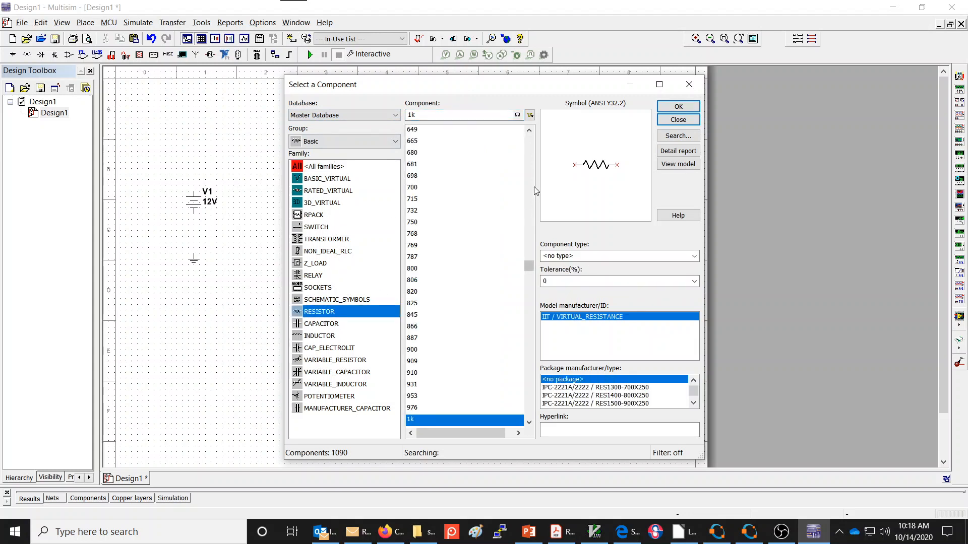
click(681, 108)
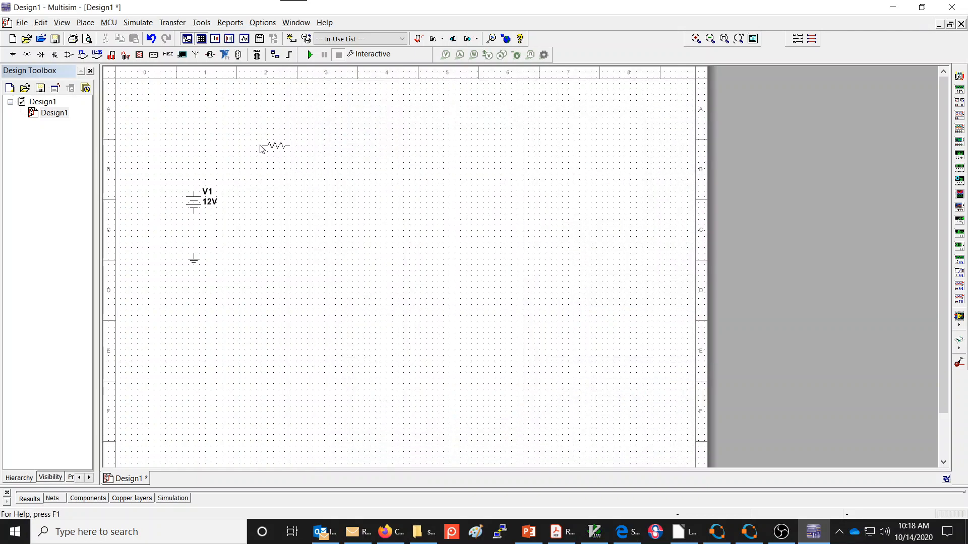
click(261, 139)
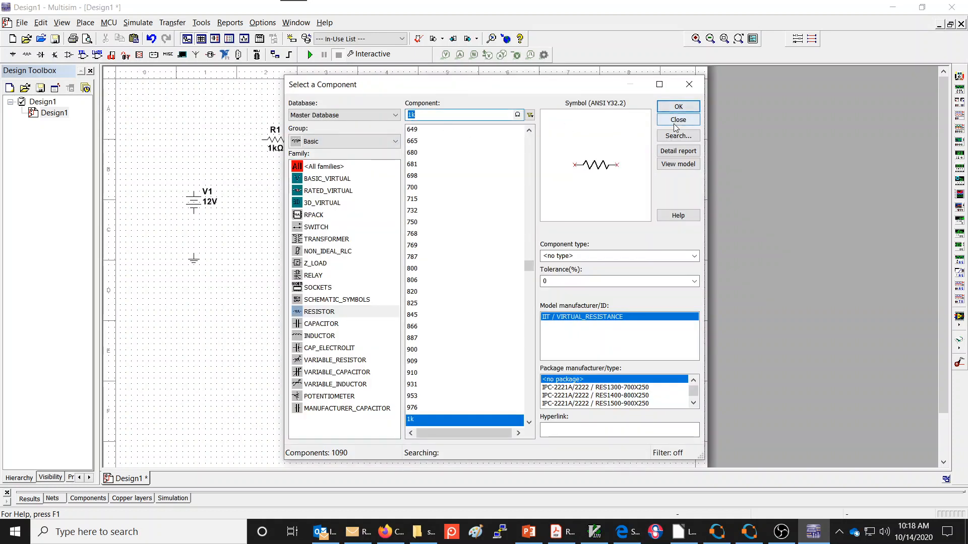
- Place a second 1k resistor to the right of R1 at the same height and finish adding components
scroll(463, 286, down, 9)
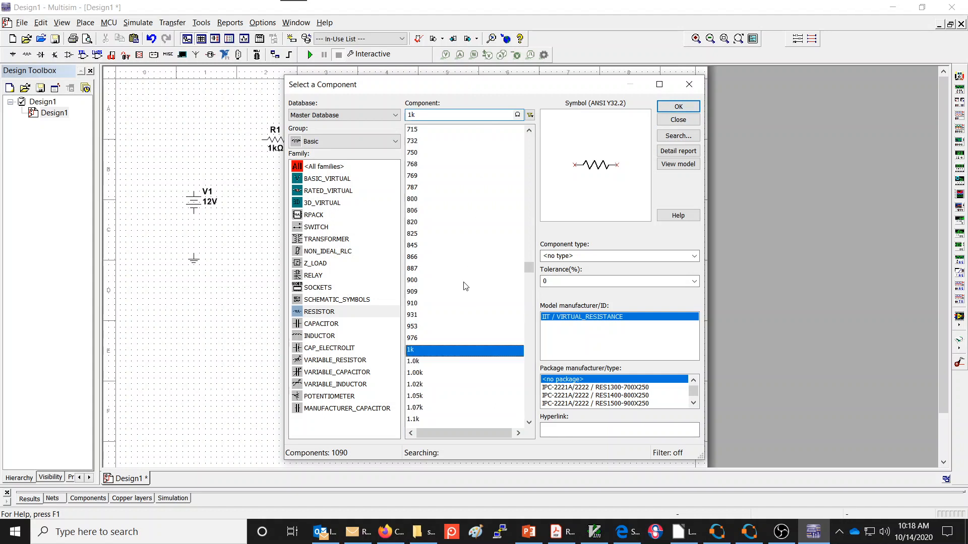
scroll(466, 292, up, 12)
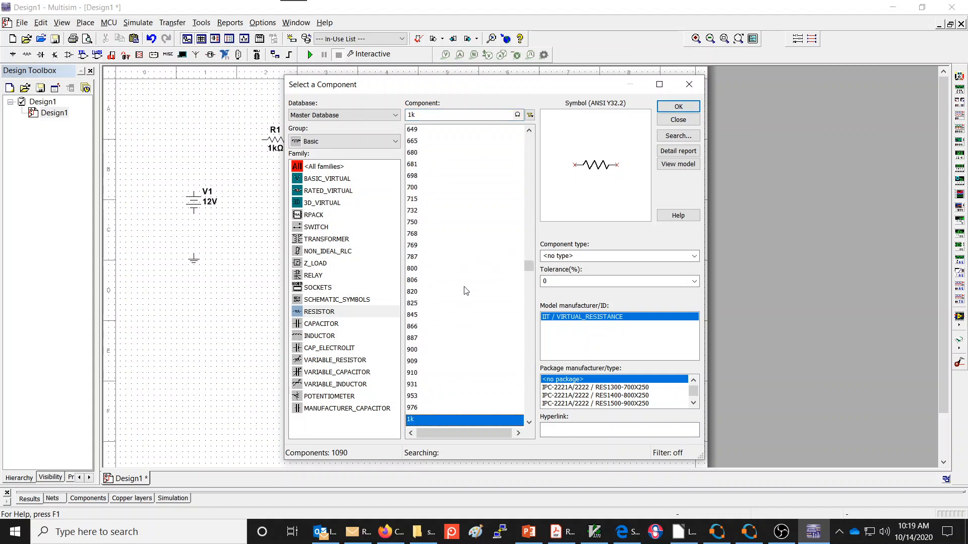
scroll(465, 289, down, 9)
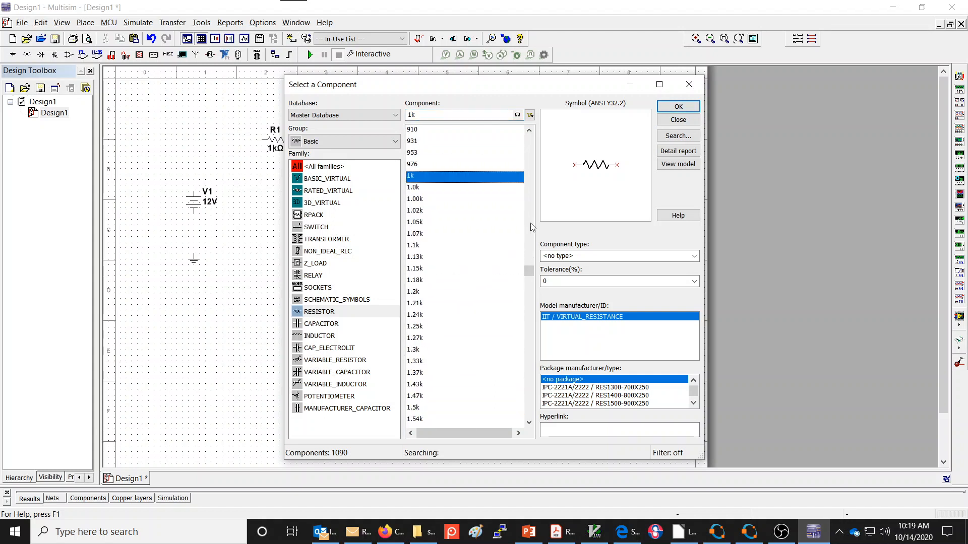
click(681, 109)
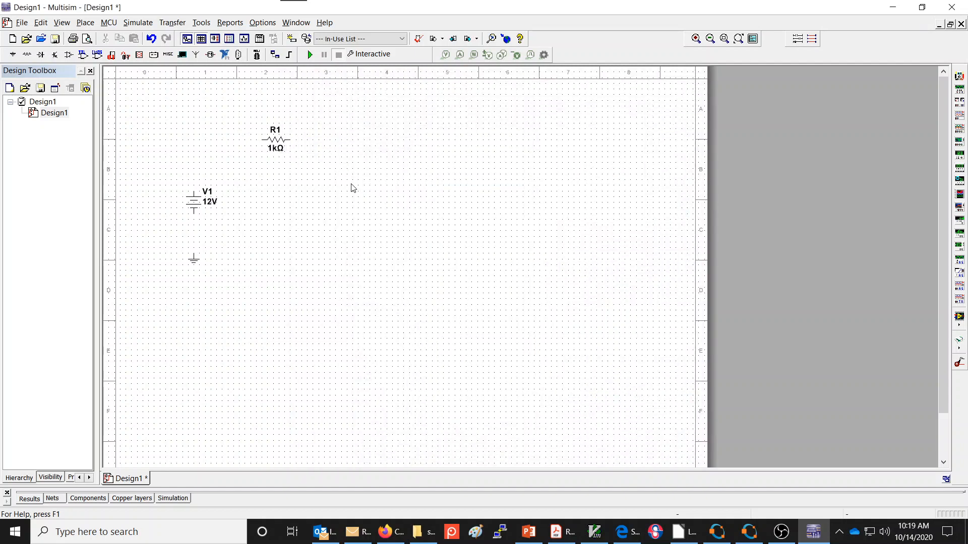
click(371, 141)
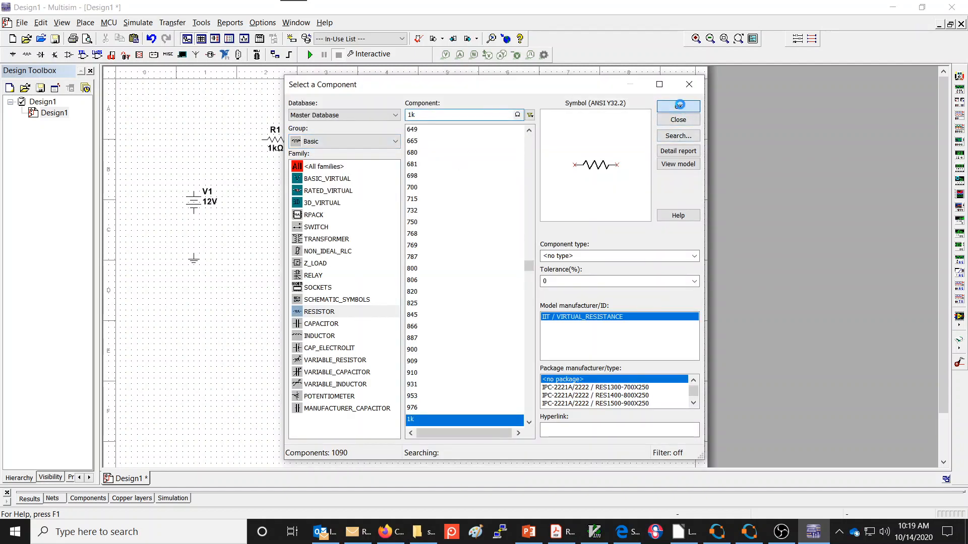
click(679, 105)
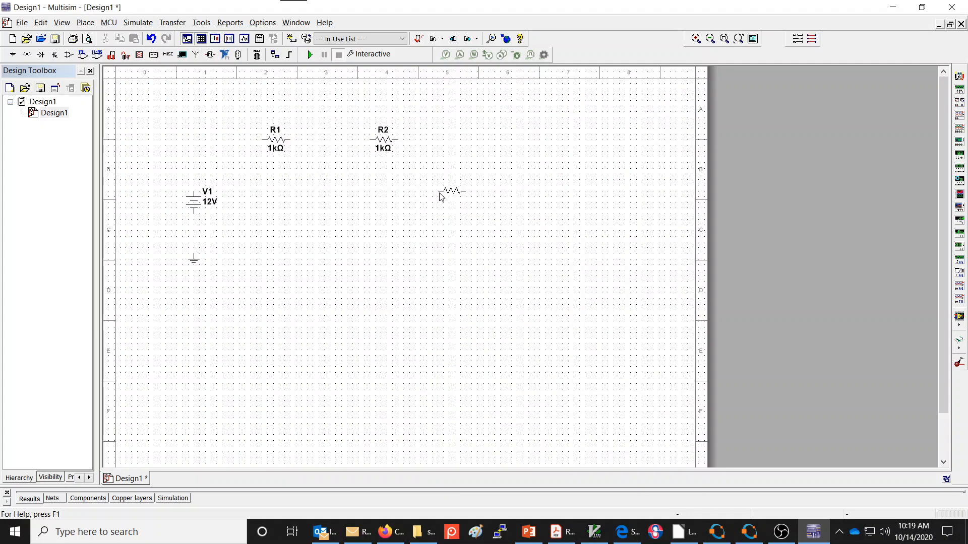
key(Escape)
click(691, 120)
- Paste a copy of the 1 kΩ resistor below and midway between R1 and R2, and rotate it 90° clockwise
click(284, 144)
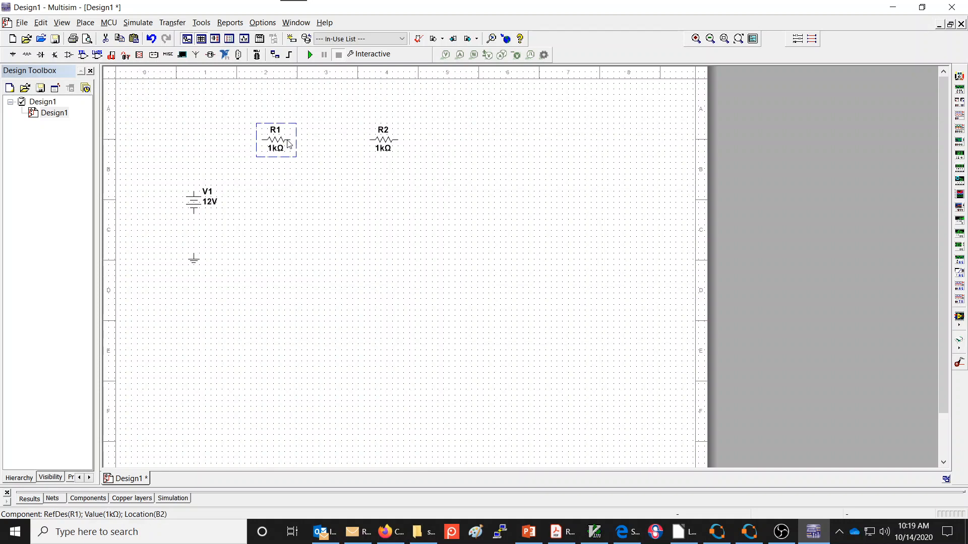
click(386, 144)
key(ctrl+v)
click(318, 196)
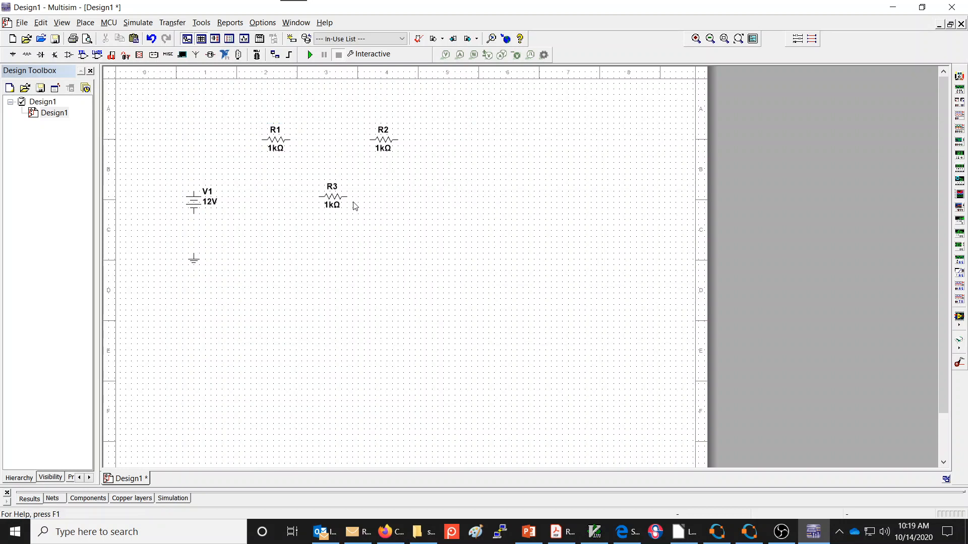
click(333, 199)
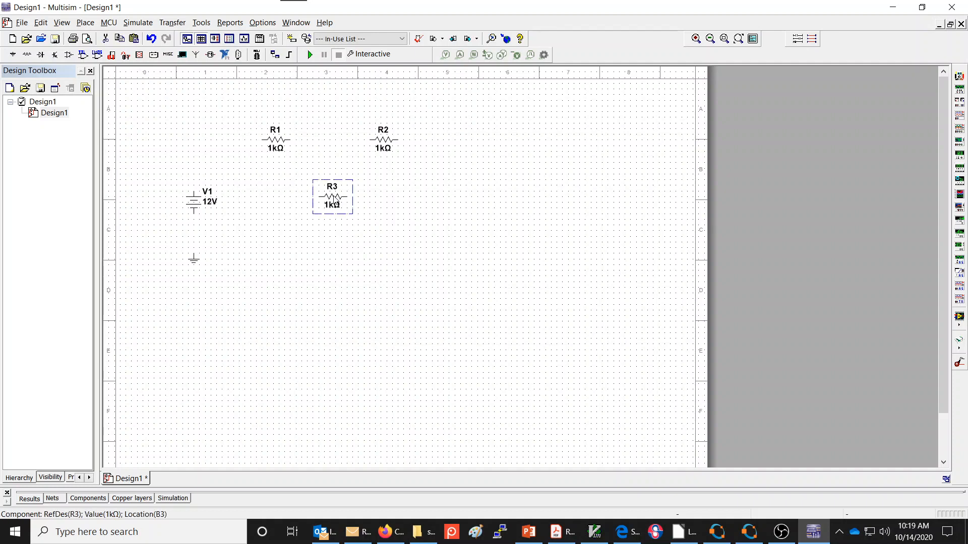
right_click(333, 200)
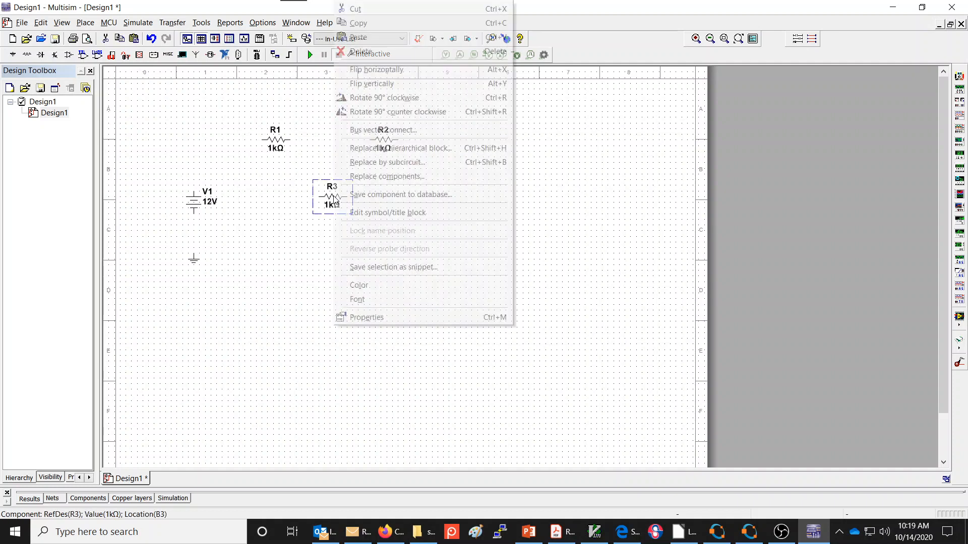
click(366, 98)
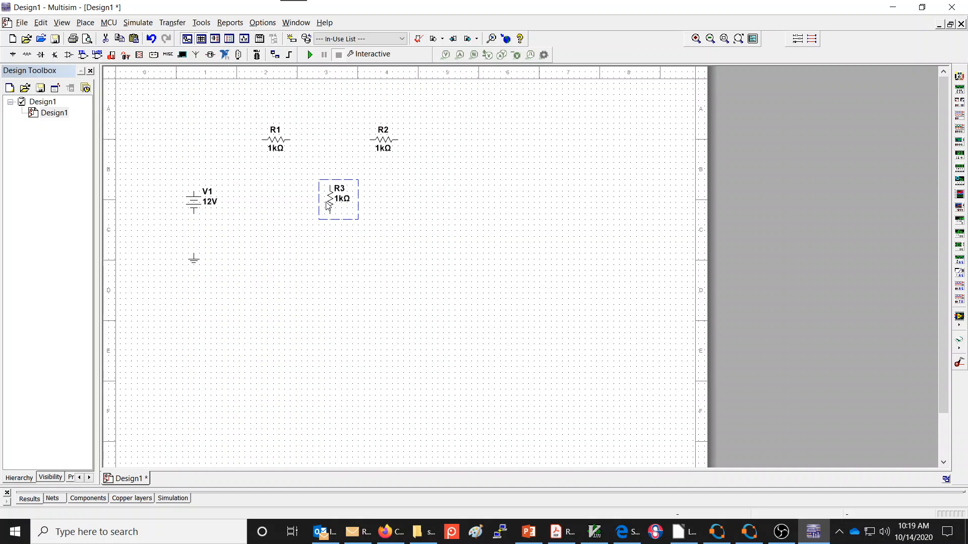
- Paste another vertical 1 kΩ resistor to the lower right of R2 and align it level with R3
key(ctrl+v)
click(450, 208)
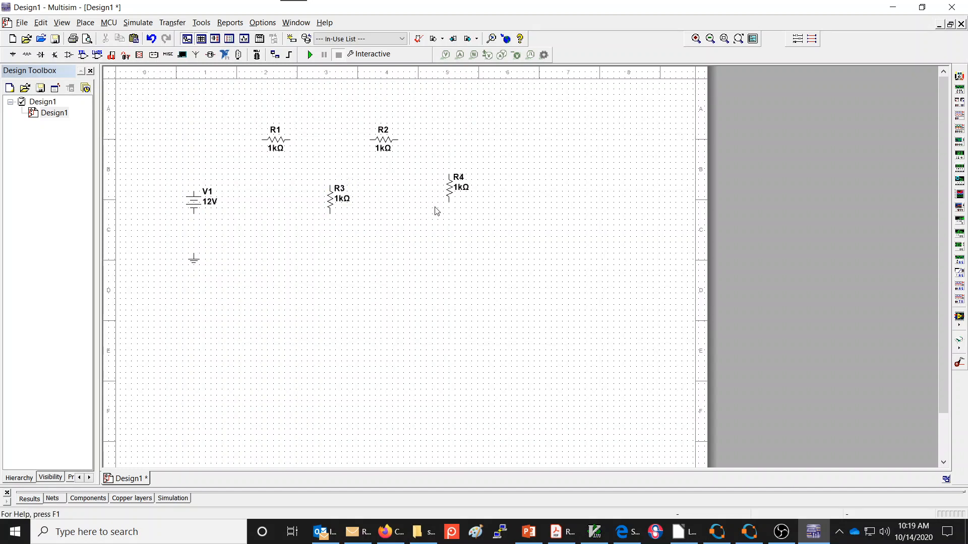
click(450, 201)
drag(451, 203, 452, 206)
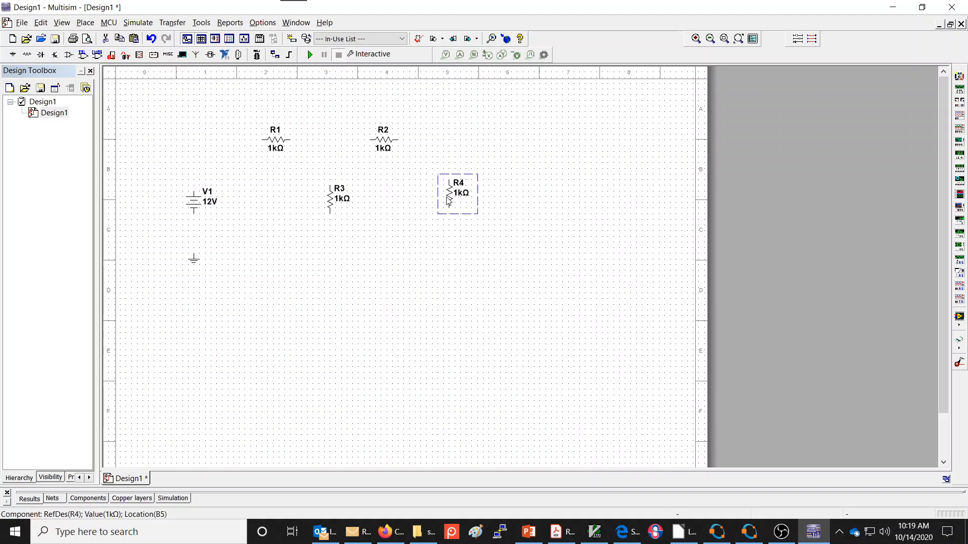
drag(448, 201, 449, 206)
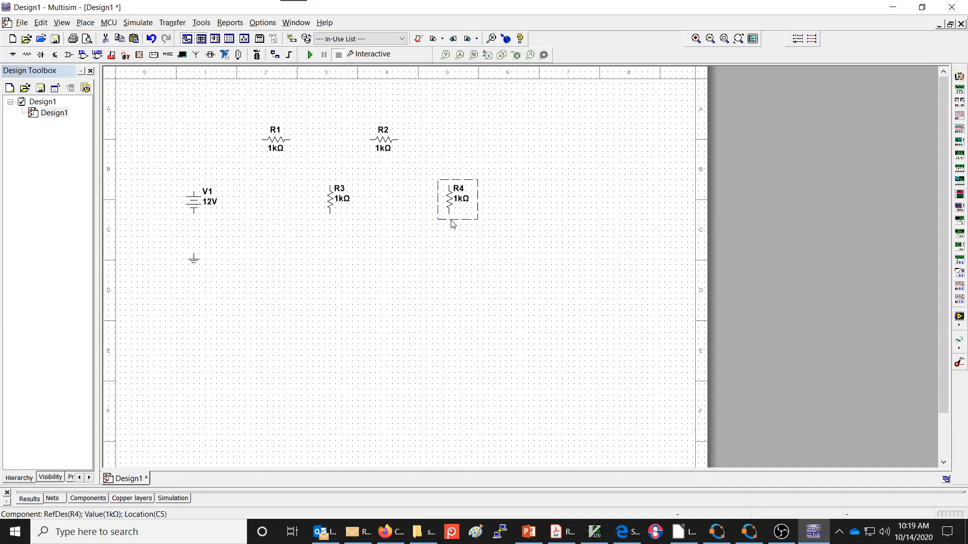
click(511, 206)
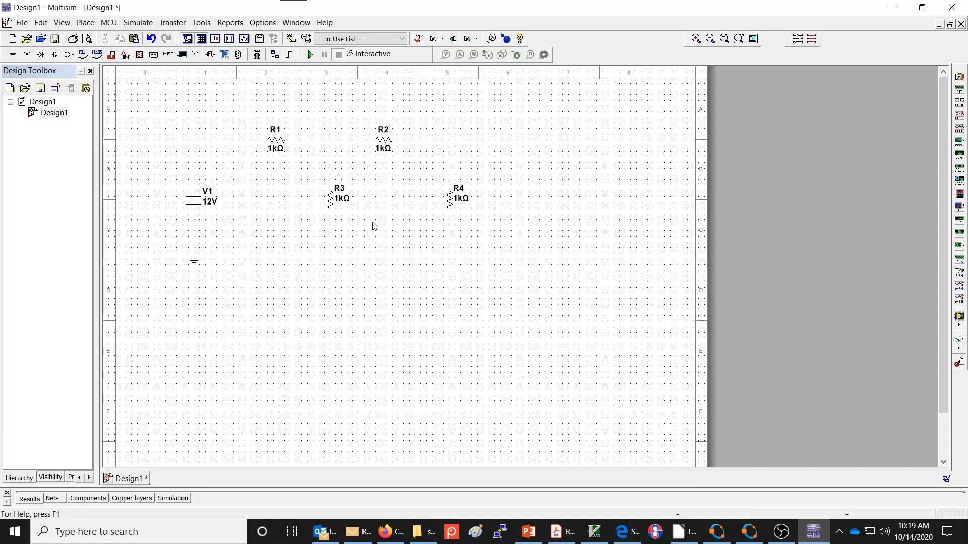
- Set the voltage of DC source V1 to 10 V
double_click(193, 204)
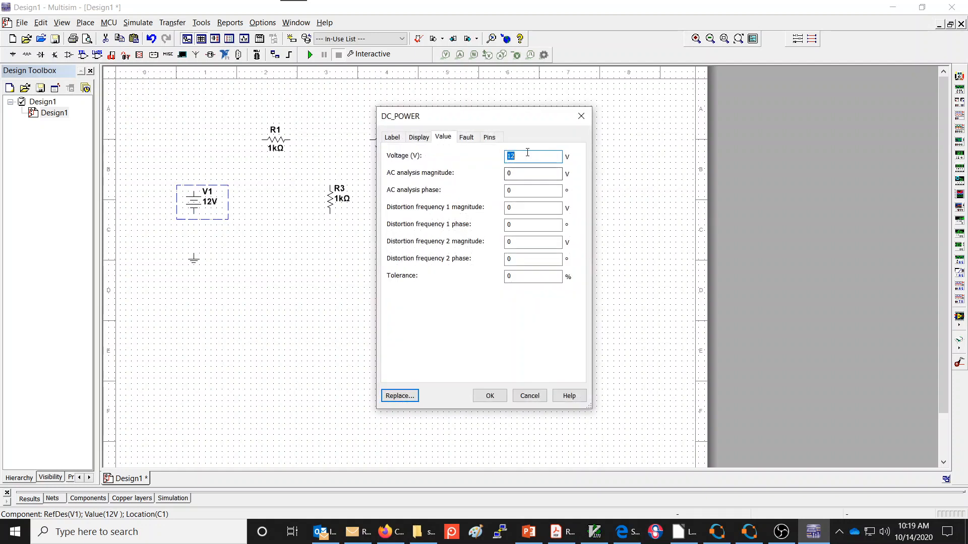
text(10)
click(490, 396)
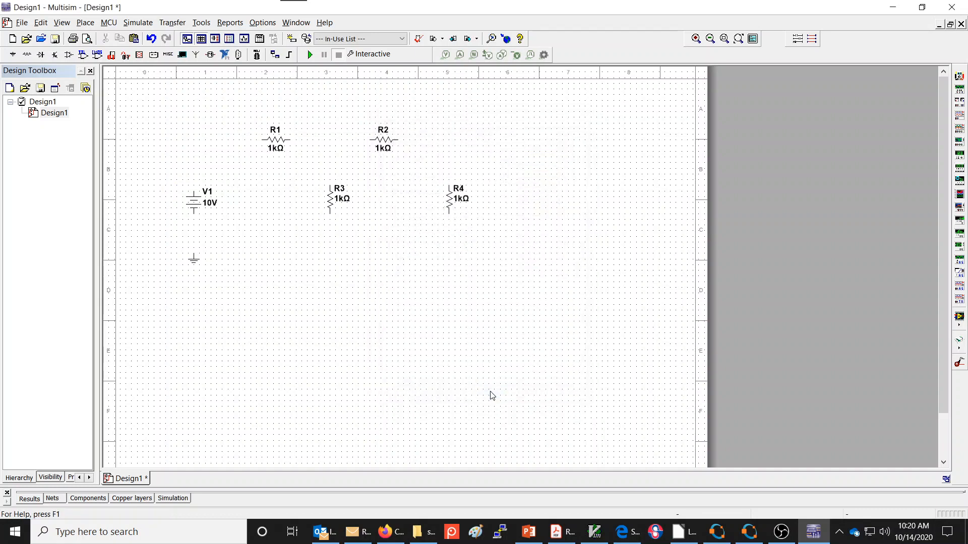
- Set the resistance of R3 to 203 Ω
double_click(340, 202)
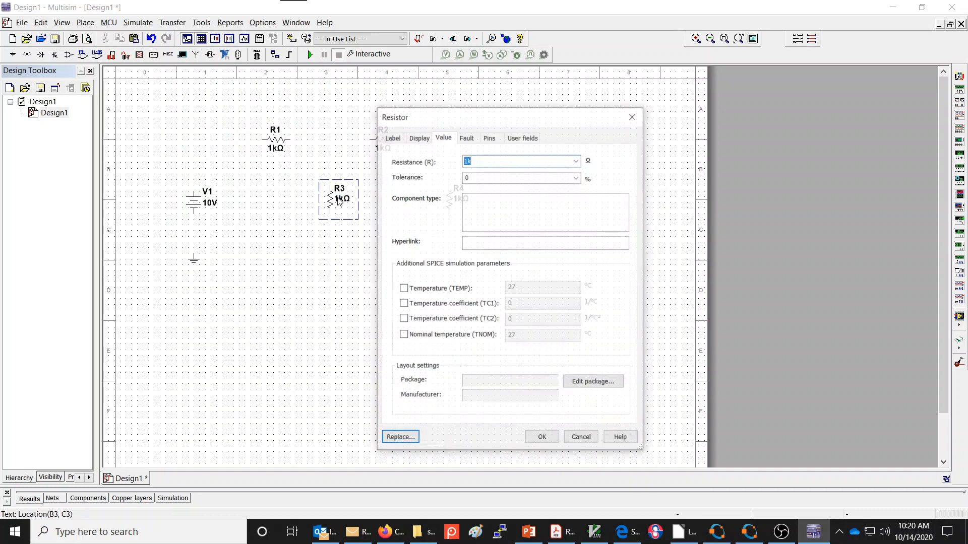
click(485, 162)
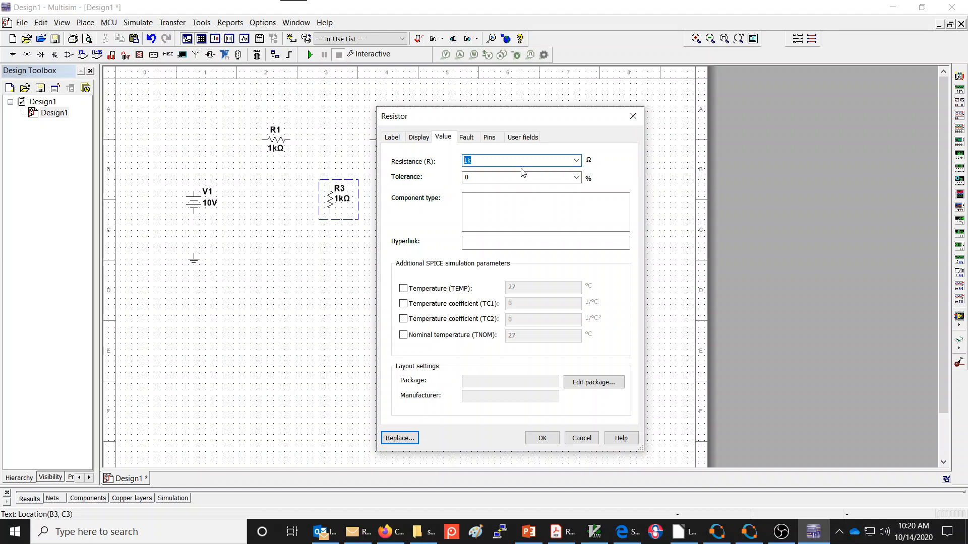
text(2)
key(BackSpace)
key(BackSpace)
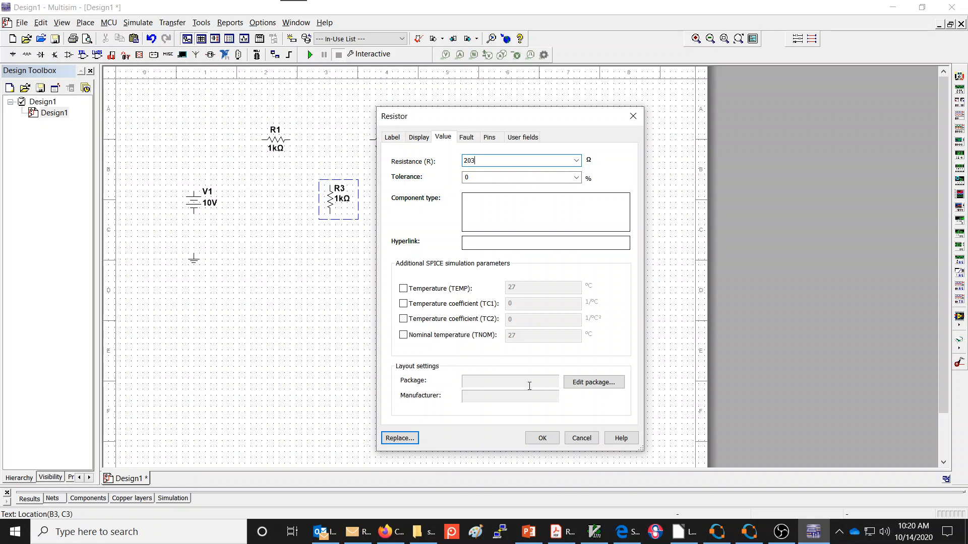
click(542, 438)
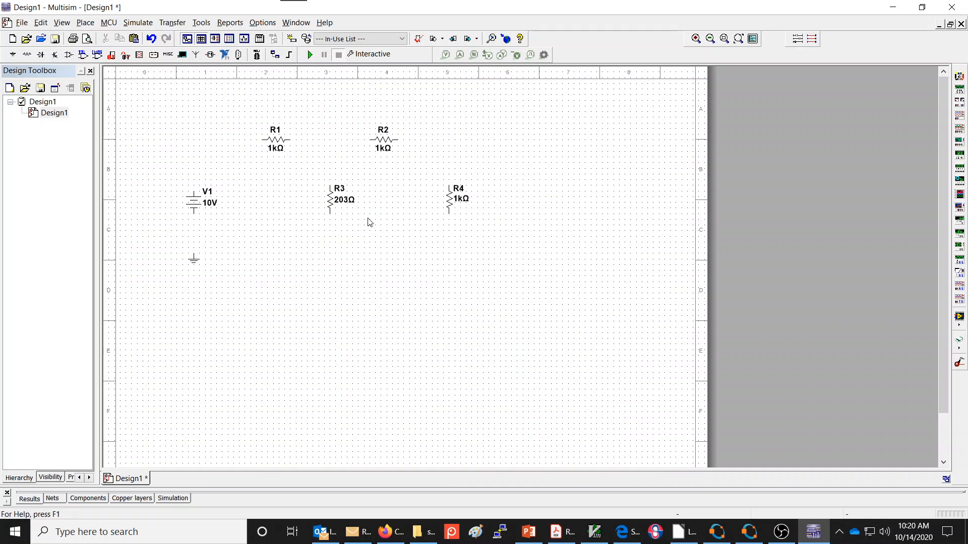
- Try R5 as the reference designator of resistor R3 and discard the change
double_click(331, 204)
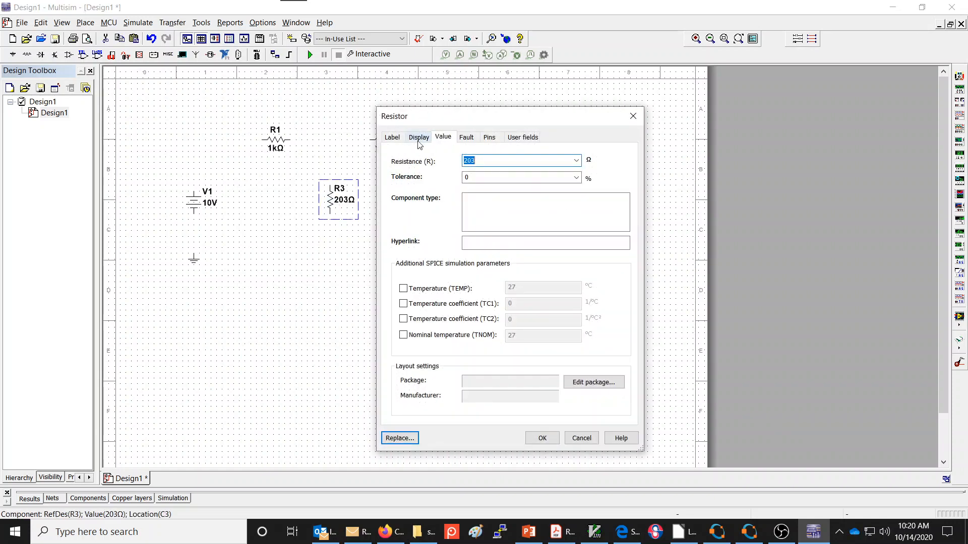
click(396, 139)
click(417, 171)
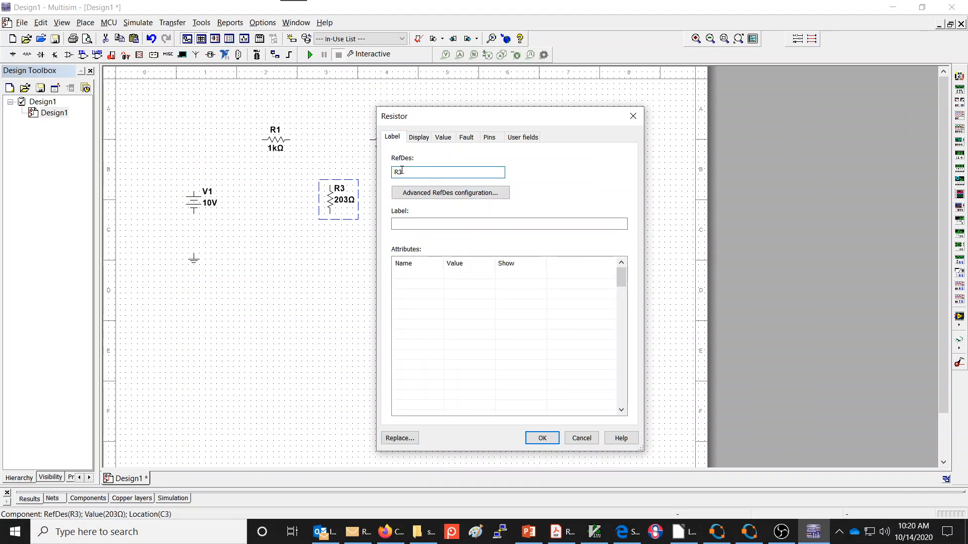
drag(402, 170, 394, 171)
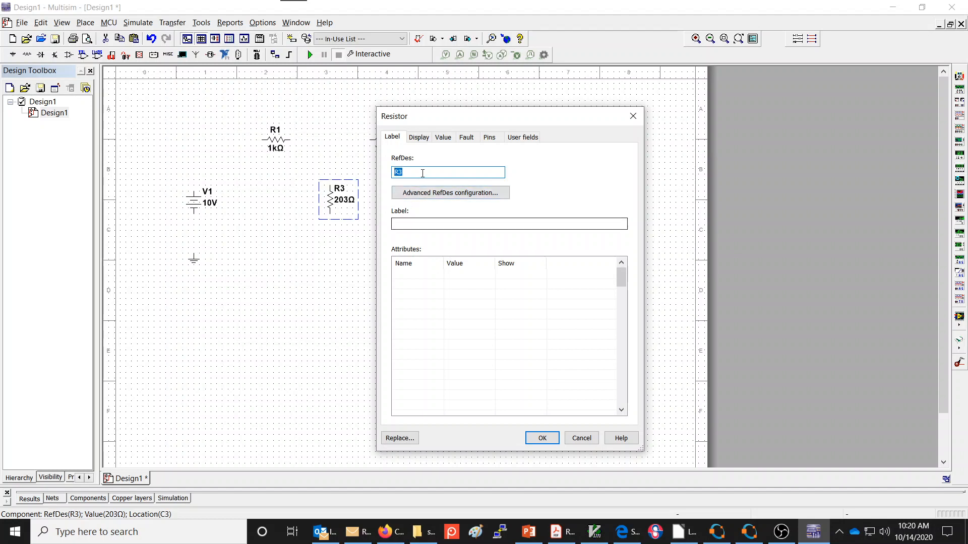
click(406, 171)
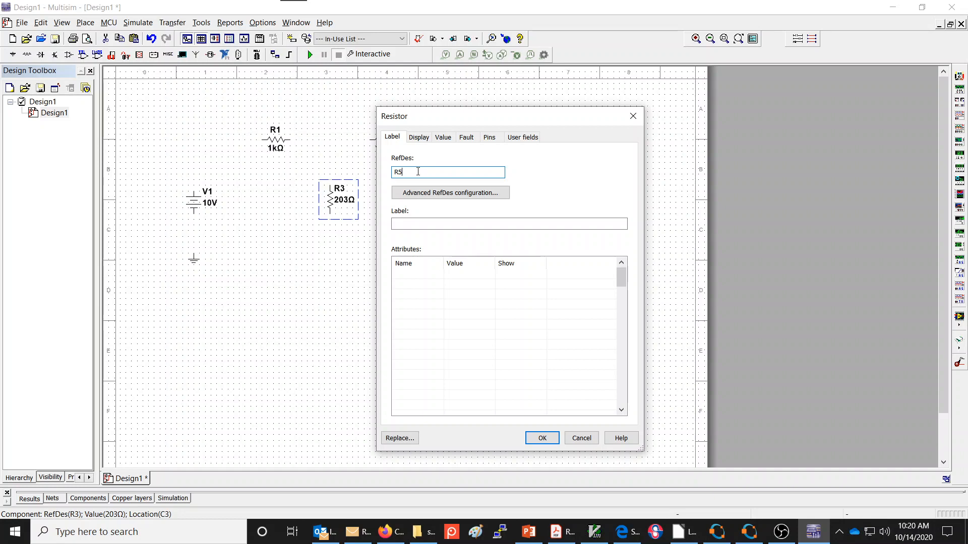
click(582, 438)
click(411, 223)
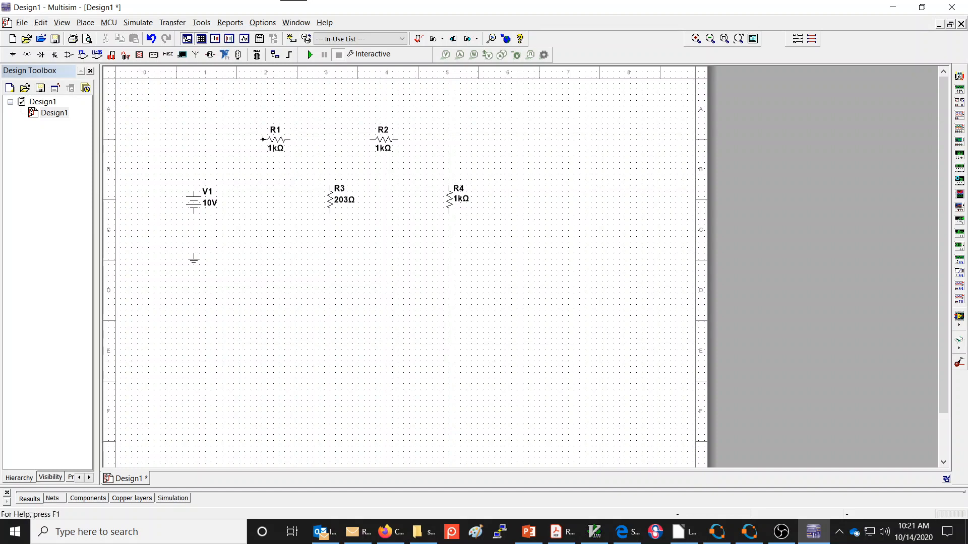
- Route a trial wire with a jog between R1's left end and V1's top terminal, and delete it
click(262, 139)
key(Escape)
click(217, 157)
click(194, 191)
click(210, 157)
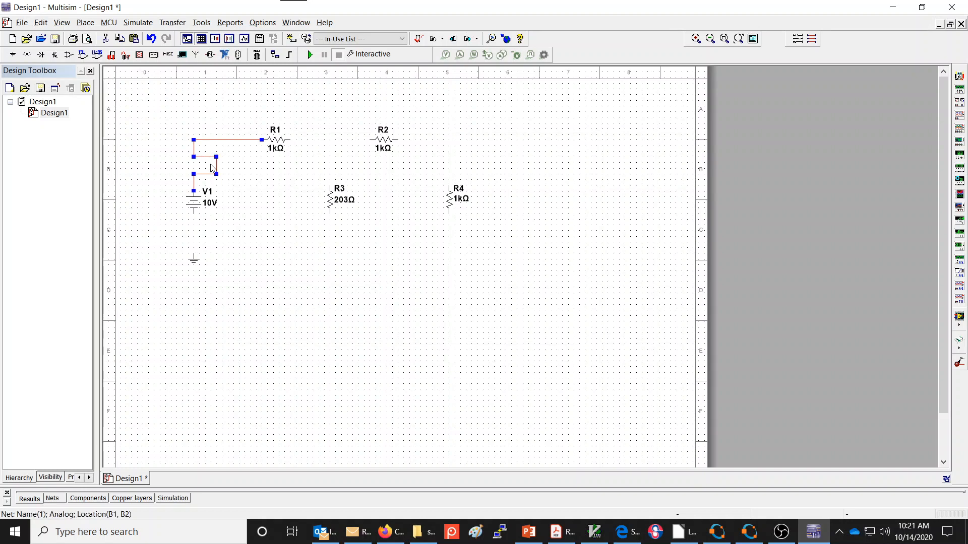
drag(215, 166, 193, 170)
key(Delete)
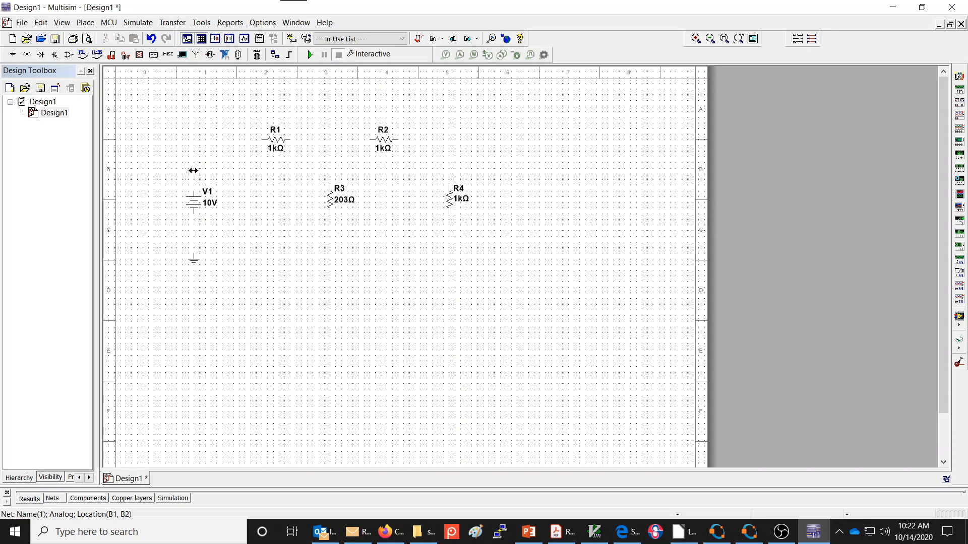
- Wire R1's left end to V1's top terminal and change the wire's segment color to blue
click(263, 140)
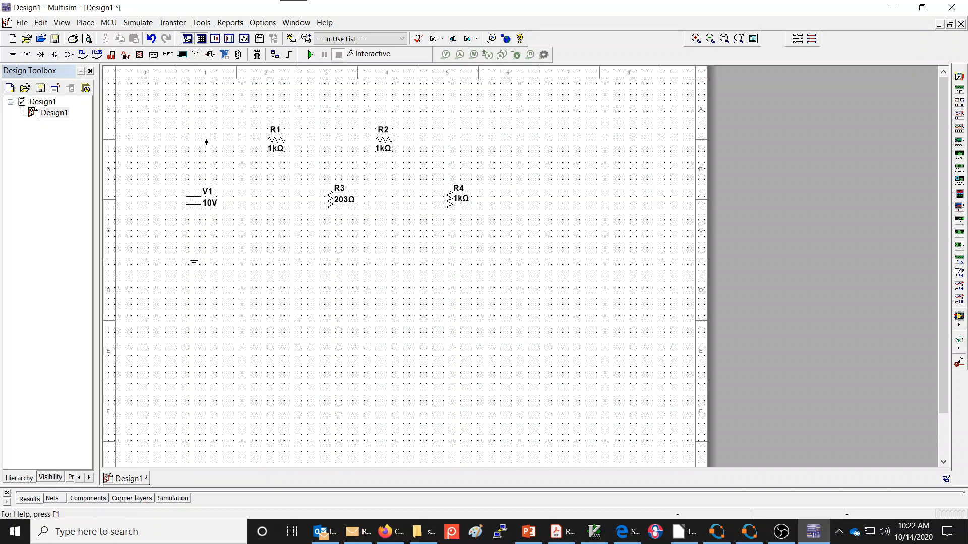
click(194, 191)
right_click(218, 145)
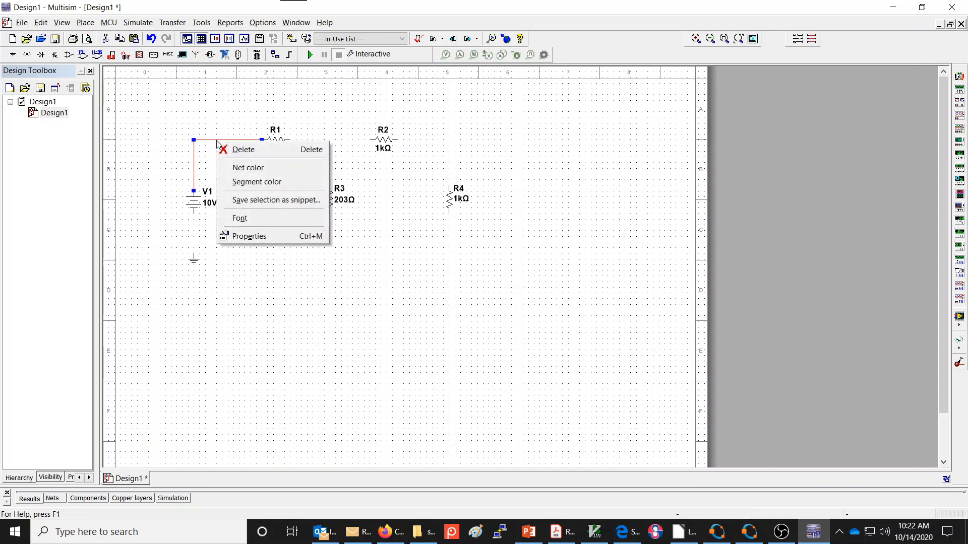
click(275, 183)
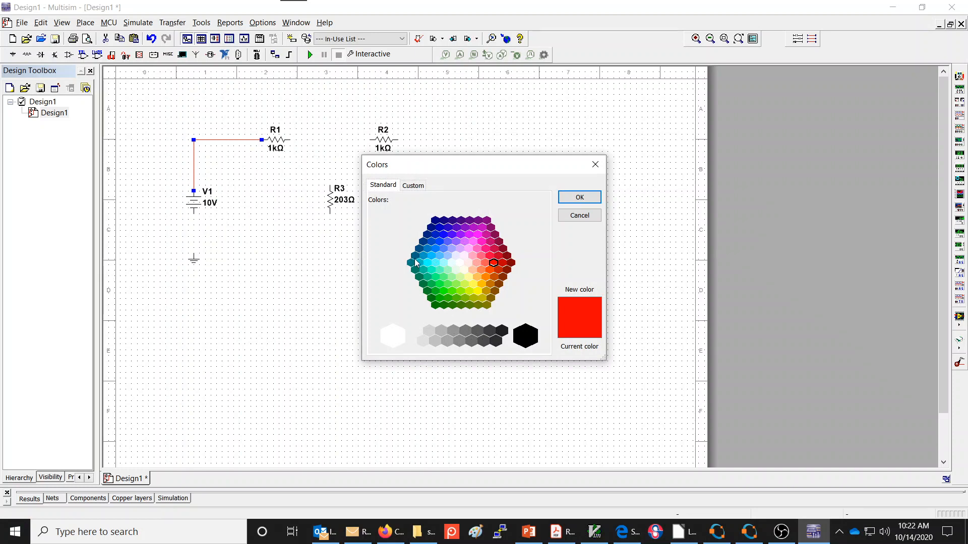
click(441, 246)
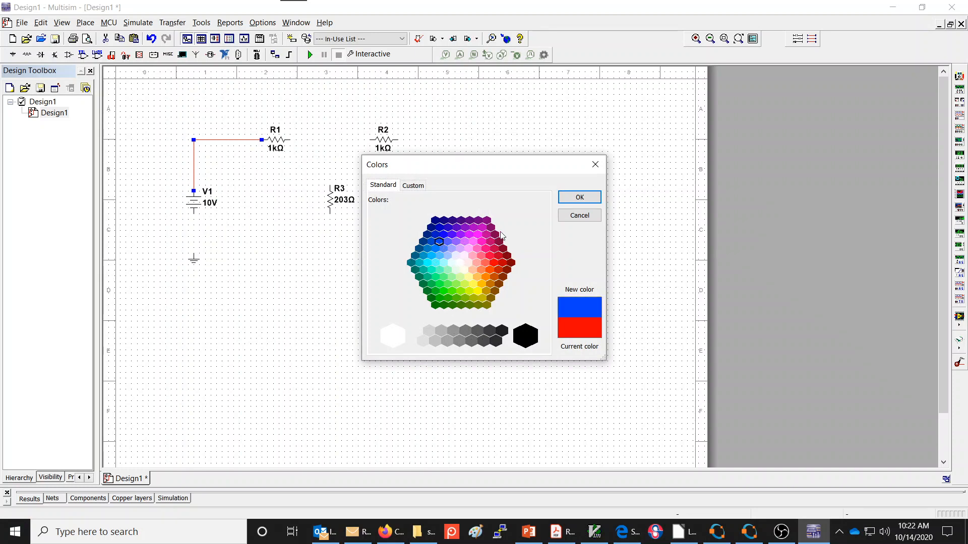
click(579, 197)
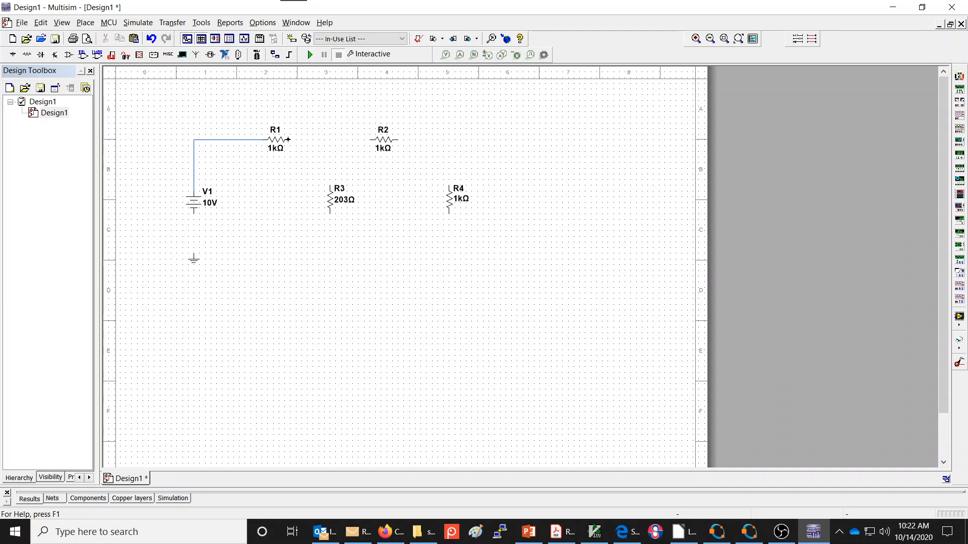
- Wire R1's right end straight to R2's left end
click(288, 140)
click(366, 140)
click(331, 142)
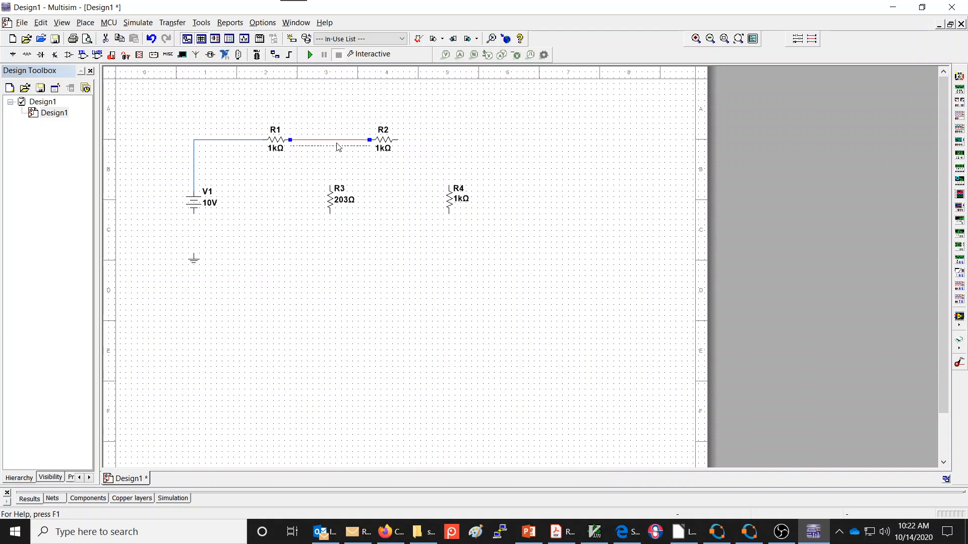
mouse_move(338, 147)
mouse_down()
mouse_move(330, 200)
mouse_move(320, 190)
mouse_move(320, 130)
mouse_move(324, 146)
mouse_up()
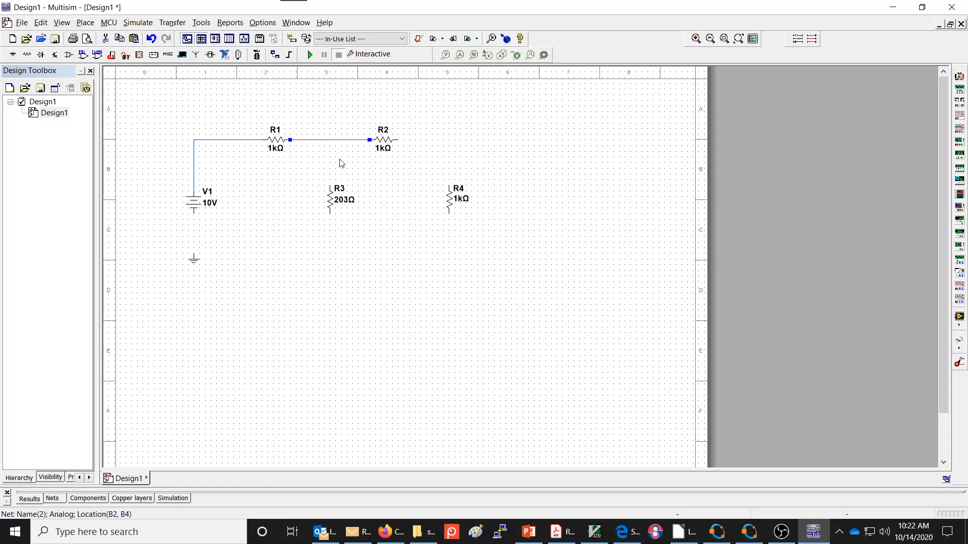
- Wire R3's top end to the wire between R1 and R2, and R2's right end to R4's top end
click(330, 184)
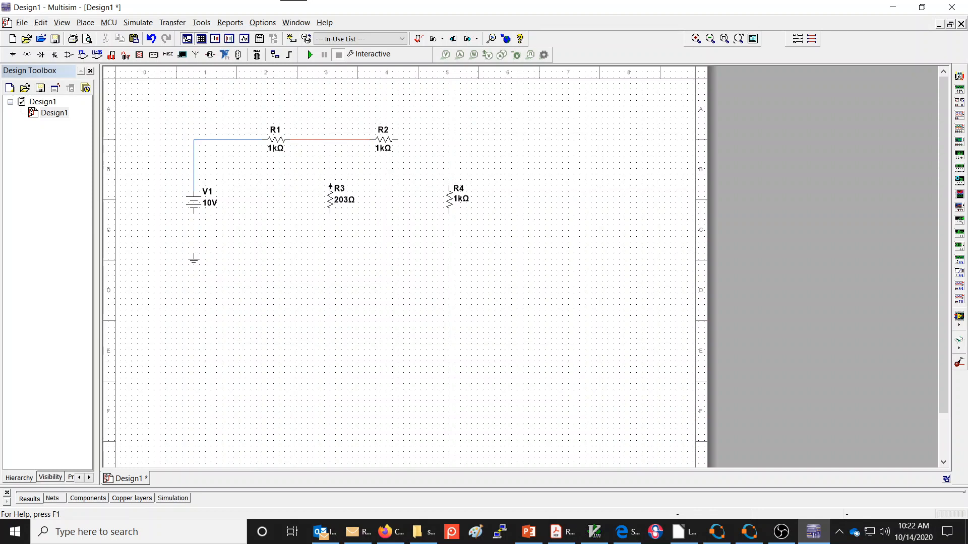
drag(331, 185, 329, 166)
click(330, 141)
click(399, 139)
click(449, 185)
- Wire R4's bottom end along the bottom of the circuit to V1's bottom terminal and connect the ground symbol to that wire
click(449, 214)
click(447, 241)
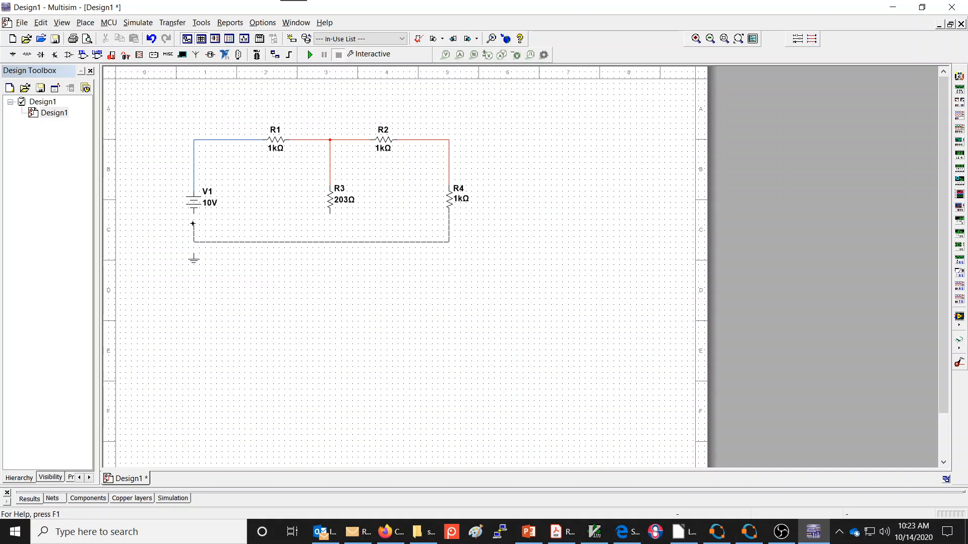
click(193, 214)
click(195, 242)
- Wire R3's bottom end to the circuit's bottom wire and delete that connection
click(330, 242)
click(330, 231)
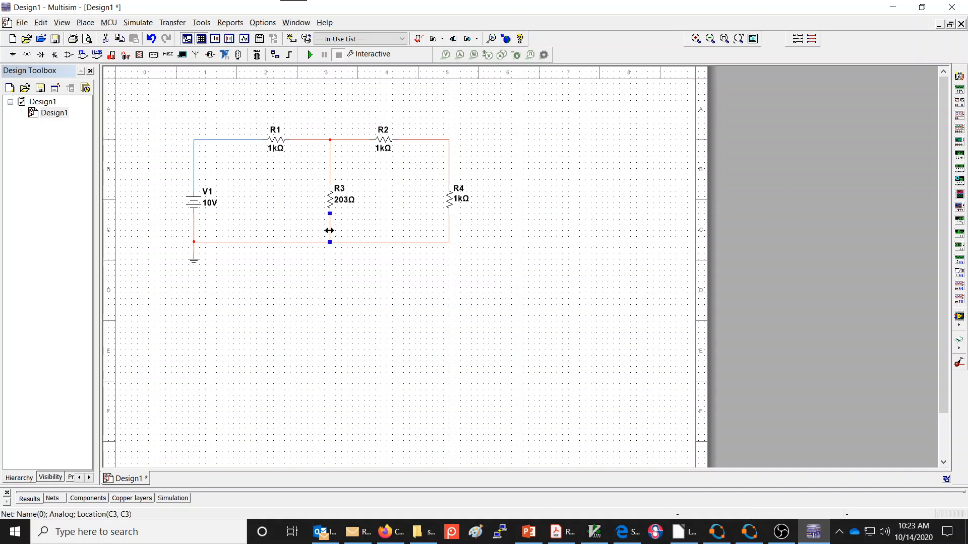
key(Delete)
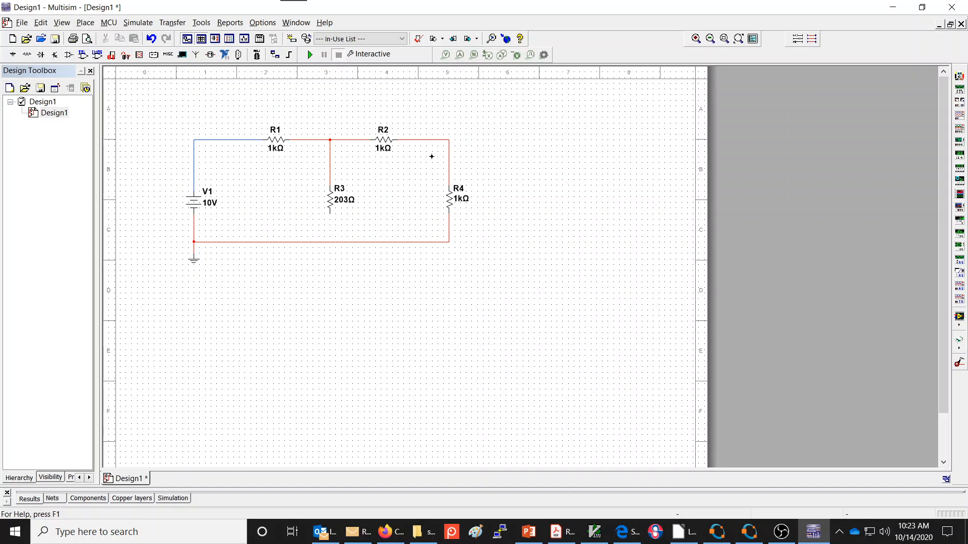
- Route a trial wire from R3's bottom end to the blue wire between V1 and R1, and delete it
click(329, 214)
click(233, 140)
click(234, 166)
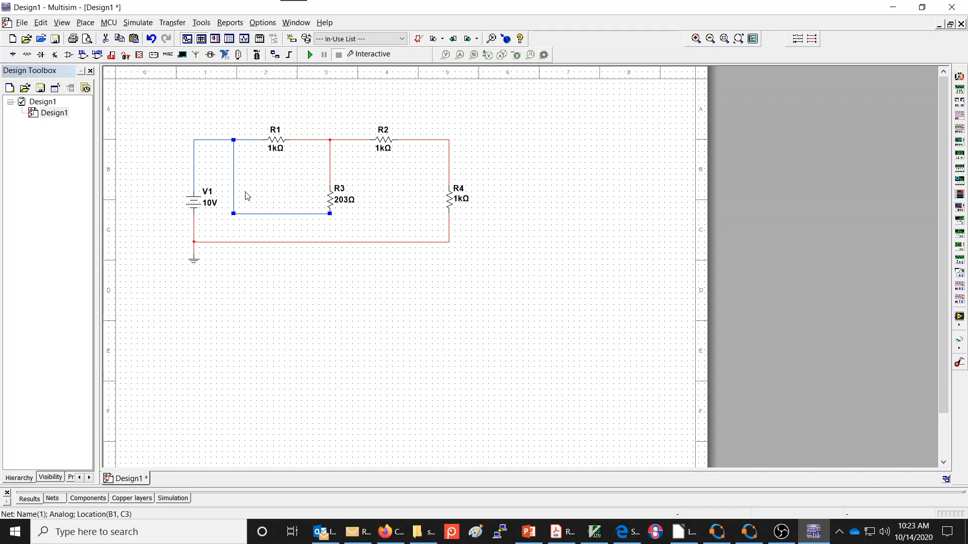
key(Delete)
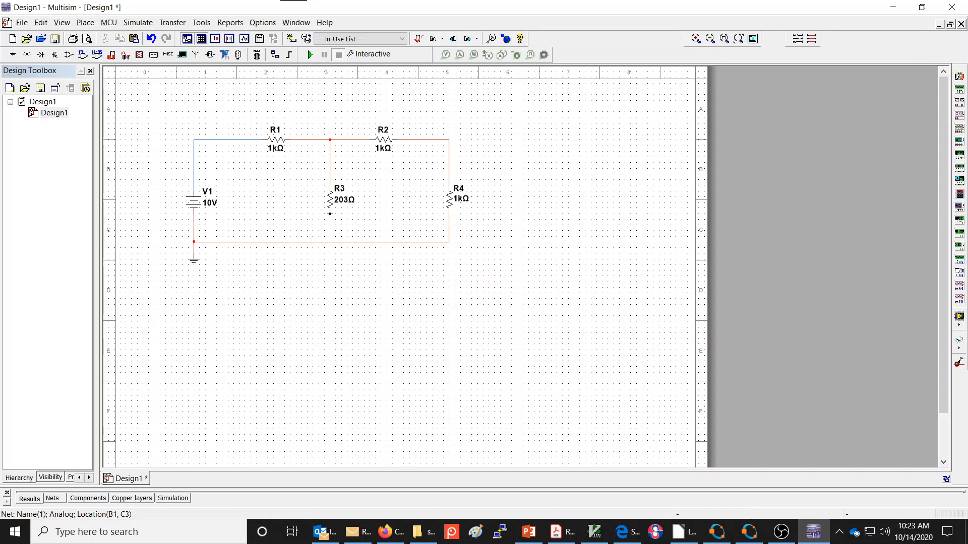
- Wire R3's bottom end to the circuit's bottom wire and place a voltage probe on the wire above R4
click(329, 241)
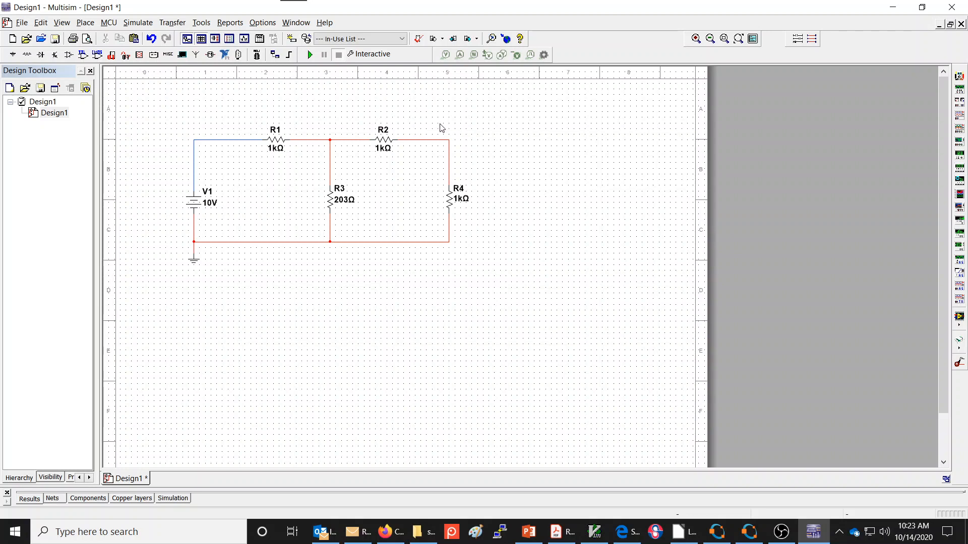
click(446, 55)
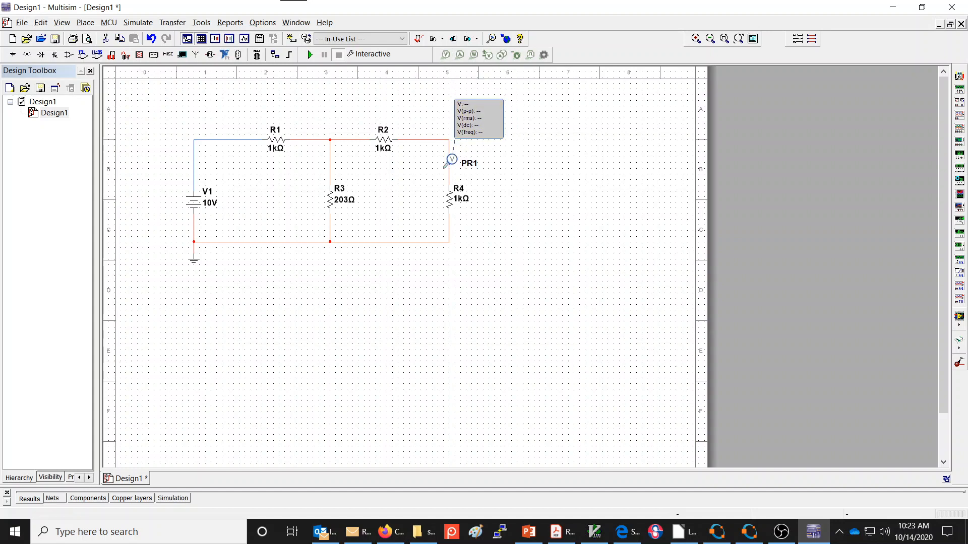
click(450, 166)
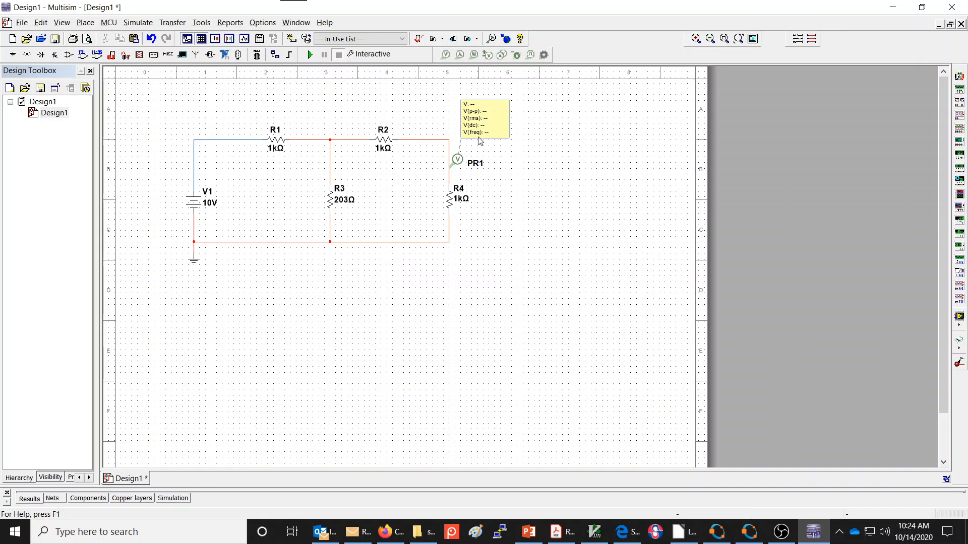
- Switch the parameters of voltage probe PR1 to Custom and keep V shown
double_click(458, 162)
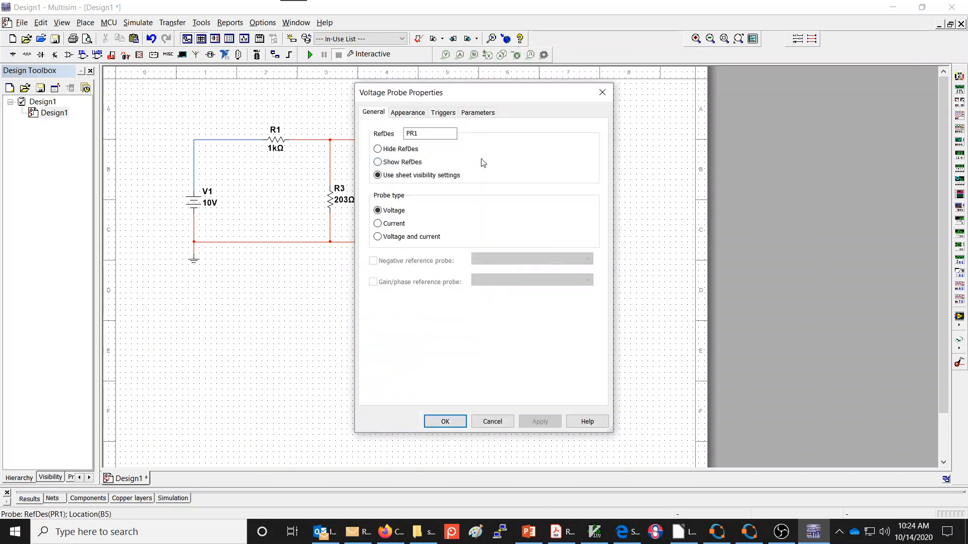
click(480, 115)
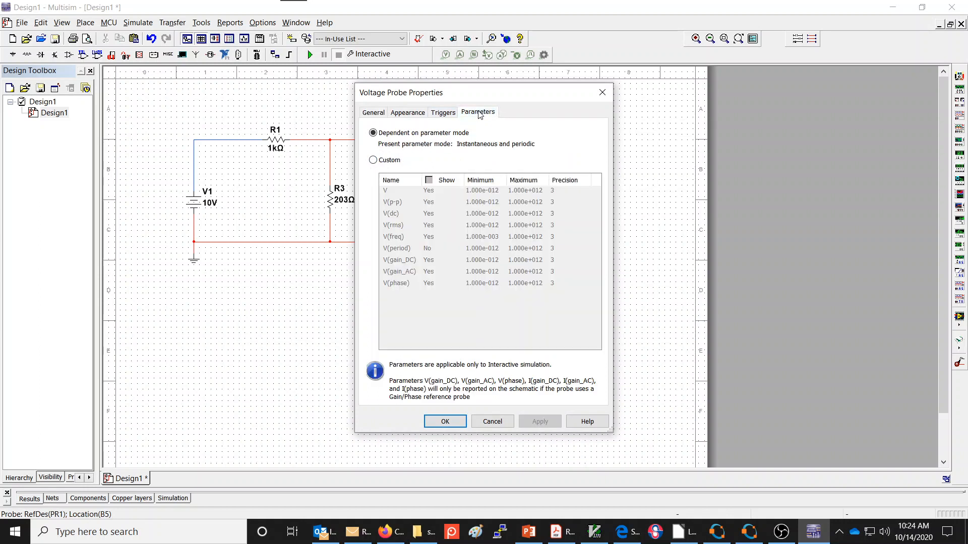
click(373, 160)
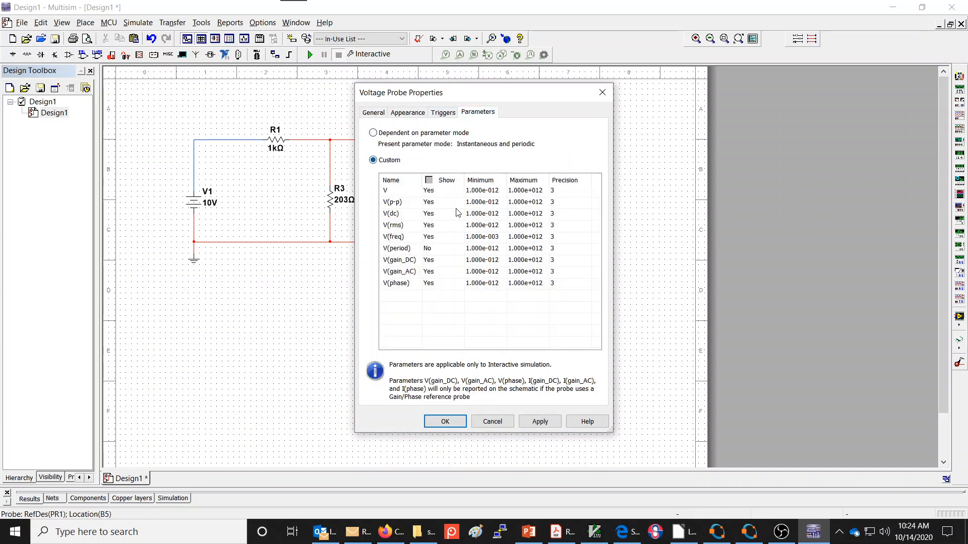
click(435, 195)
click(434, 193)
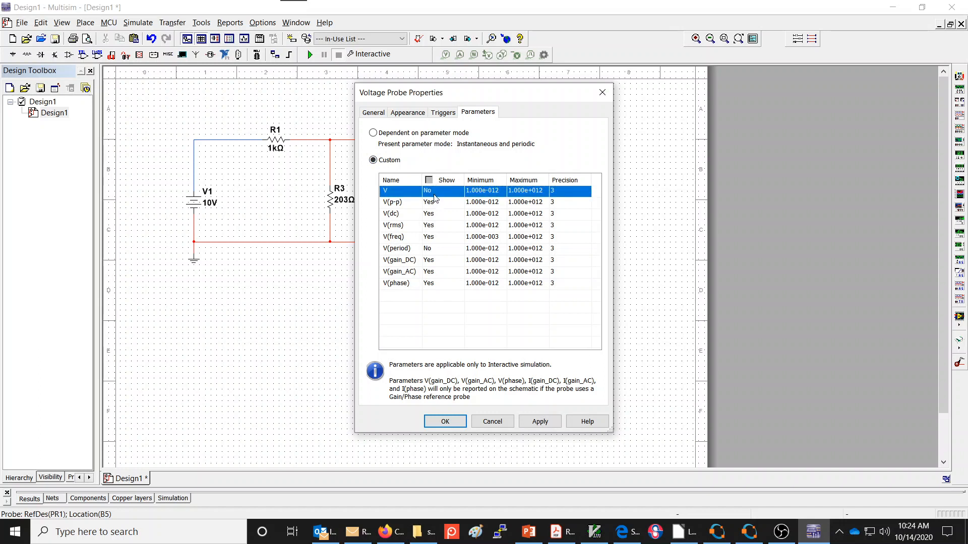
click(434, 197)
- Hide V(p-p), V(dc), V(rms), V(freq), V(gain_DC), V(gain_AC) and V(phase) on PR1 and accept the probe properties
double_click(437, 203)
double_click(437, 215)
double_click(437, 226)
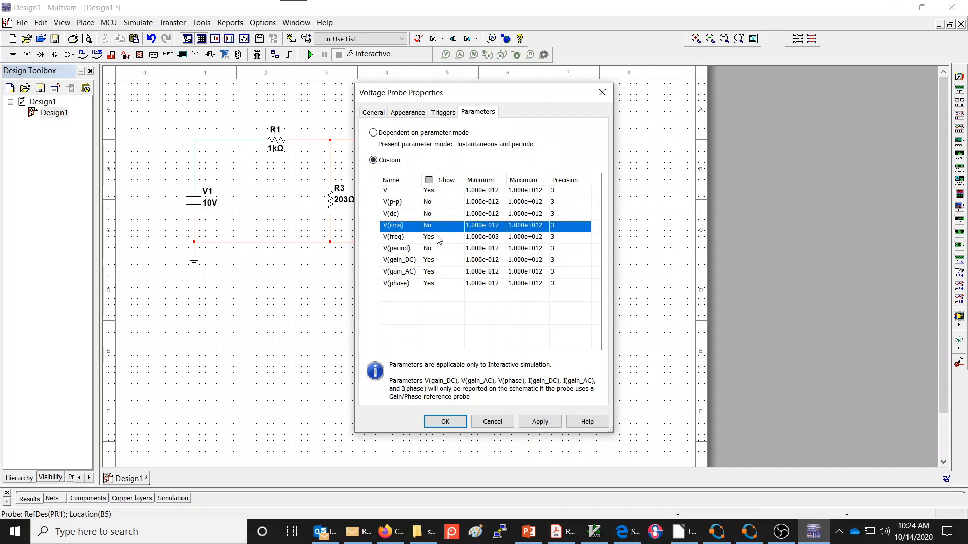
double_click(438, 238)
double_click(439, 262)
double_click(439, 274)
double_click(440, 285)
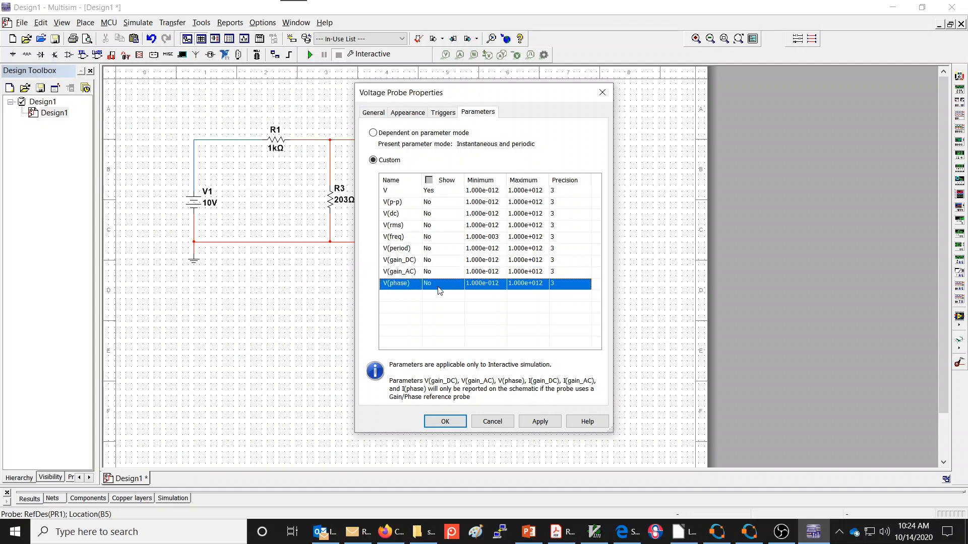
click(447, 422)
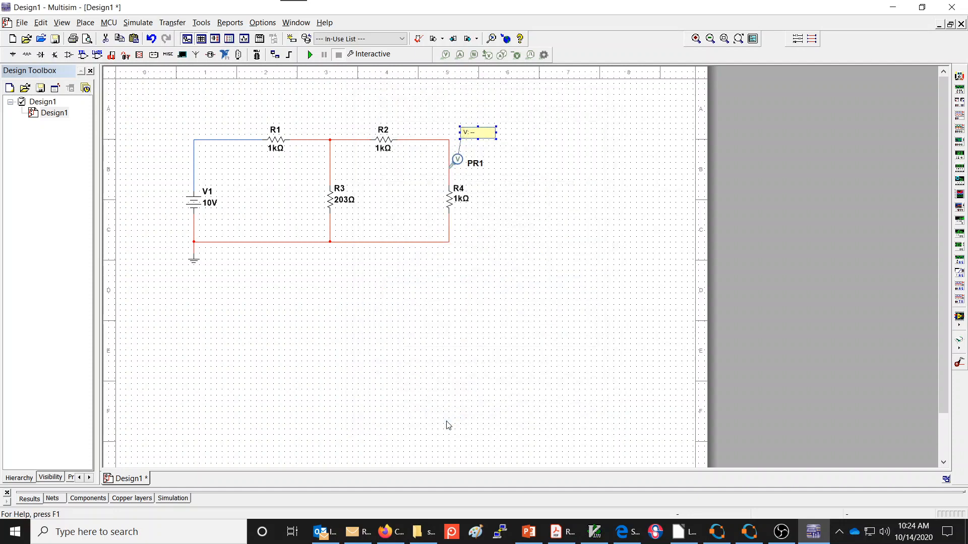
- Move PR1's readout box down so it sits just above the probe
click(477, 143)
drag(476, 143, 472, 150)
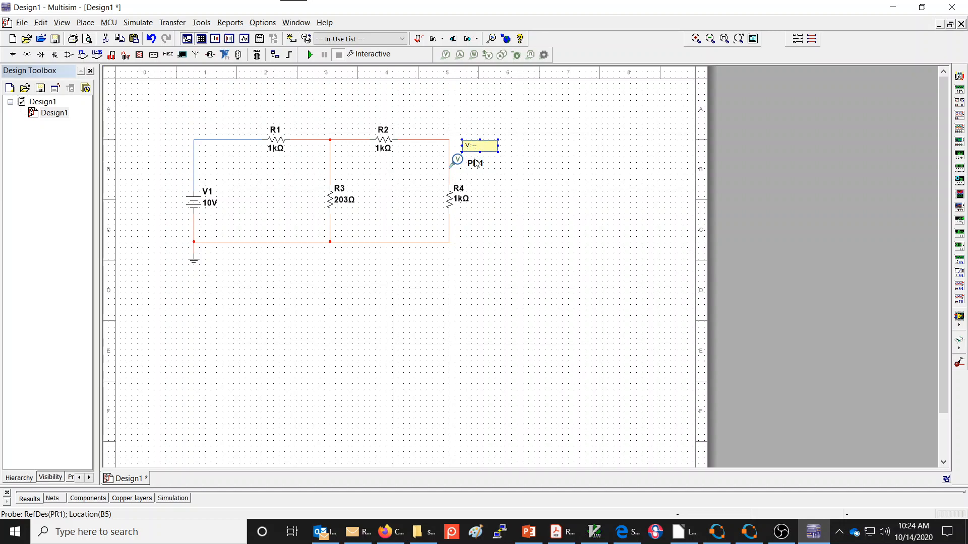
click(492, 179)
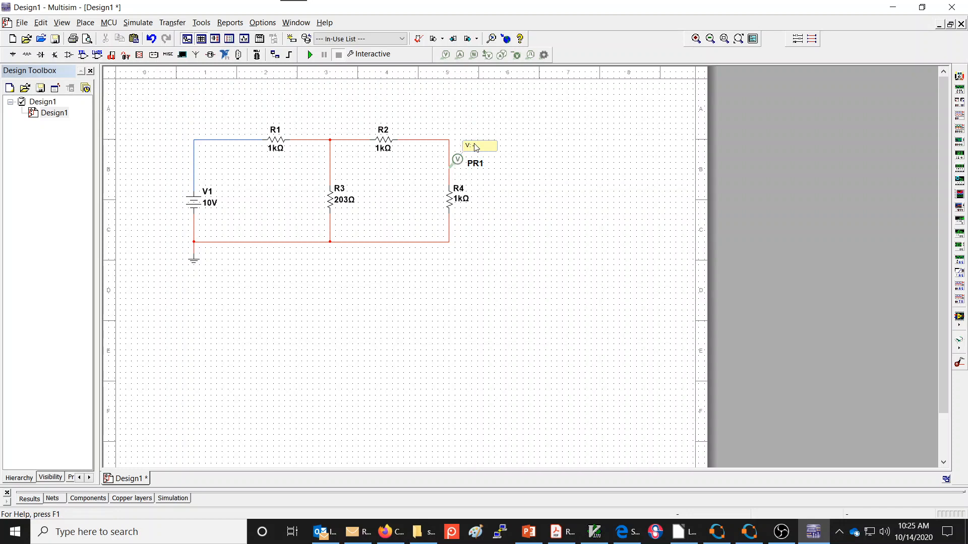
- Place a new voltage probe on the wire above R3 and delete it
click(446, 55)
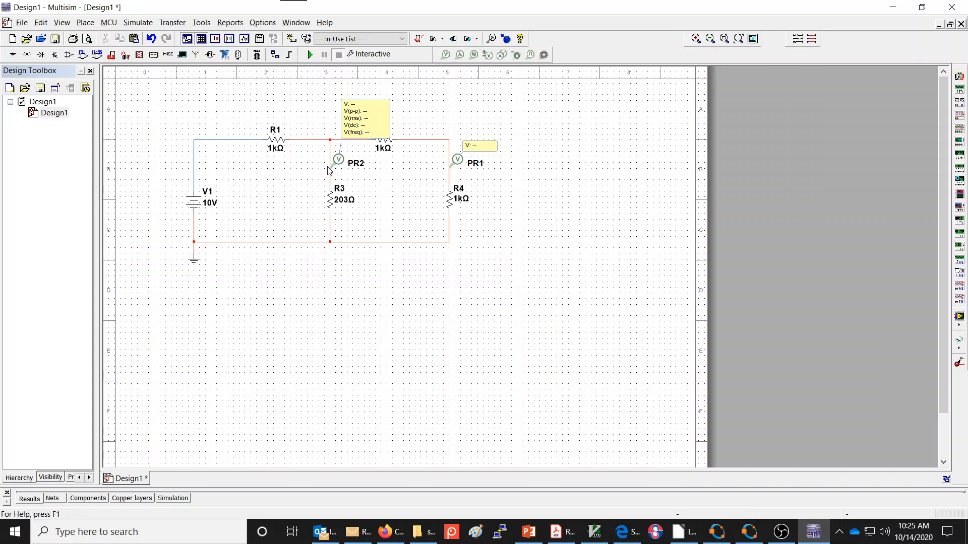
click(333, 167)
click(339, 163)
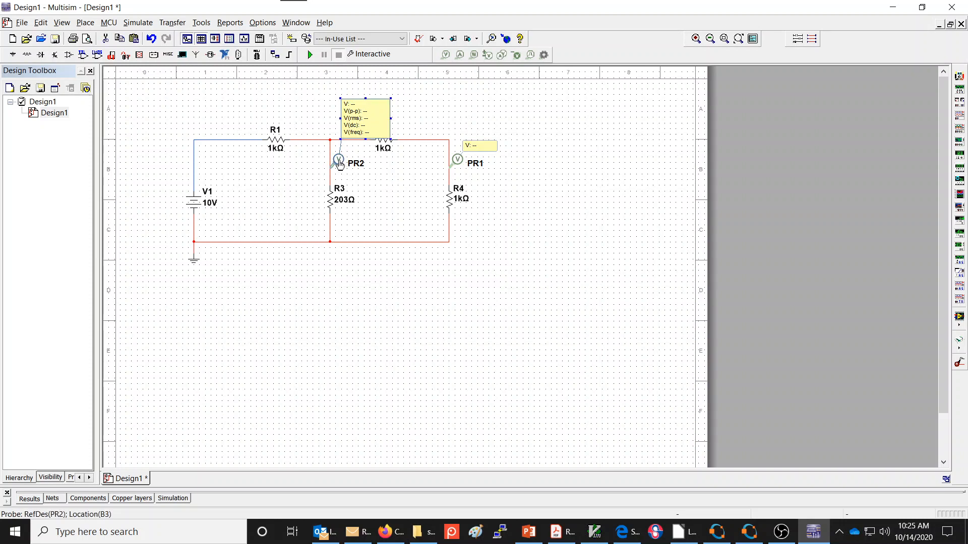
key(Delete)
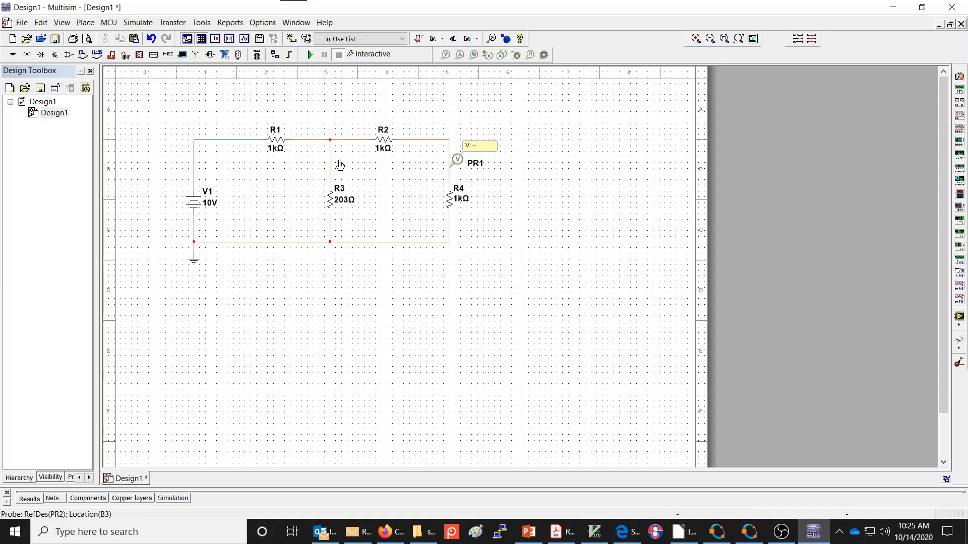
- Paste copies of PR1 on the wire above R3, at the wire corner above V1 and on the bottom wire near the ground
click(457, 167)
key(ctrl+v)
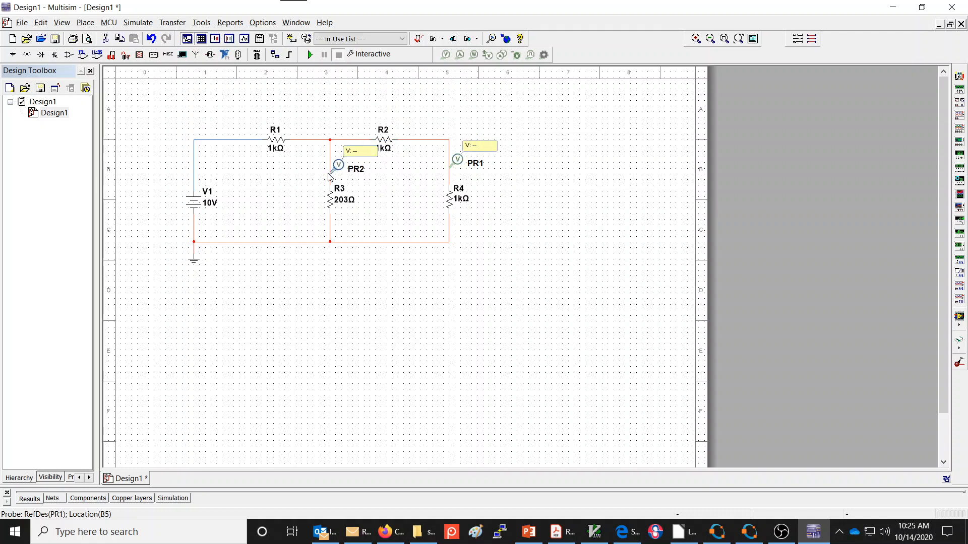
click(329, 176)
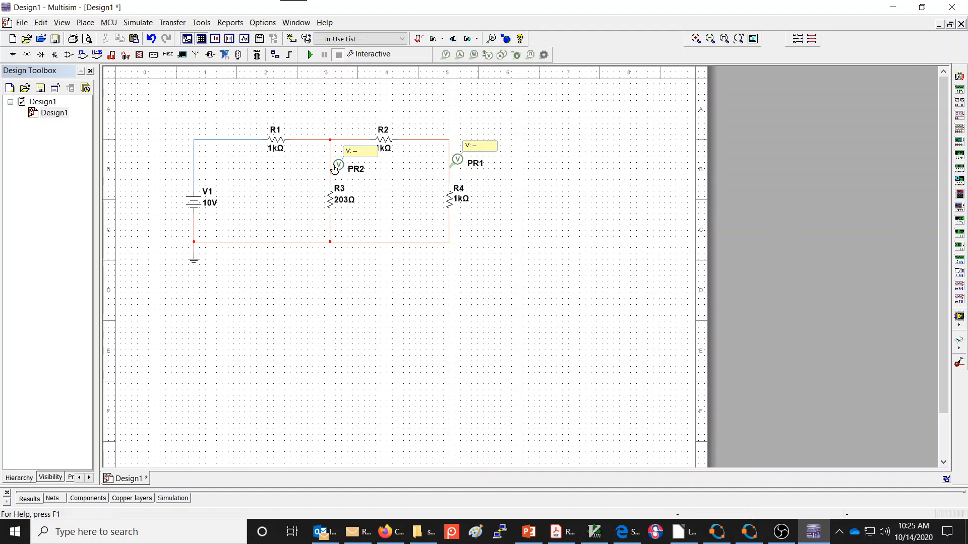
key(ctrl+v)
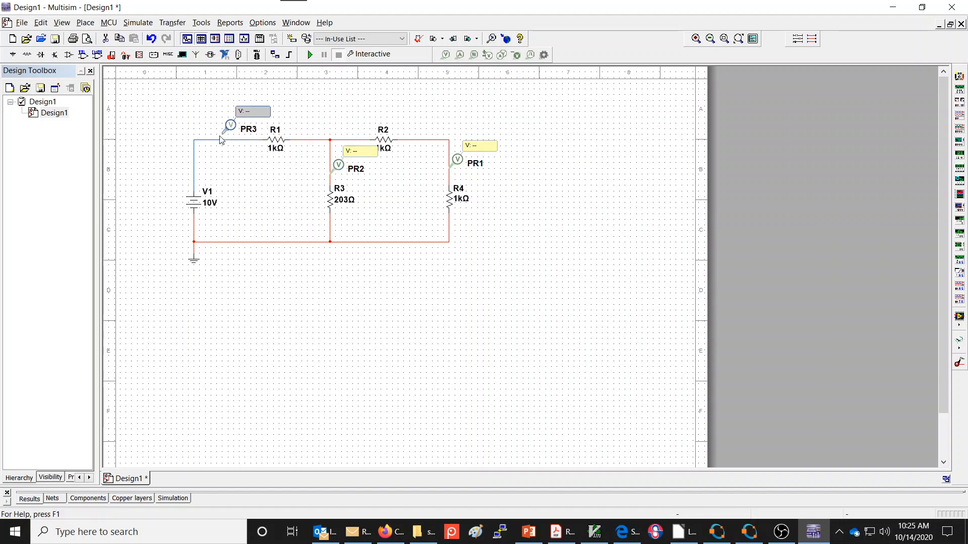
click(196, 141)
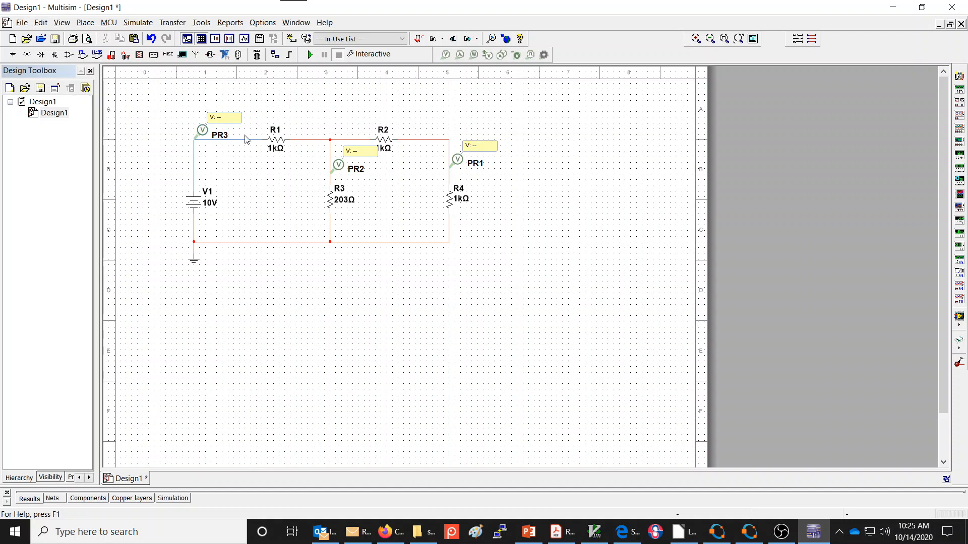
key(ctrl+v)
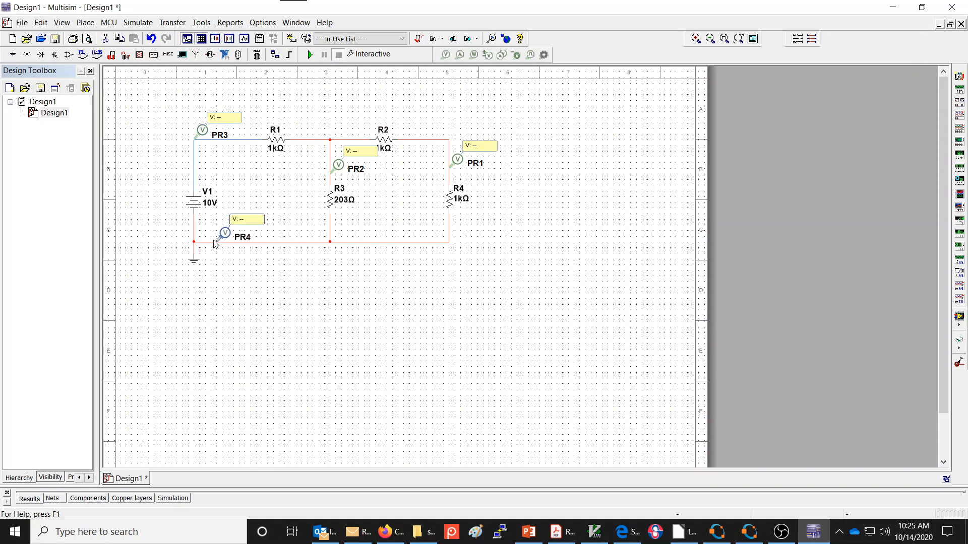
click(214, 244)
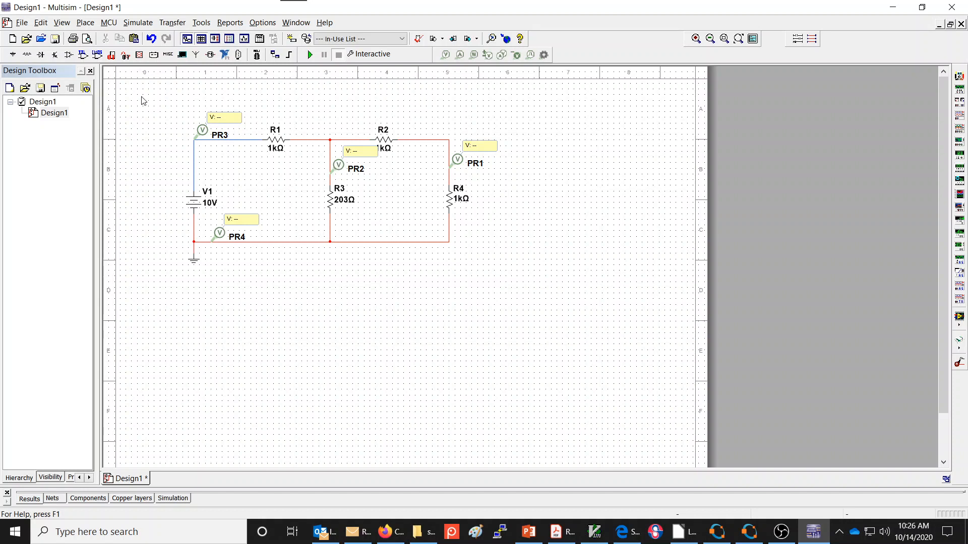
- Select the whole circuit with its probes and shift it slightly down the sheet
drag(139, 98, 525, 283)
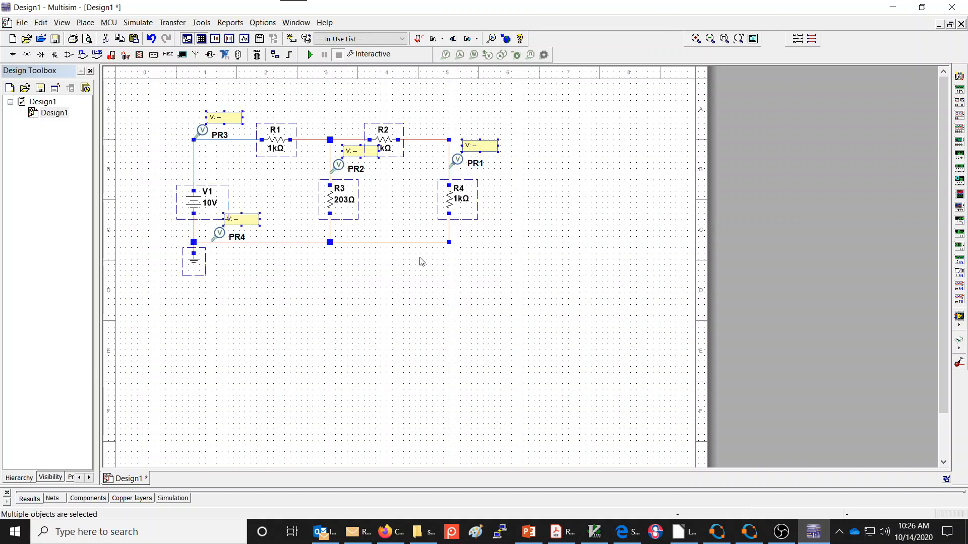
key(Down)
key(Down)
key(Down)
key(Down)
key(Down)
key(Down)
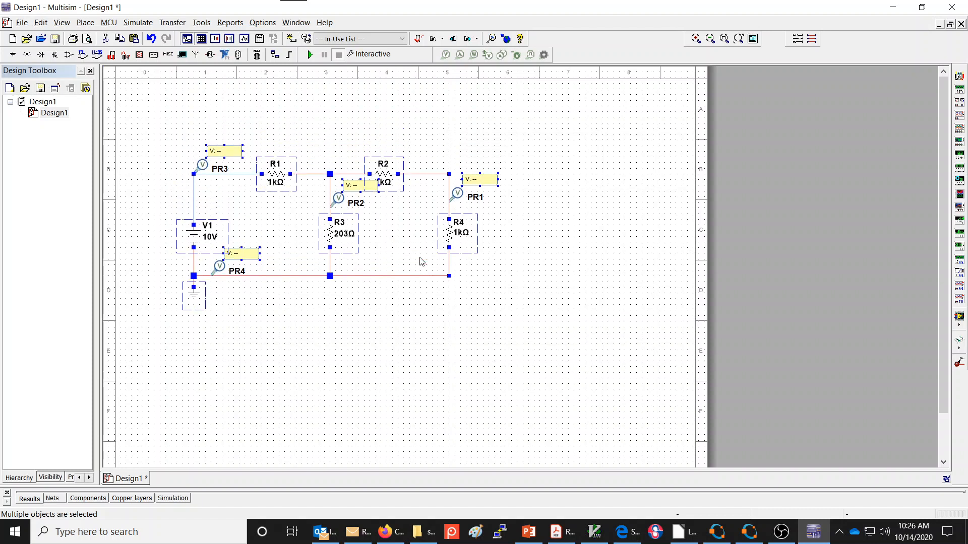
click(433, 145)
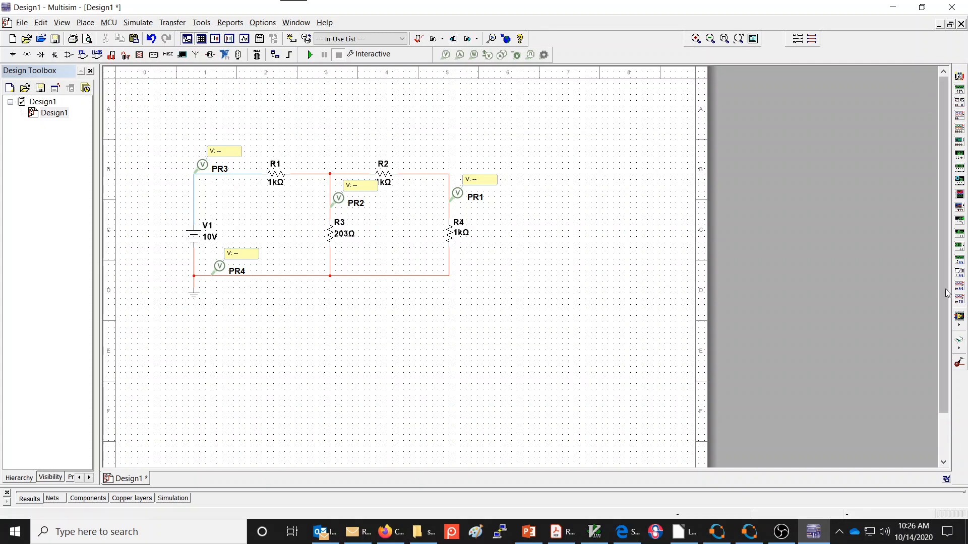
- Place a multimeter and position it above the circuit, between R1 and R2
drag(686, 11, 652, 9)
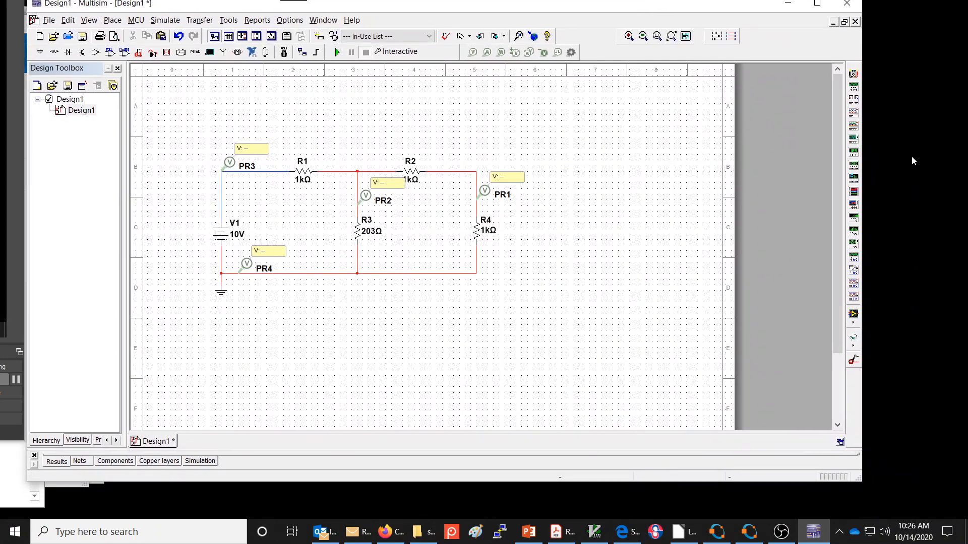
click(853, 75)
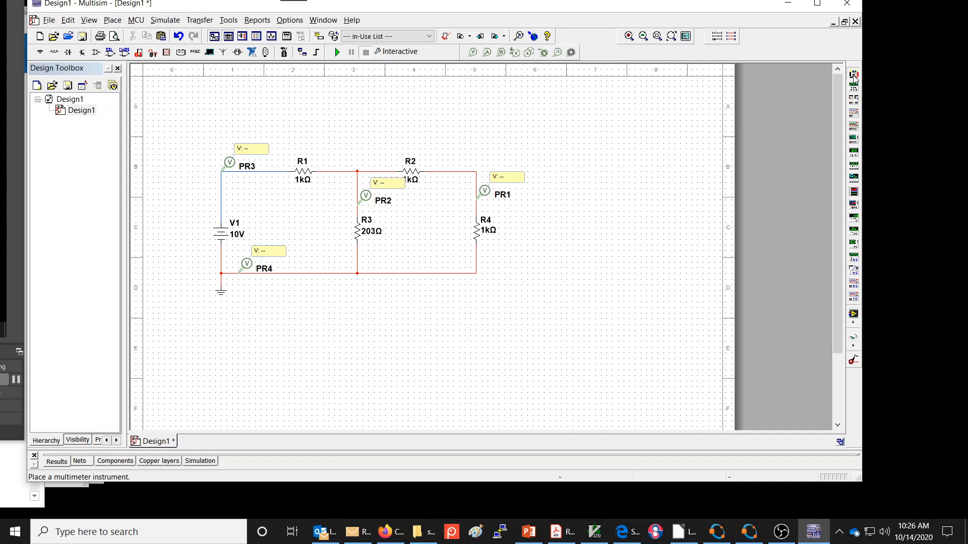
click(726, 85)
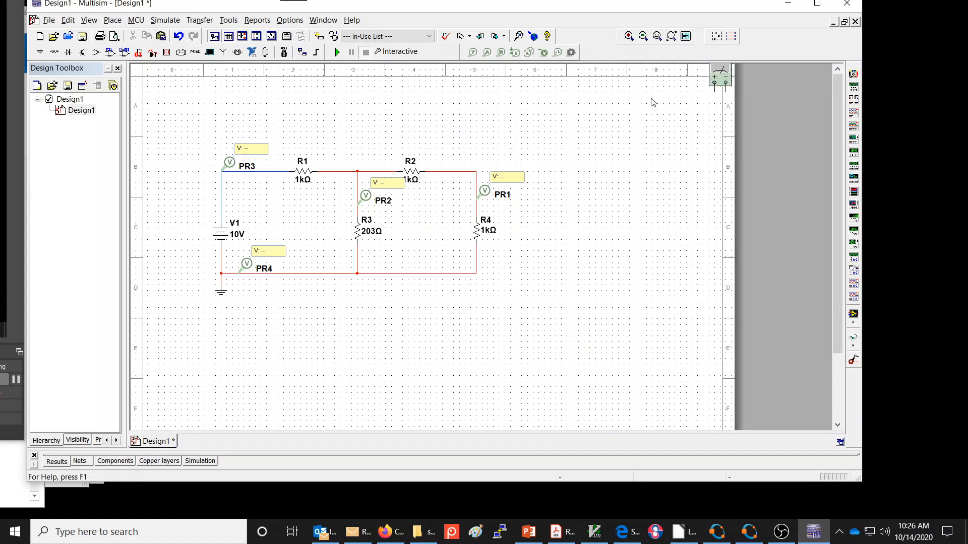
drag(712, 81, 344, 119)
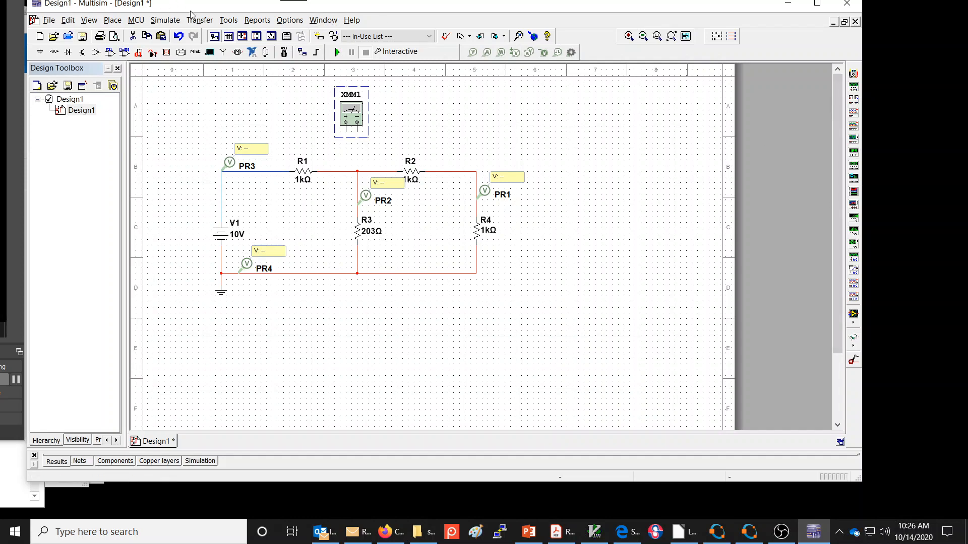
click(165, 20)
mouse_move(212, 101)
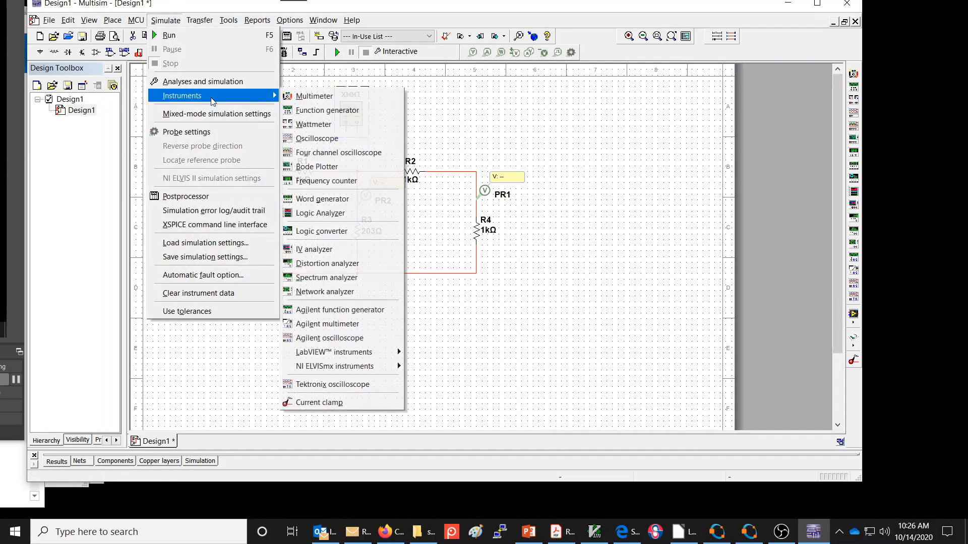
click(415, 147)
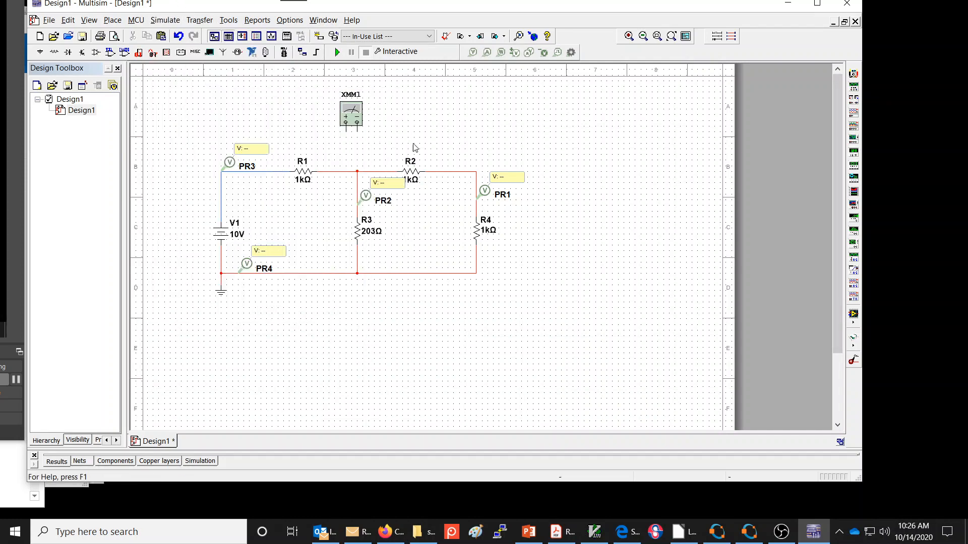
- Move the multimeter slightly closer to the circuit and wire it across R1, positive terminal on the V1 side and negative on the R2 side
click(350, 113)
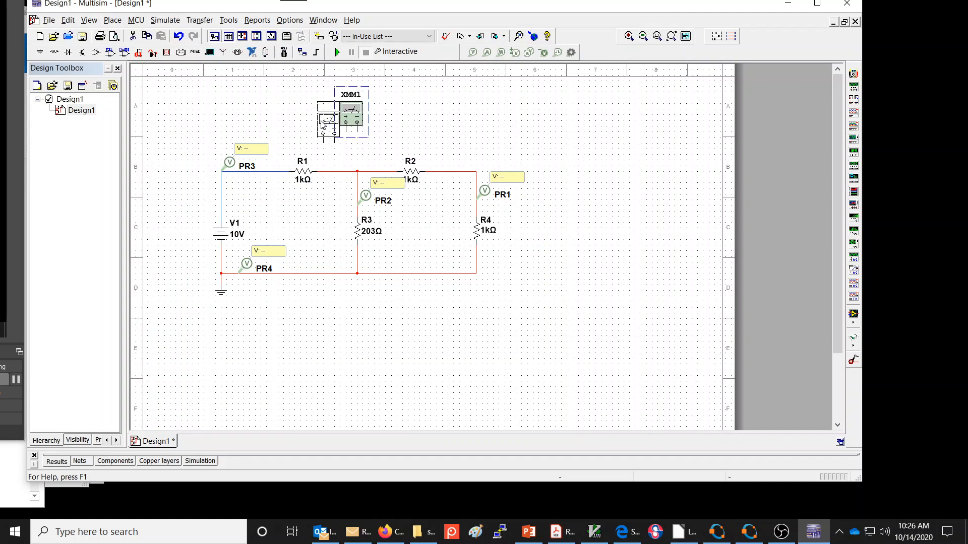
drag(346, 120, 360, 137)
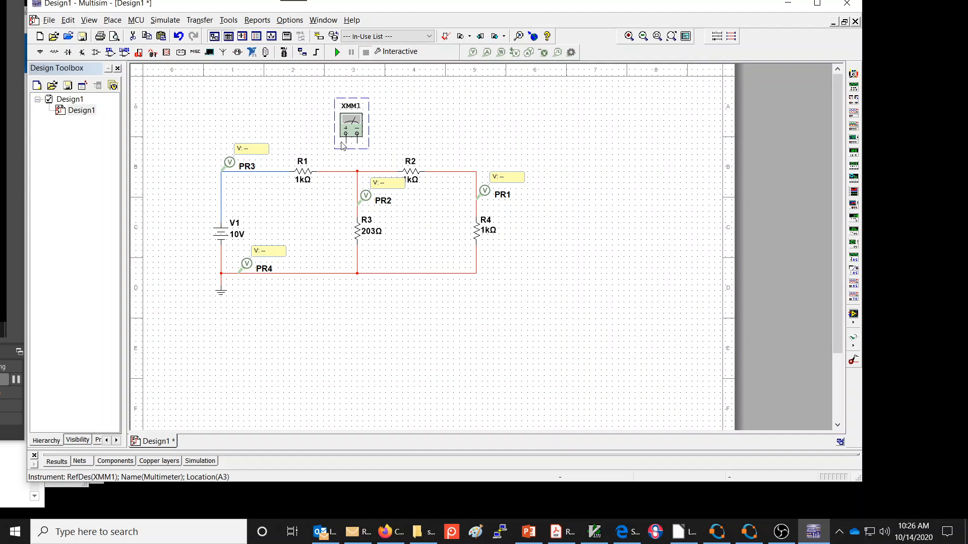
click(292, 135)
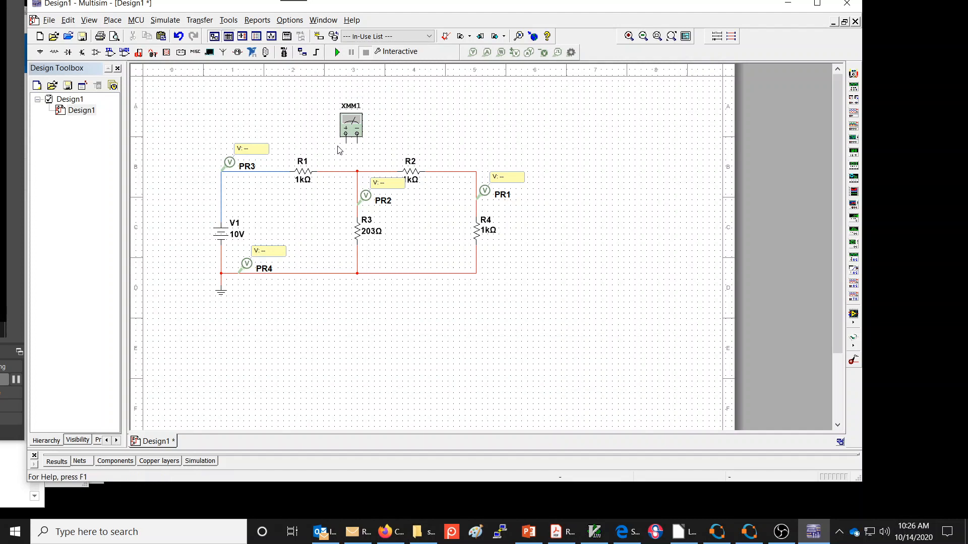
click(346, 144)
click(276, 172)
click(358, 141)
click(329, 171)
- Open the front panel of multimeter XMM1 and place it clear of the circuit, beyond R4
click(353, 127)
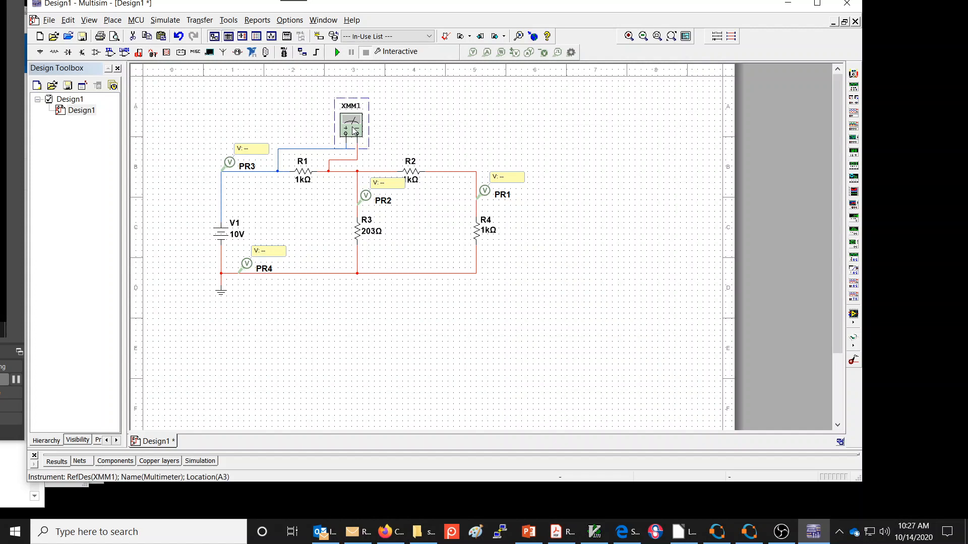
double_click(355, 131)
drag(448, 196, 652, 99)
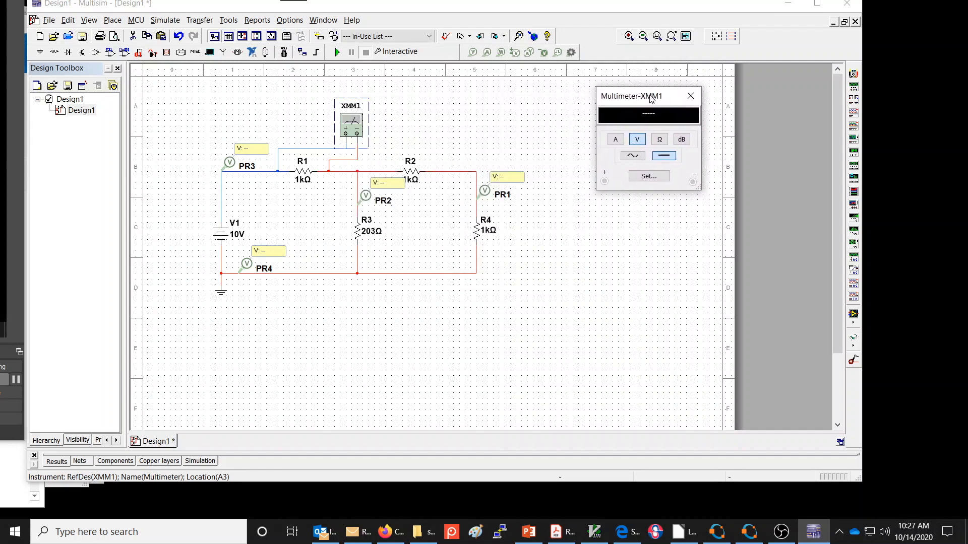
- Reopen the multimeter's front panel and review its resistance, current and overrange settings, cancelling without changes
double_click(353, 125)
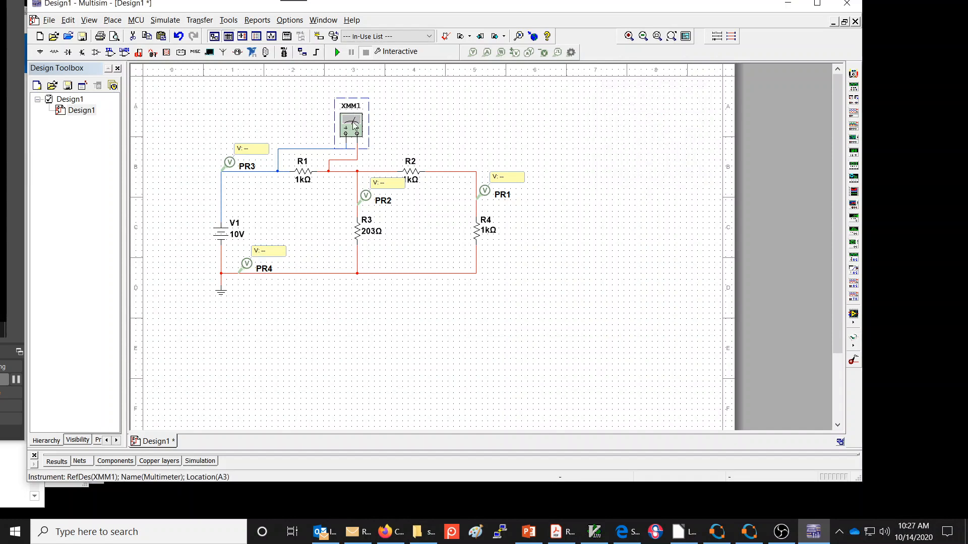
right_click(353, 125)
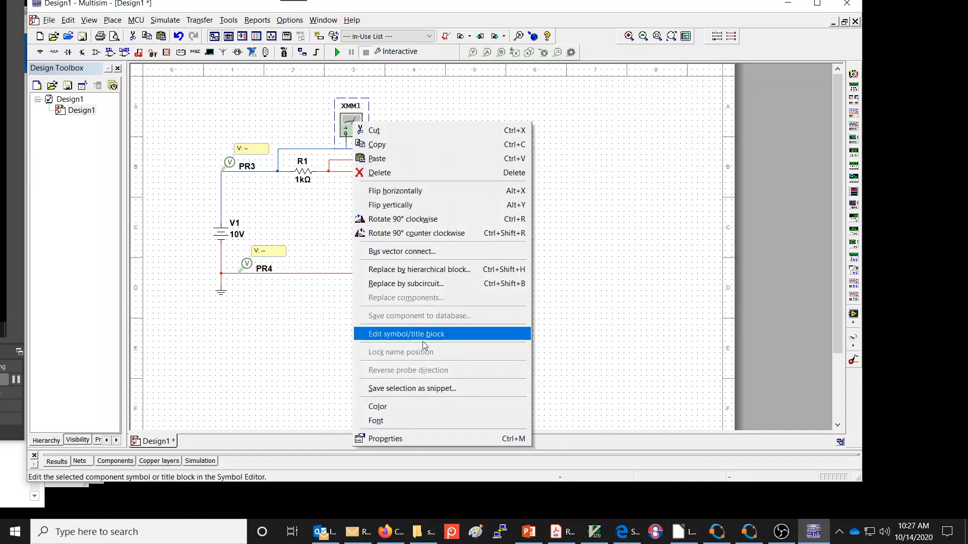
click(425, 438)
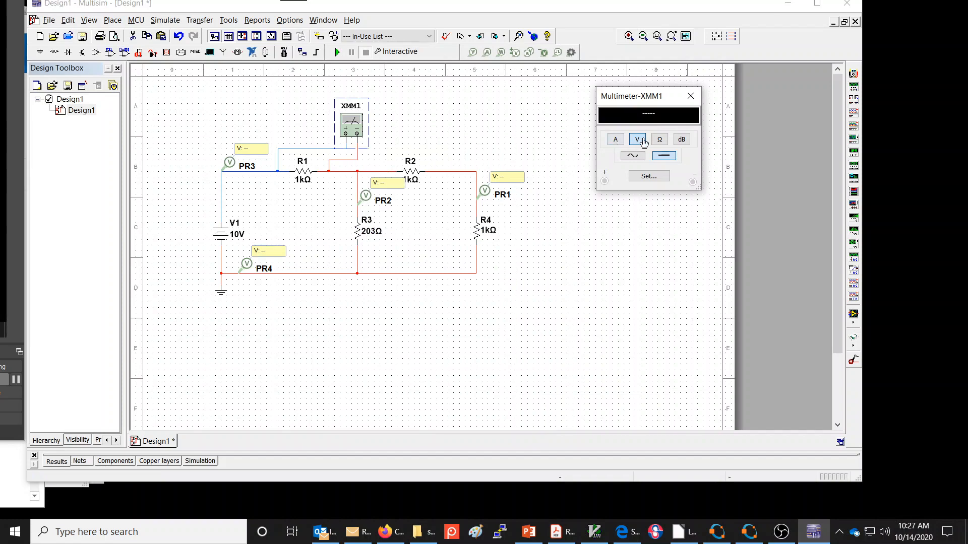
click(651, 177)
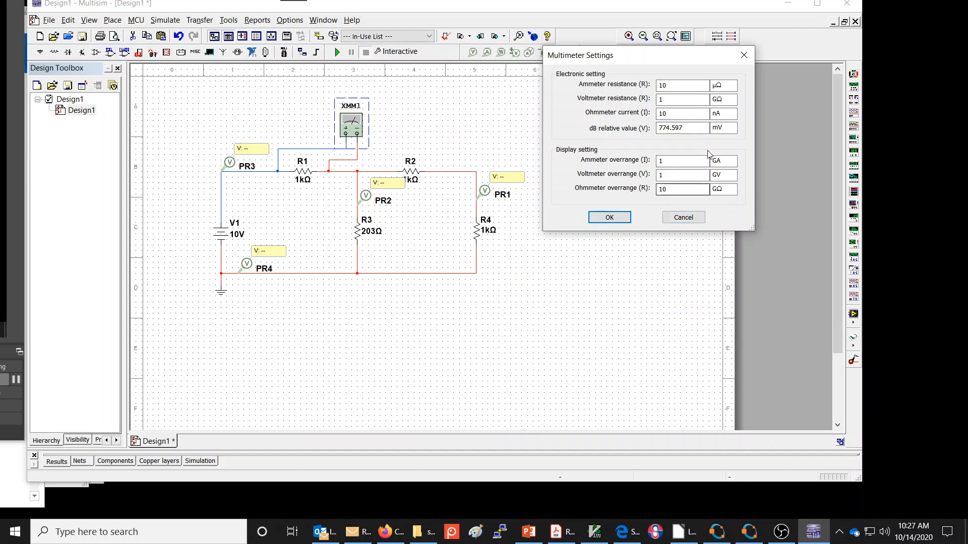
click(689, 218)
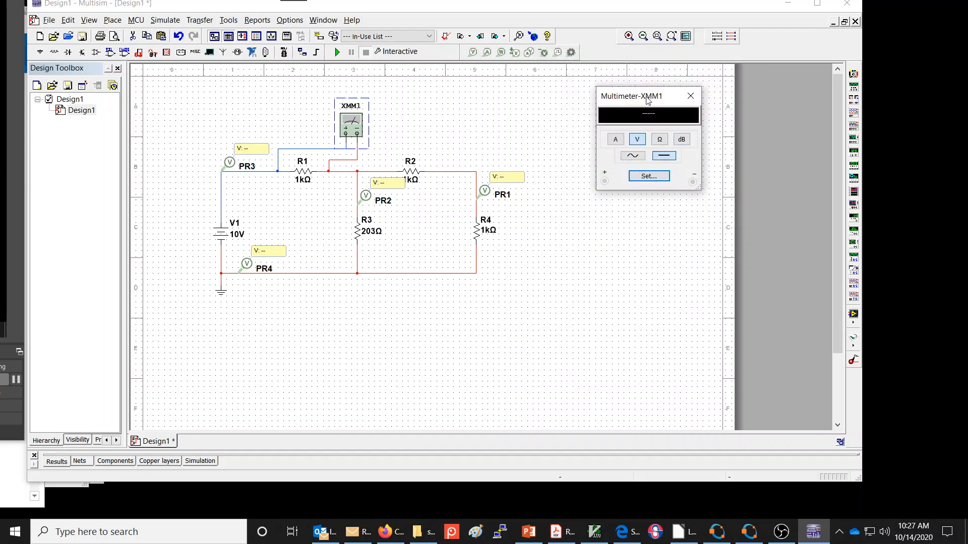
click(585, 159)
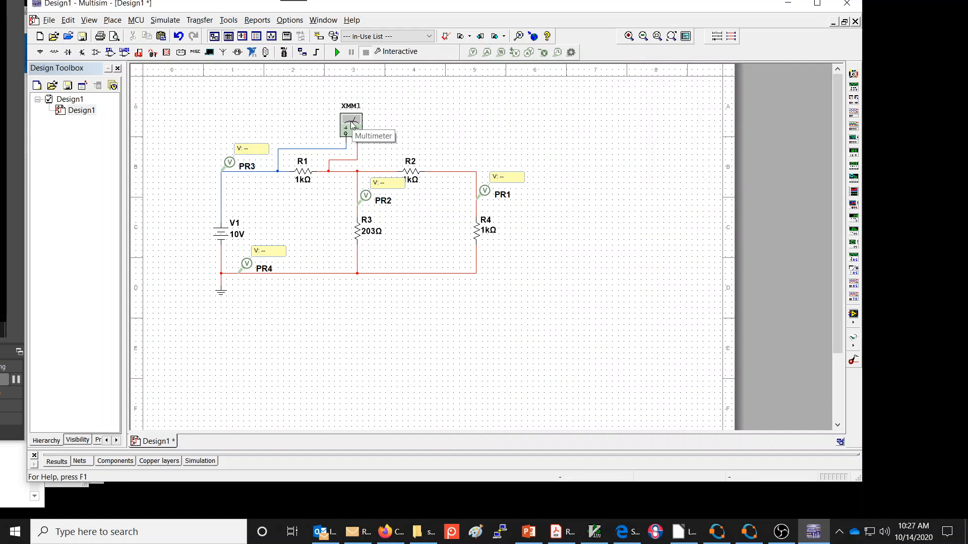
- Try the multimeter's ammeter, voltmeter, ohmmeter and AC modes, return it to DC voltage and close its panel
double_click(351, 126)
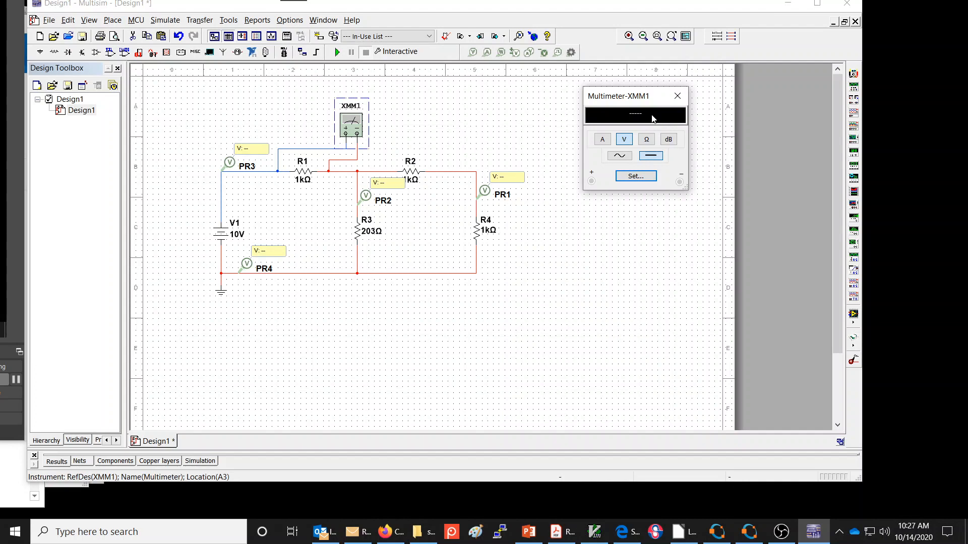
click(603, 141)
click(625, 141)
click(648, 157)
click(647, 140)
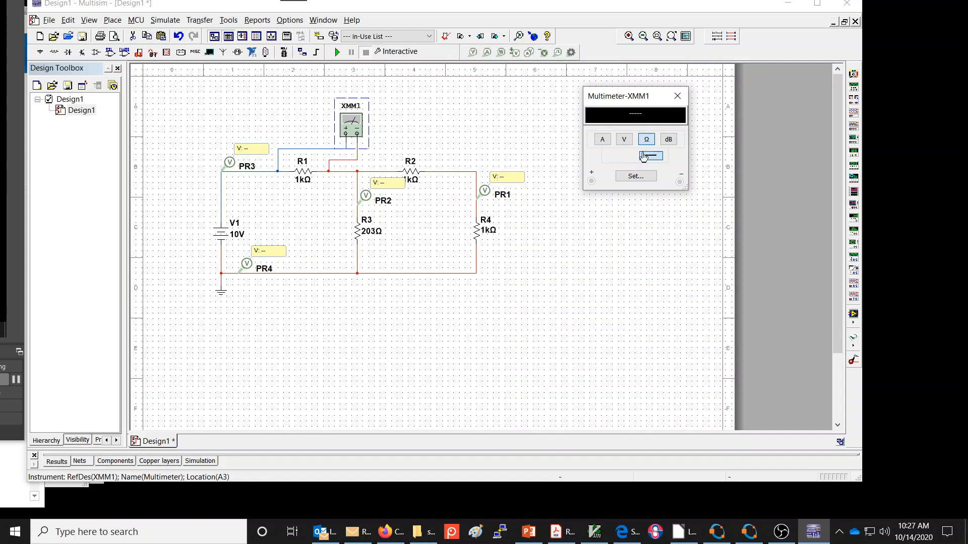
click(623, 141)
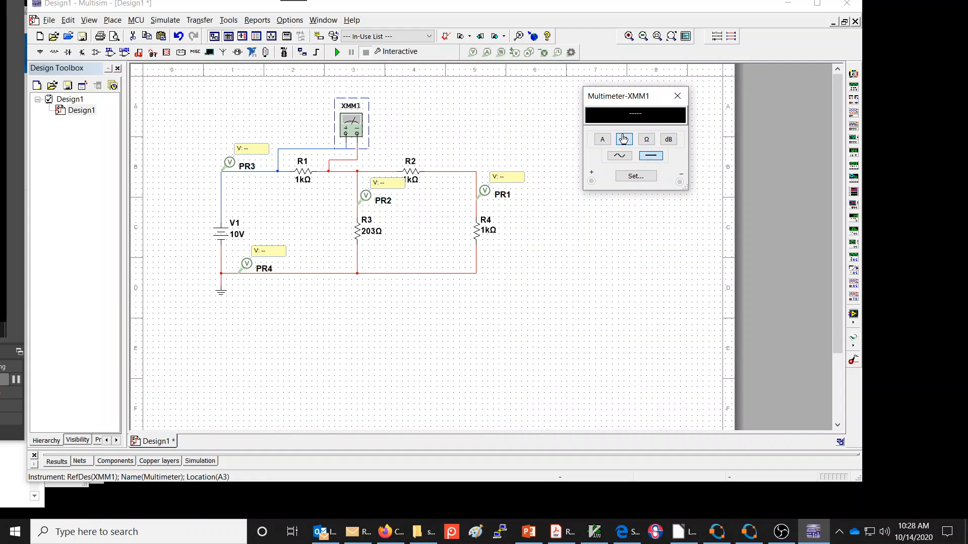
click(601, 141)
click(623, 139)
click(618, 157)
click(651, 158)
click(678, 96)
- Show the multimeter's front panel again and place it in the empty area beyond R4
double_click(354, 124)
drag(637, 102, 658, 95)
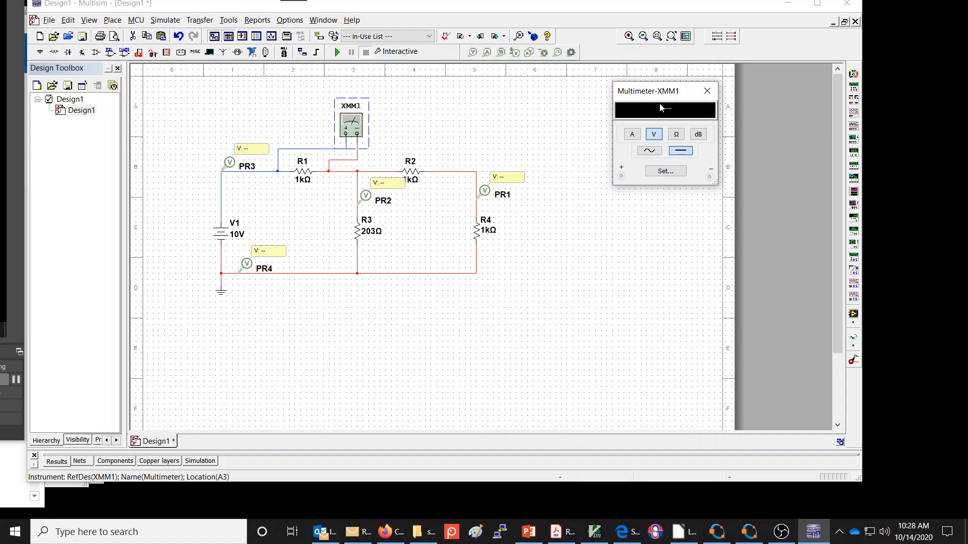
mouse_move(643, 95)
mouse_down()
mouse_move(469, 157)
mouse_move(566, 128)
mouse_move(603, 130)
mouse_move(639, 99)
mouse_up()
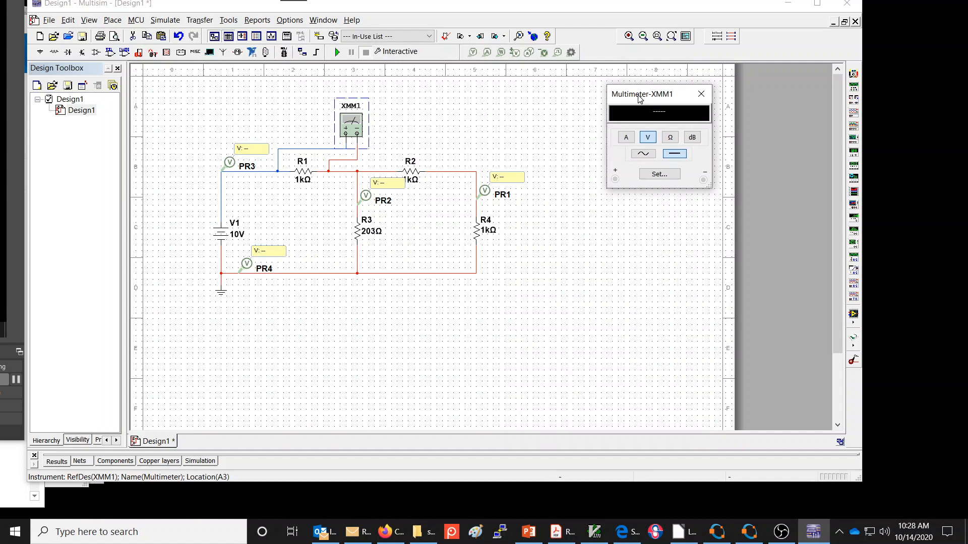
- Place a current probe on the top wire between R2 and R4
click(487, 52)
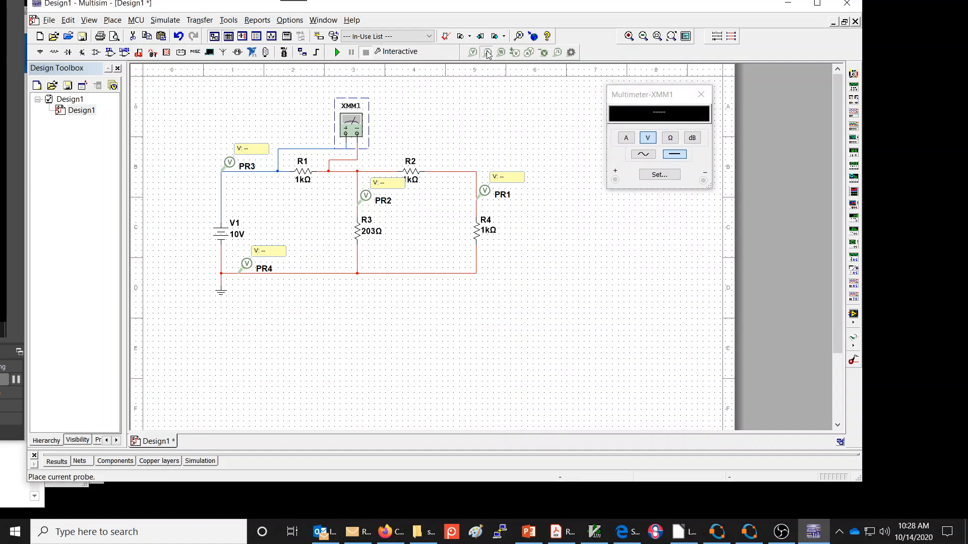
click(443, 173)
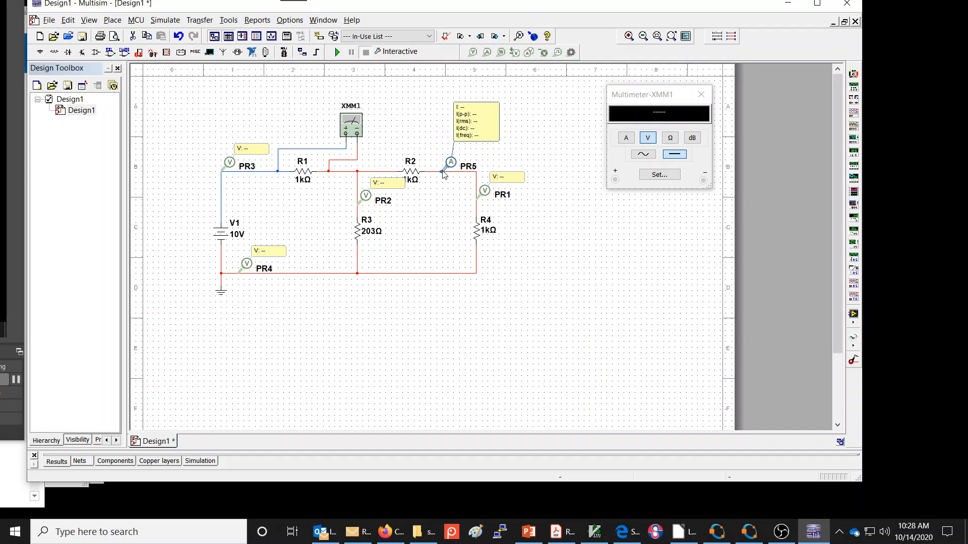
click(443, 172)
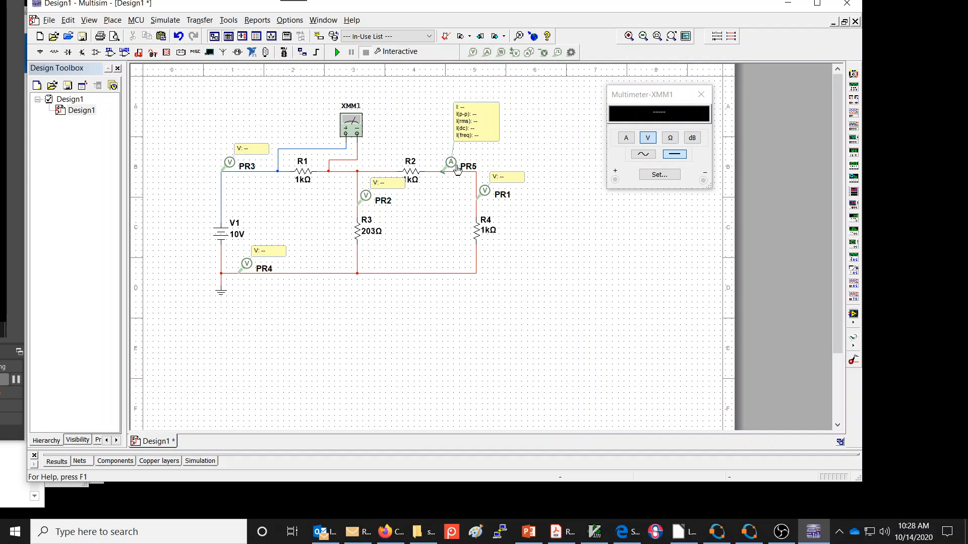
- Give current probe PR5 custom parameters that show only I, and move its value label close above the probe
double_click(446, 172)
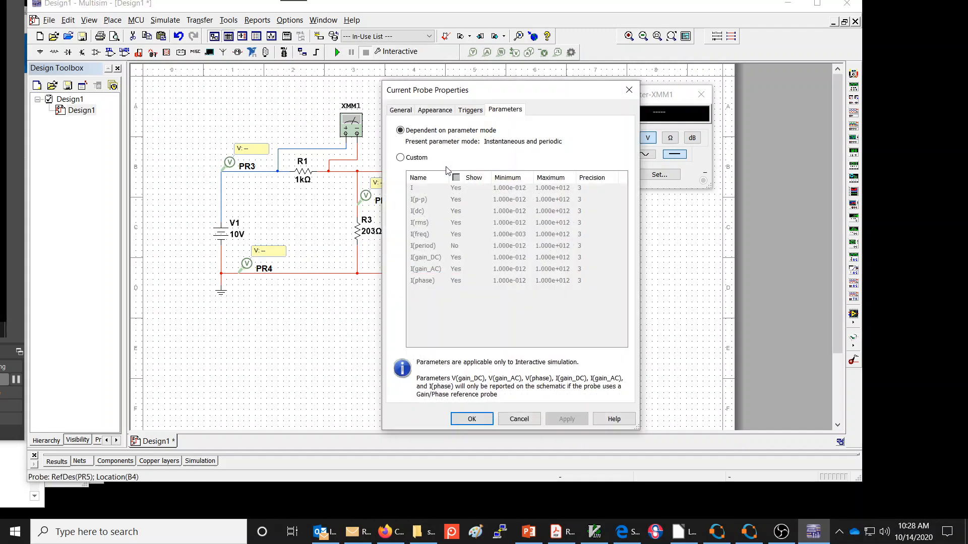
click(400, 157)
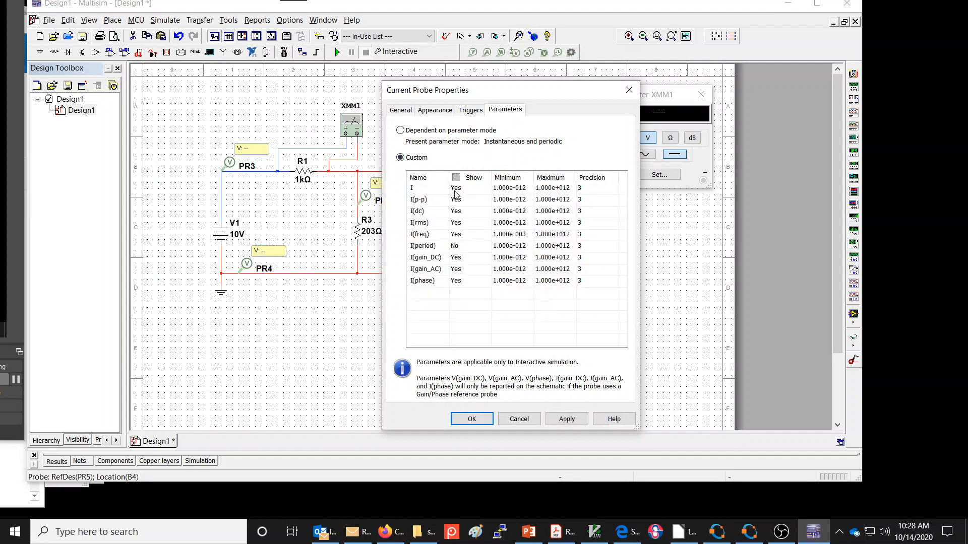
click(456, 199)
click(460, 212)
click(461, 223)
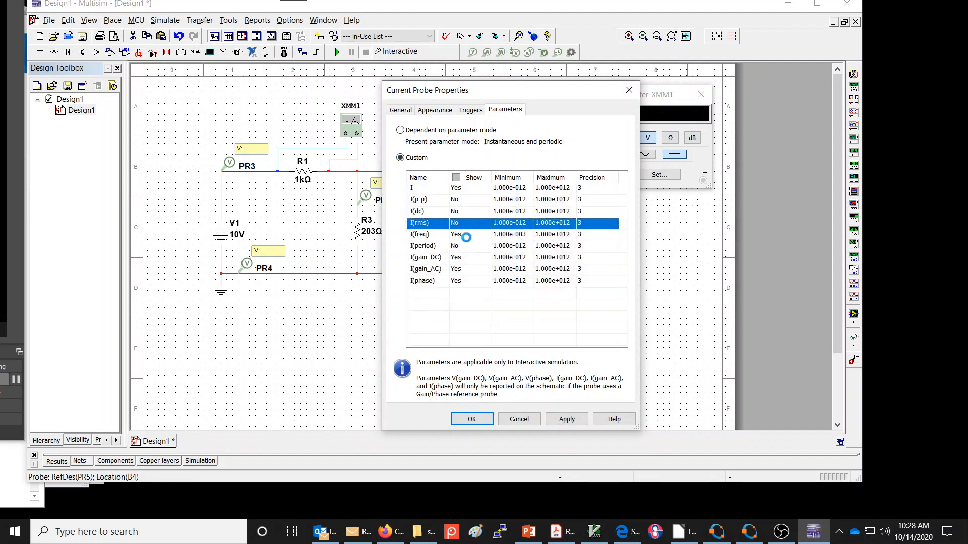
click(462, 234)
click(467, 257)
click(468, 268)
click(469, 281)
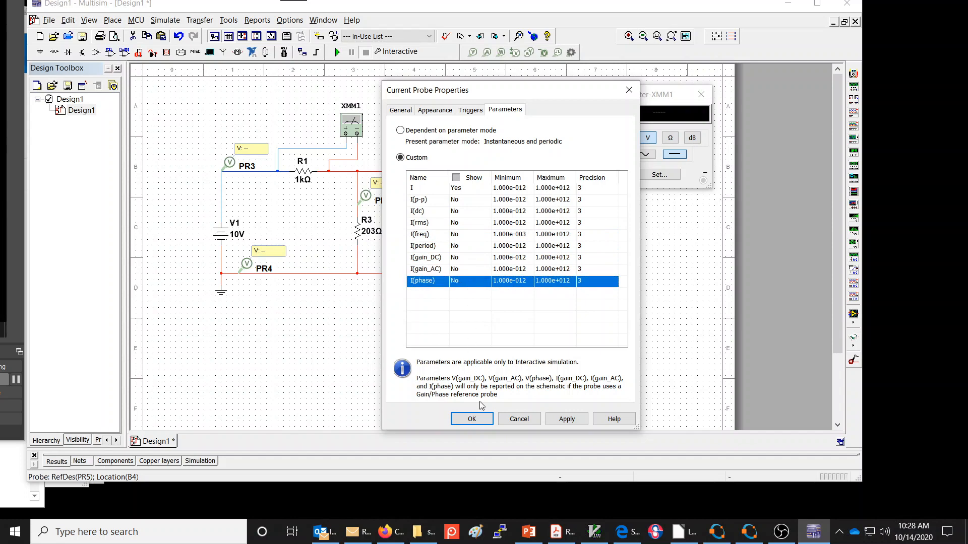
click(472, 419)
mouse_move(465, 138)
mouse_down()
mouse_move(468, 151)
mouse_move(454, 147)
mouse_up()
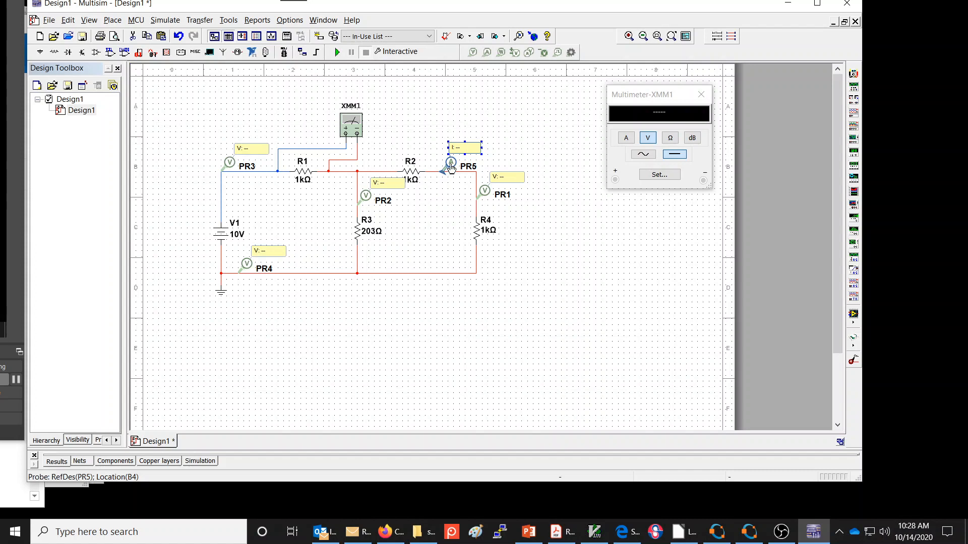
- Paste copies of current probe PR5 on the bottom wire between R3 and R4 and between PR4 and R3
key(ctrl+v)
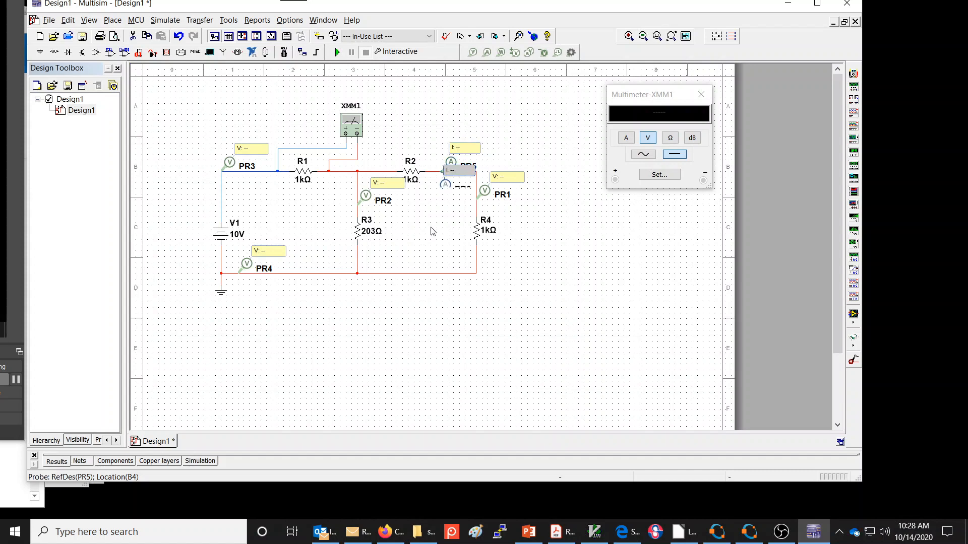
click(422, 282)
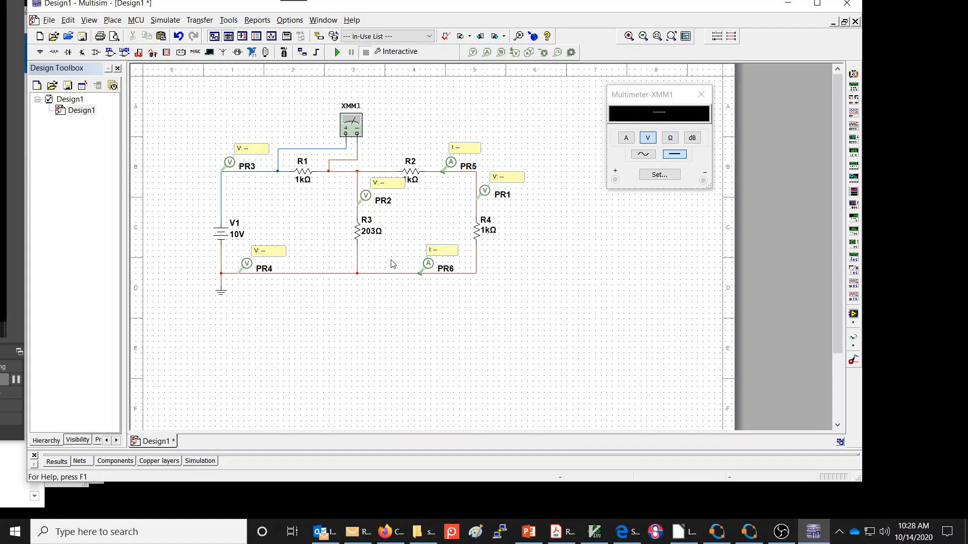
key(ctrl+v)
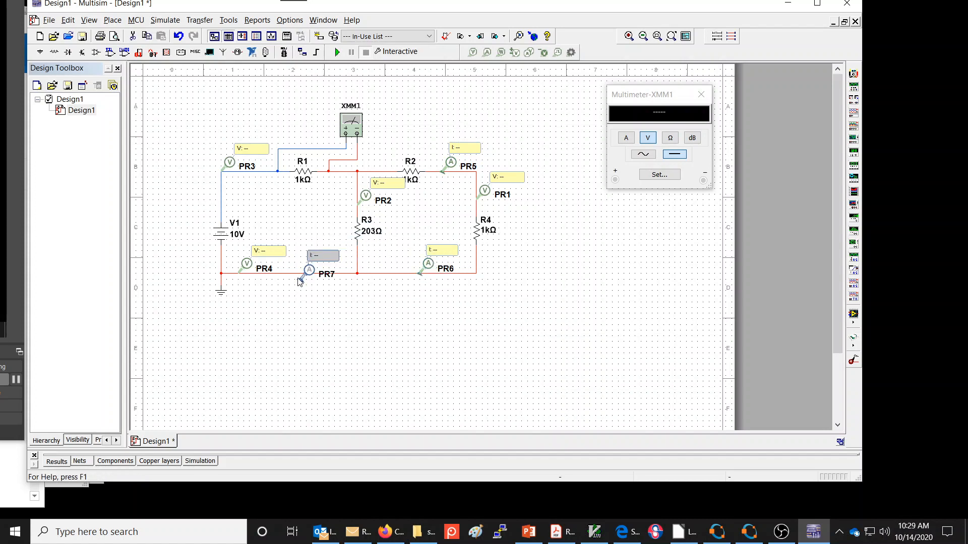
click(297, 275)
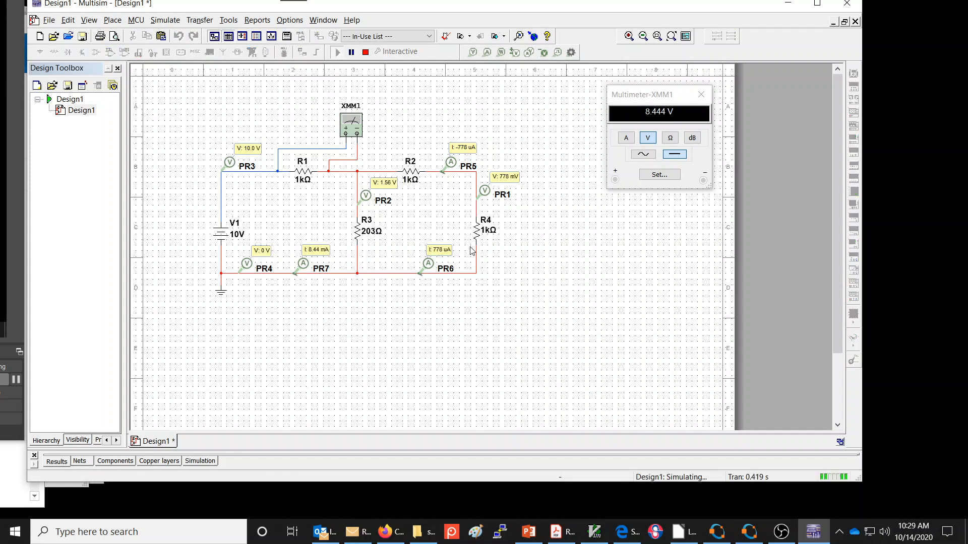
- Examine the simulated voltages at PR3, PR4 and PR1, the value of R3 and the current at PR6
click(247, 149)
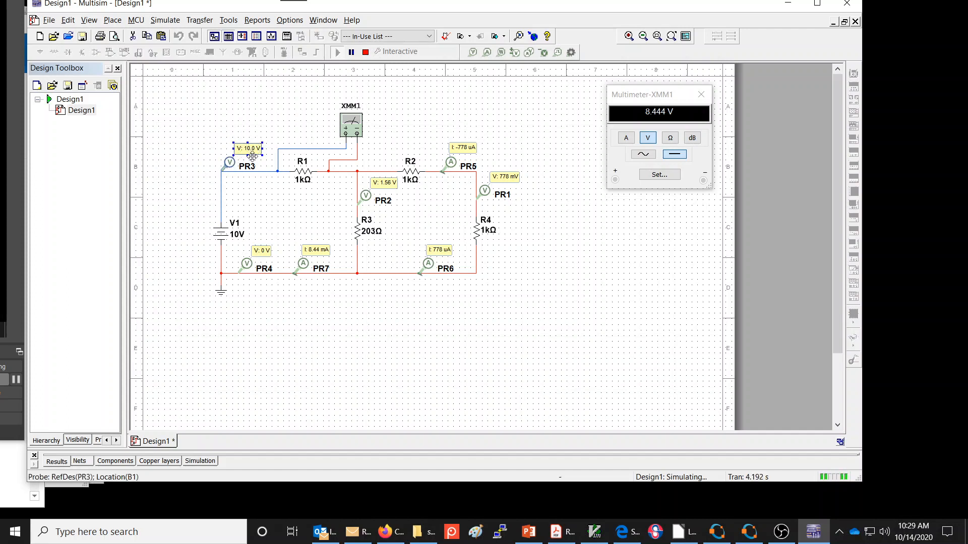
click(247, 266)
click(484, 195)
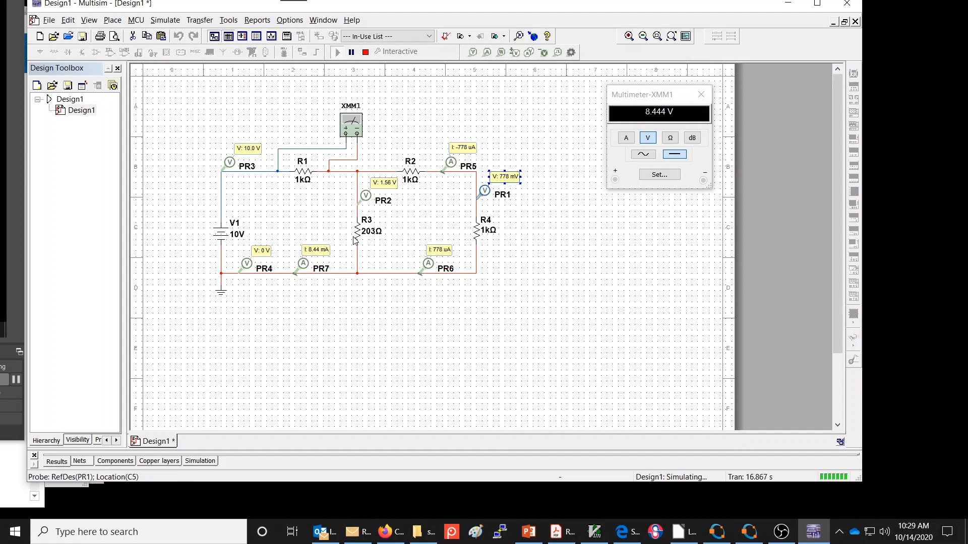
click(369, 234)
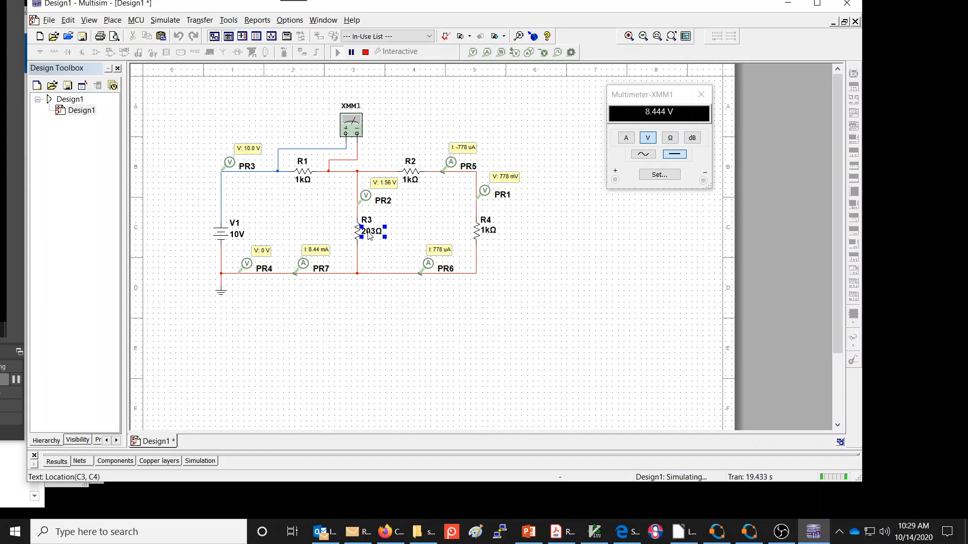
click(444, 211)
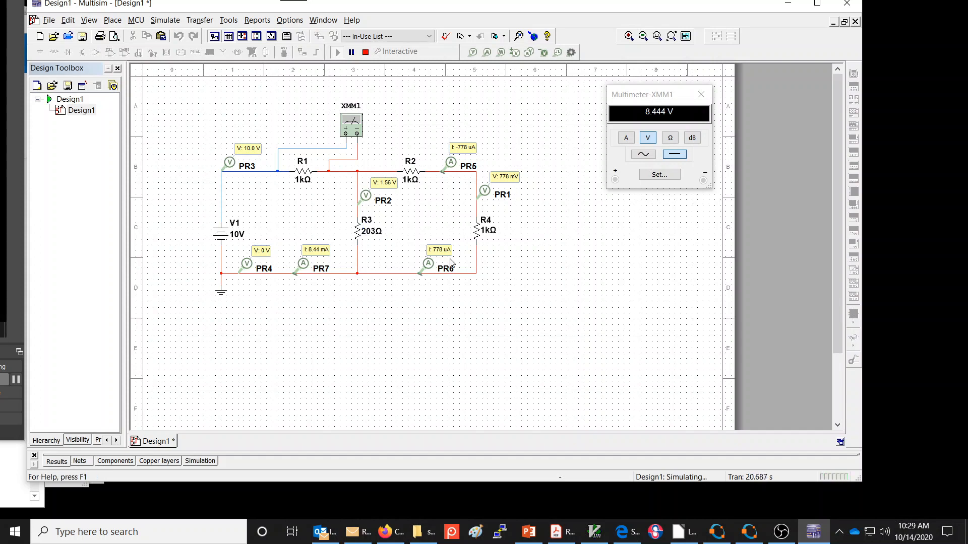
click(437, 251)
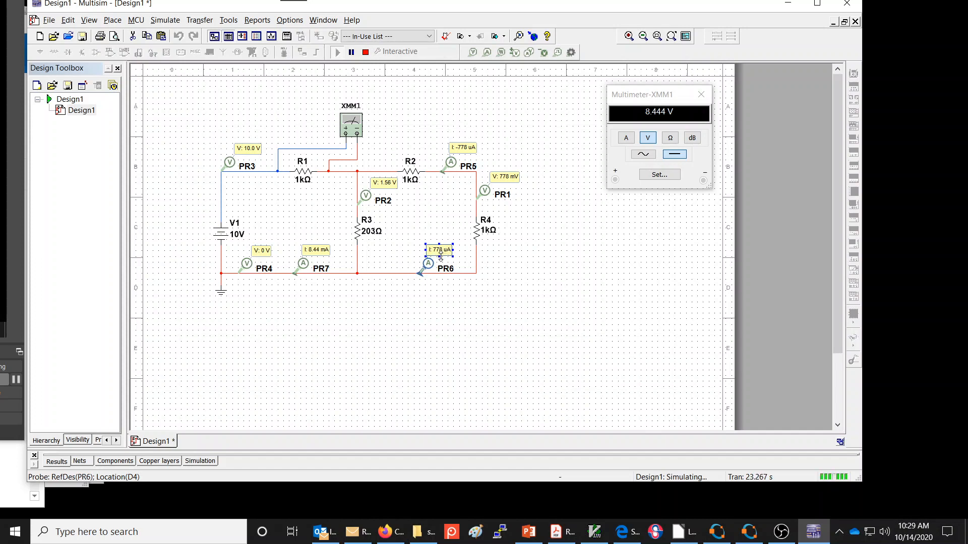
- Reverse the direction of current probe PR5 between R2 and R4, and switch it back again
click(456, 149)
right_click(443, 173)
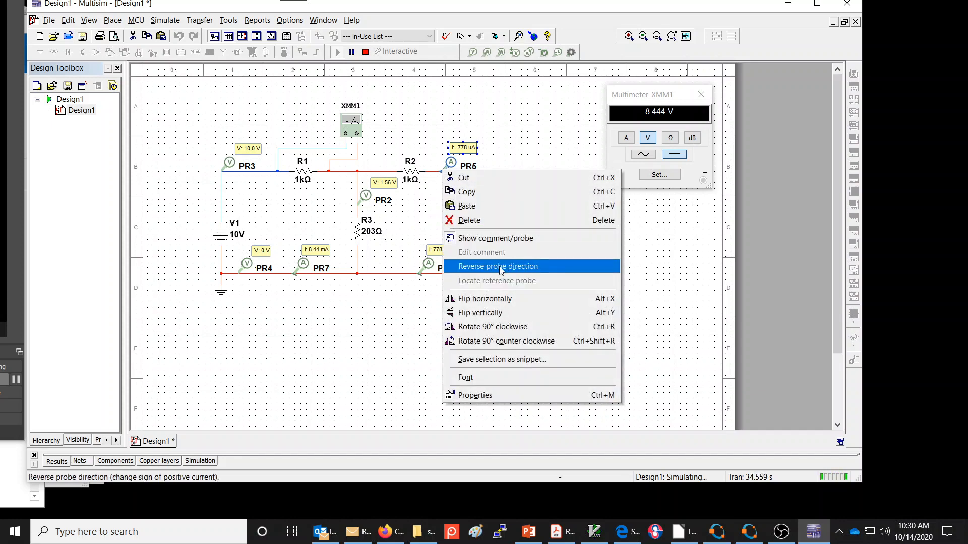
click(484, 266)
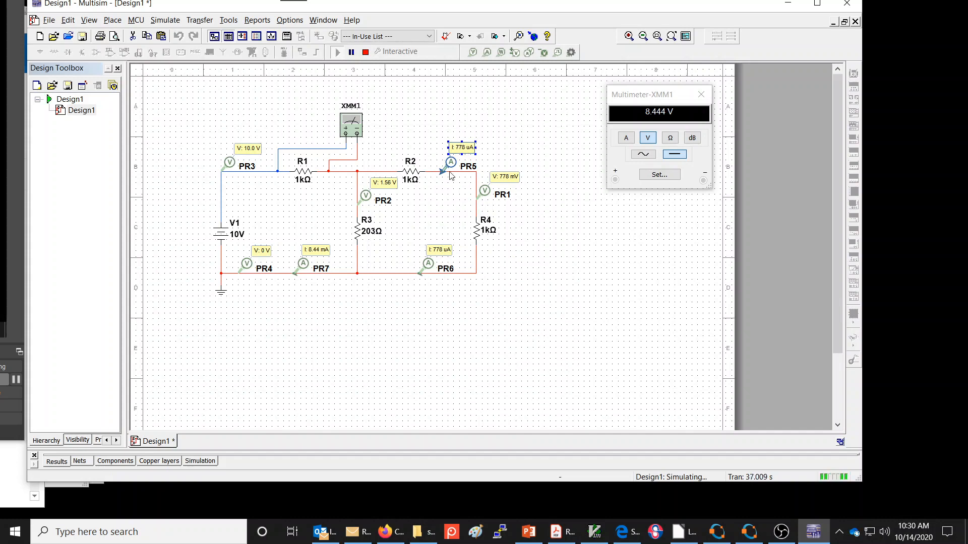
right_click(442, 172)
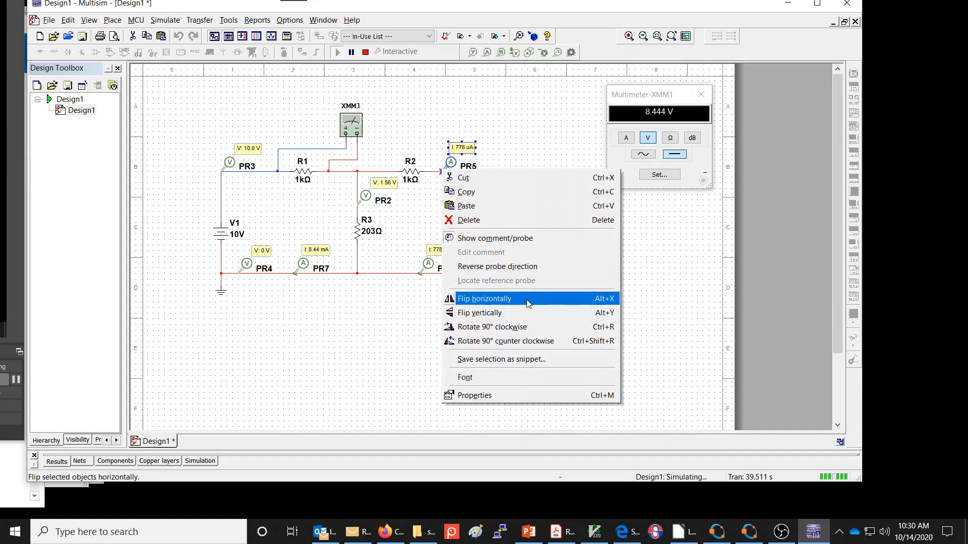
click(542, 267)
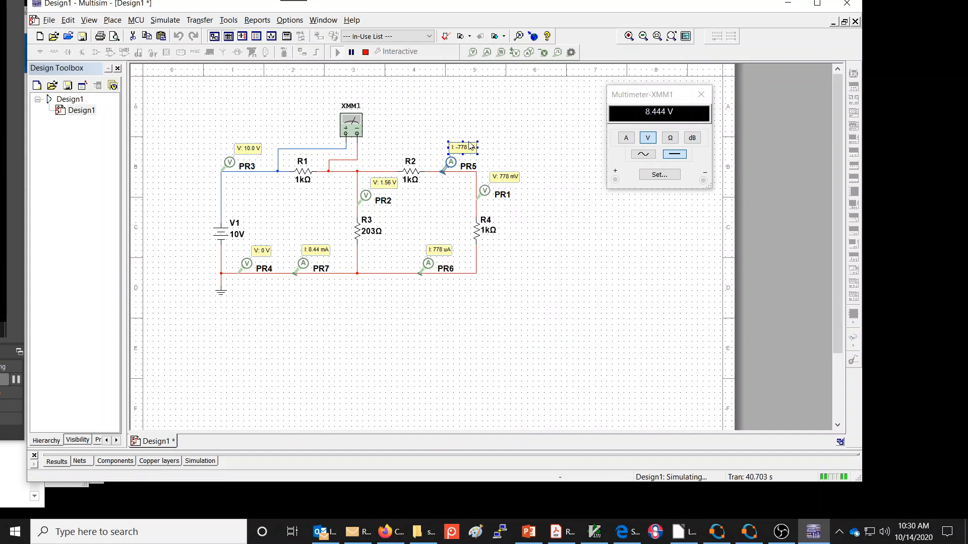
click(494, 143)
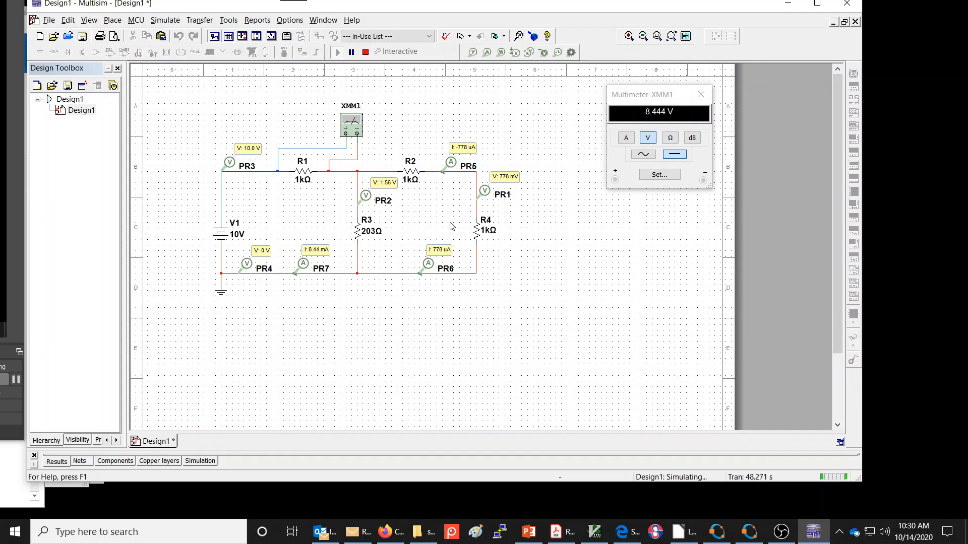
- Compare the simulated currents at probes PR6 and PR7 on the bottom wire
click(438, 249)
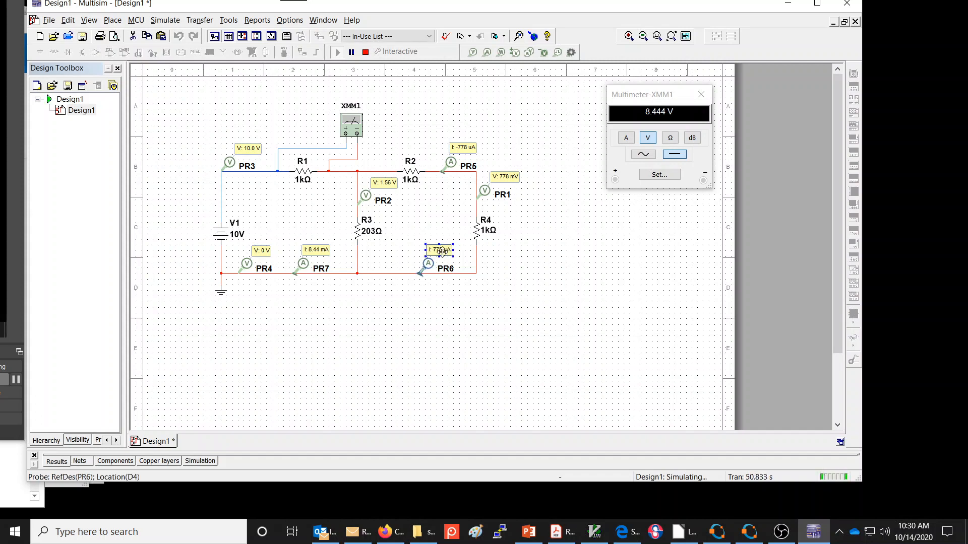
click(303, 268)
click(560, 230)
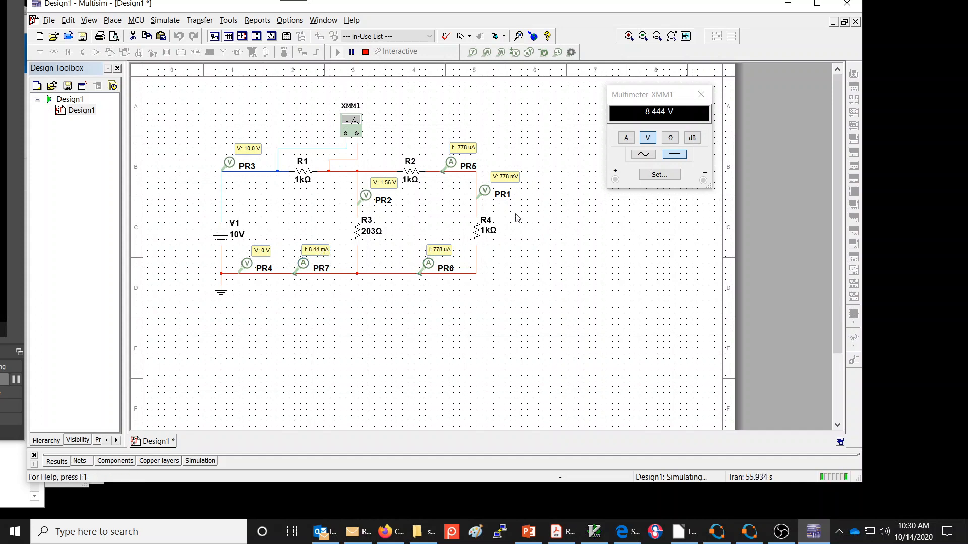
- Move multimeter XMM1 directly above R1 and reroute its two leads outward, clear of the R1 label
drag(354, 127, 303, 117)
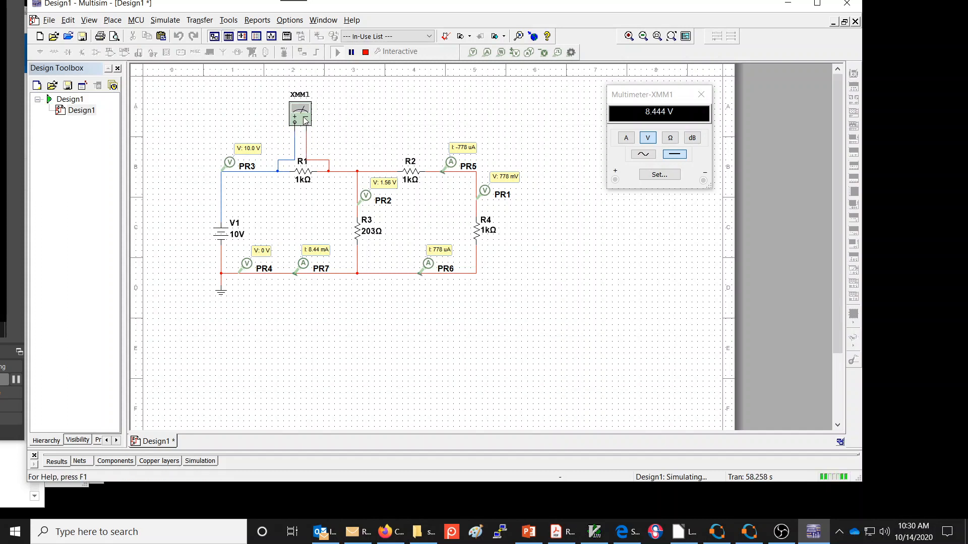
drag(305, 120, 311, 132)
click(301, 153)
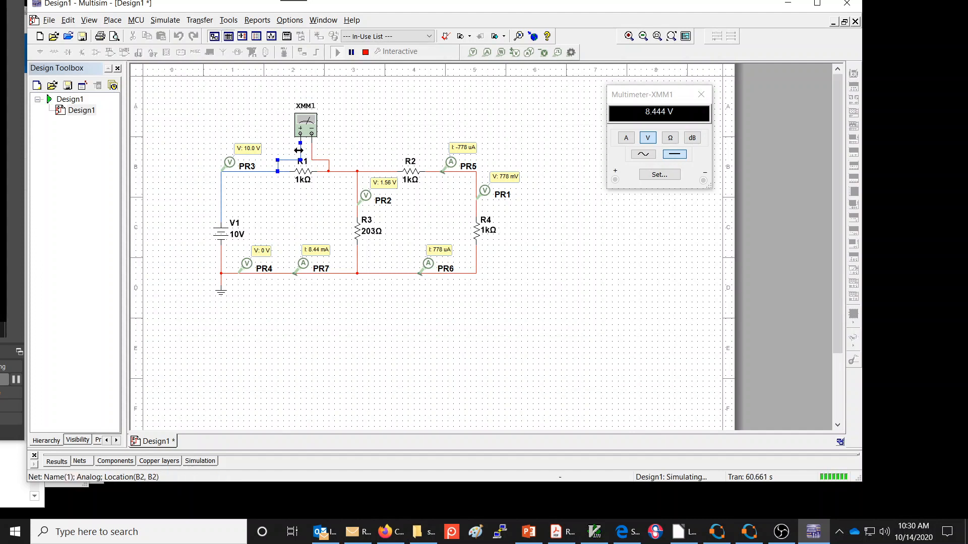
drag(294, 150, 283, 150)
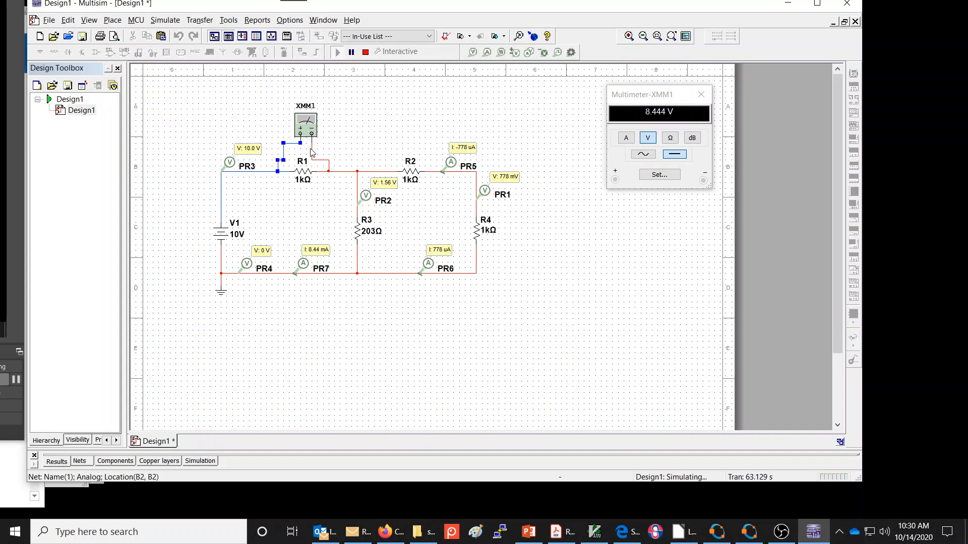
click(312, 151)
drag(313, 147, 335, 147)
- Examine the multimeter voltage across R1 and the voltages at probes PR1 and PR2
click(669, 116)
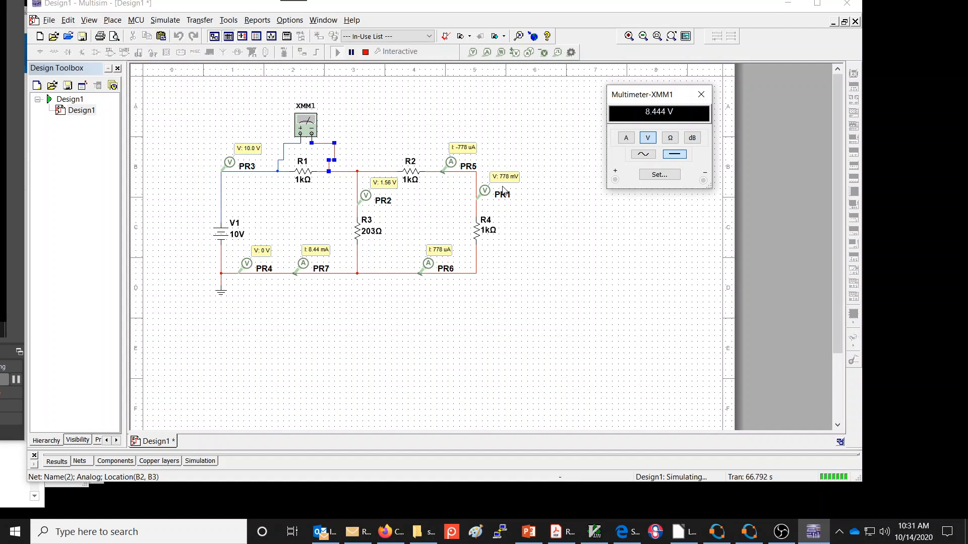
click(483, 195)
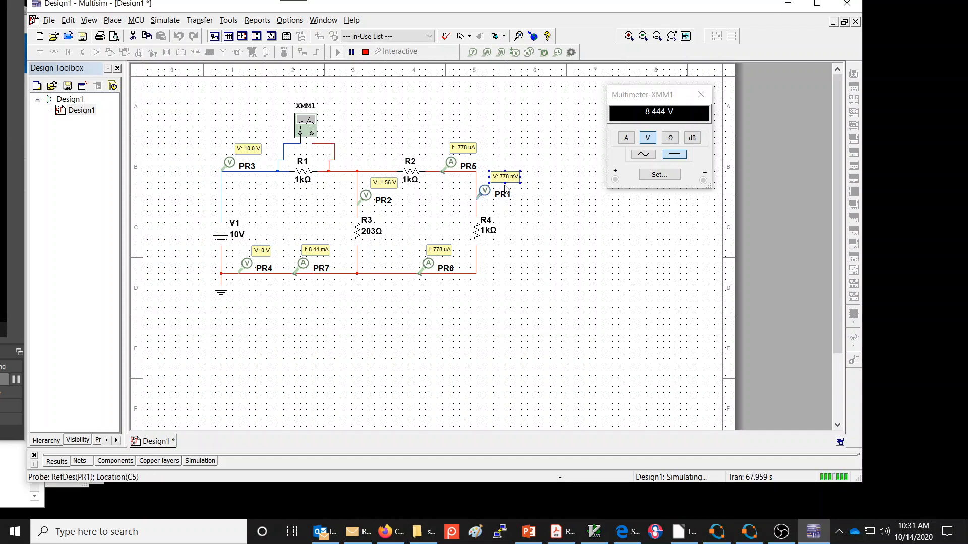
click(377, 187)
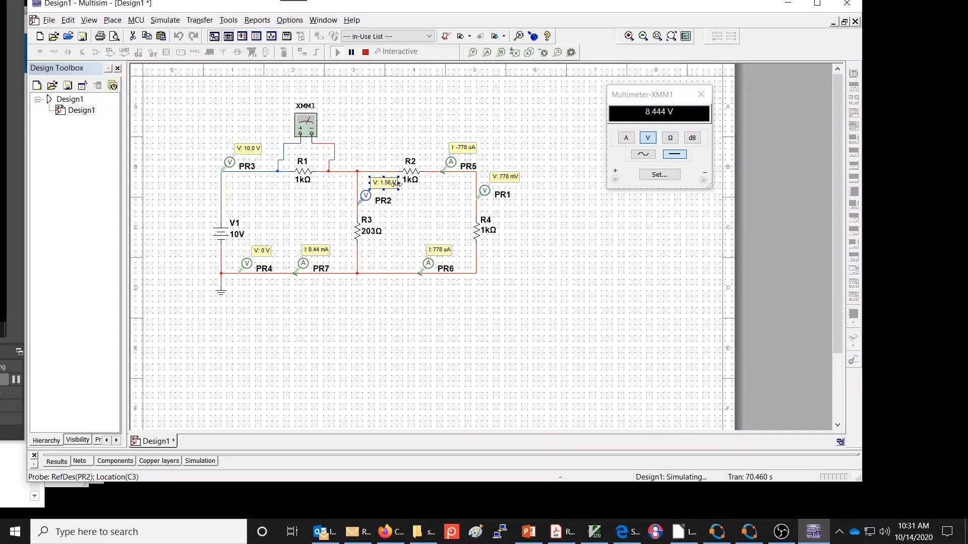
click(512, 179)
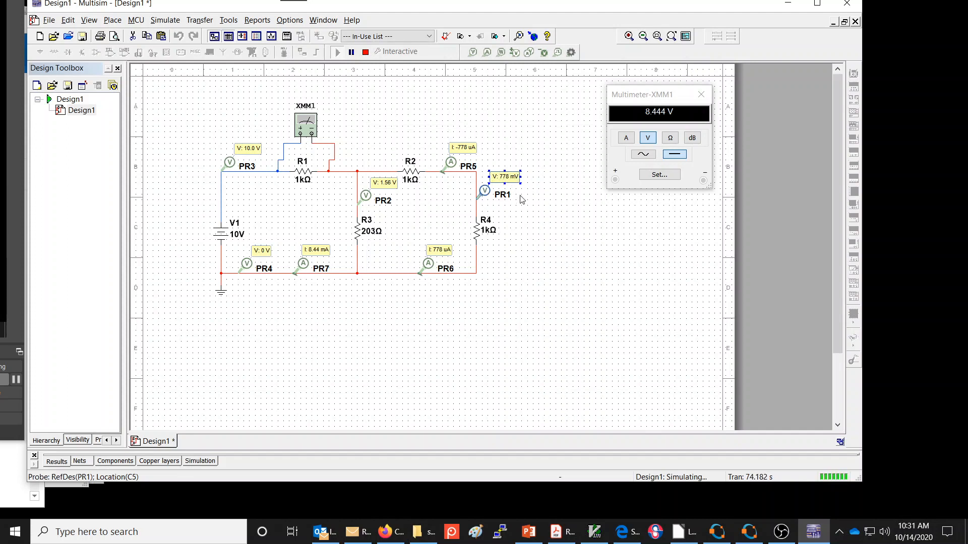
click(527, 212)
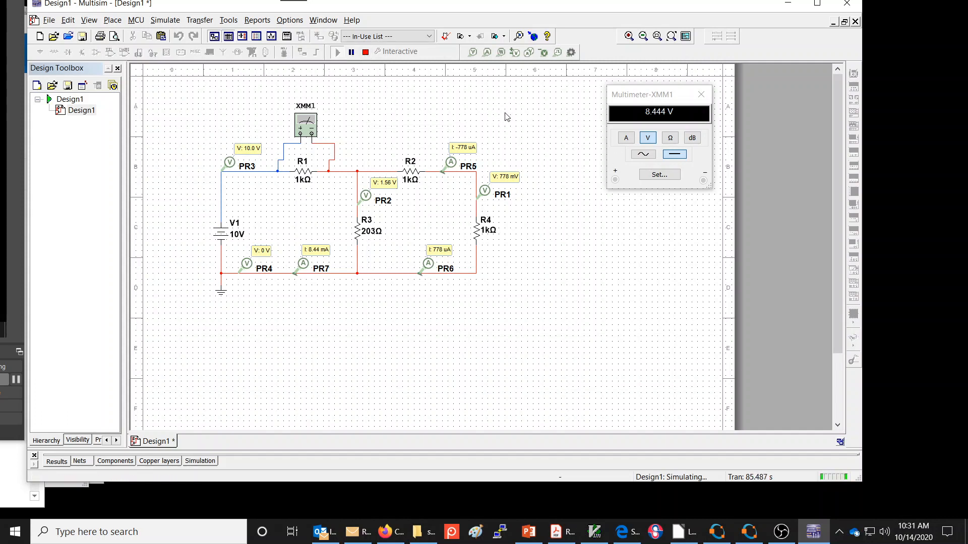
- Stop the simulation and set the resistance of R3 to 1 kΩ
click(366, 52)
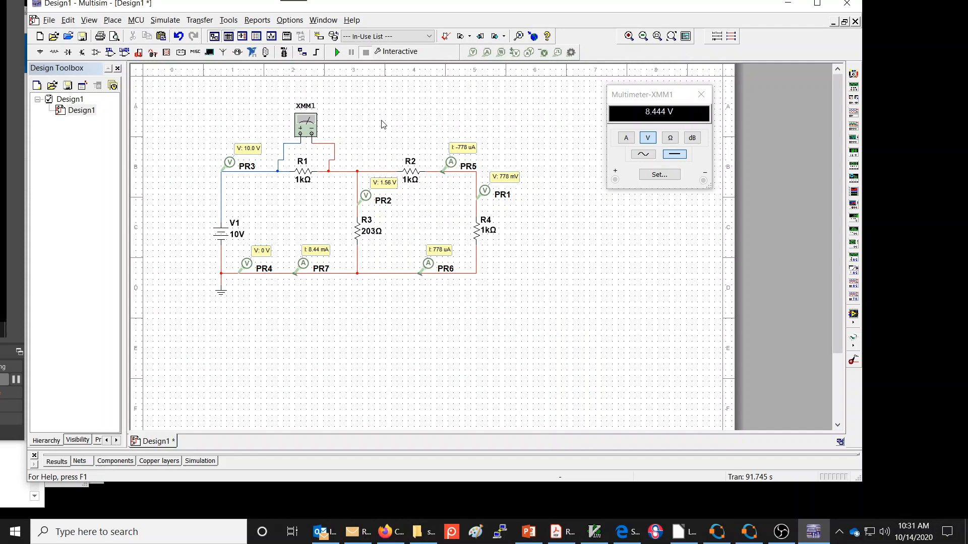
double_click(364, 235)
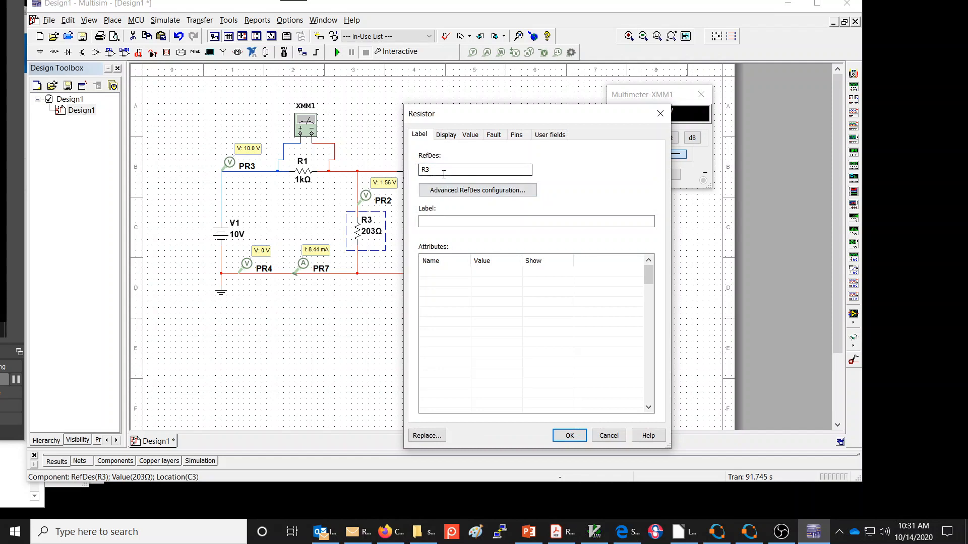
click(470, 134)
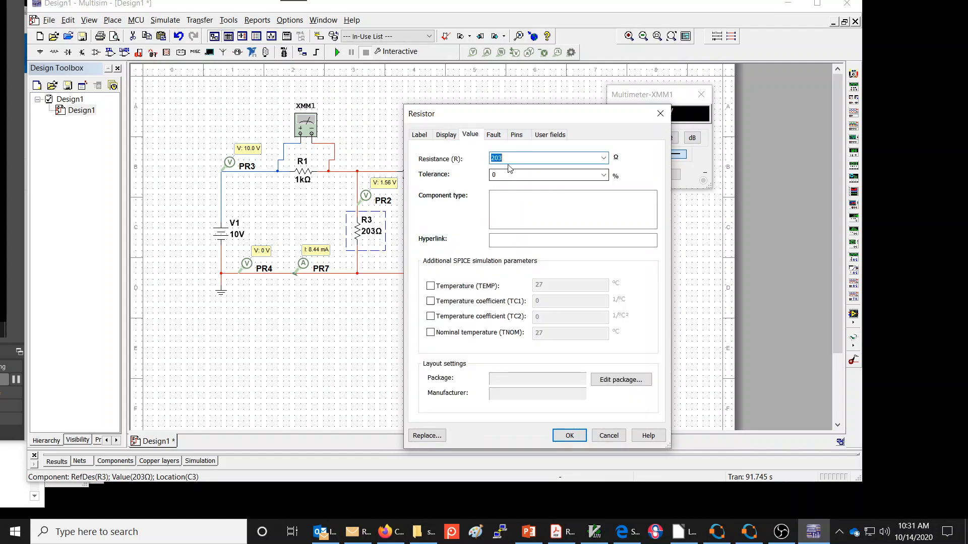
text(100)
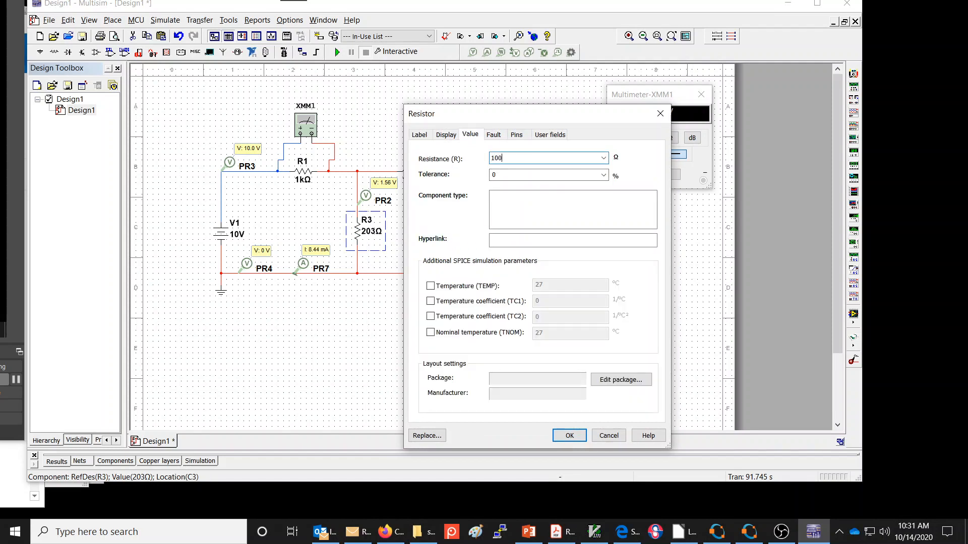
key(Return)
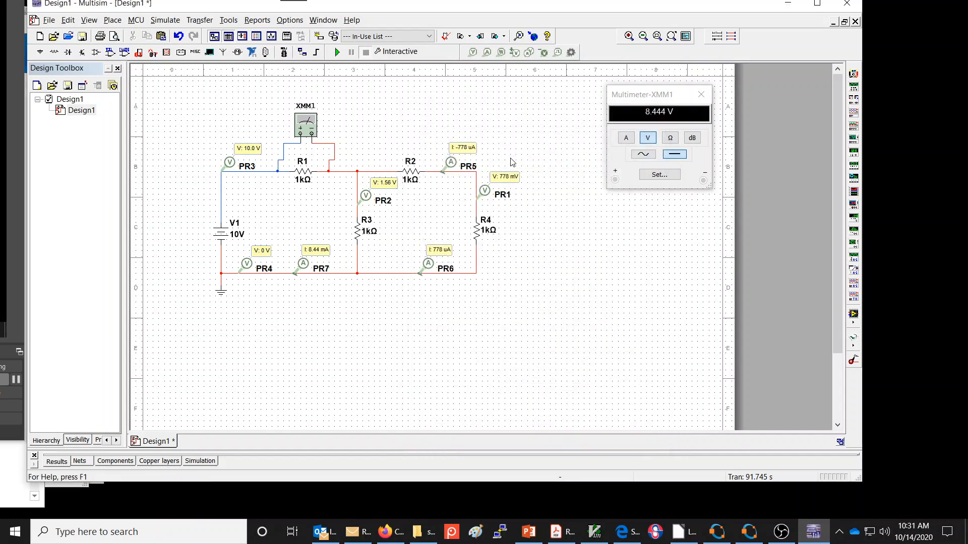
click(373, 232)
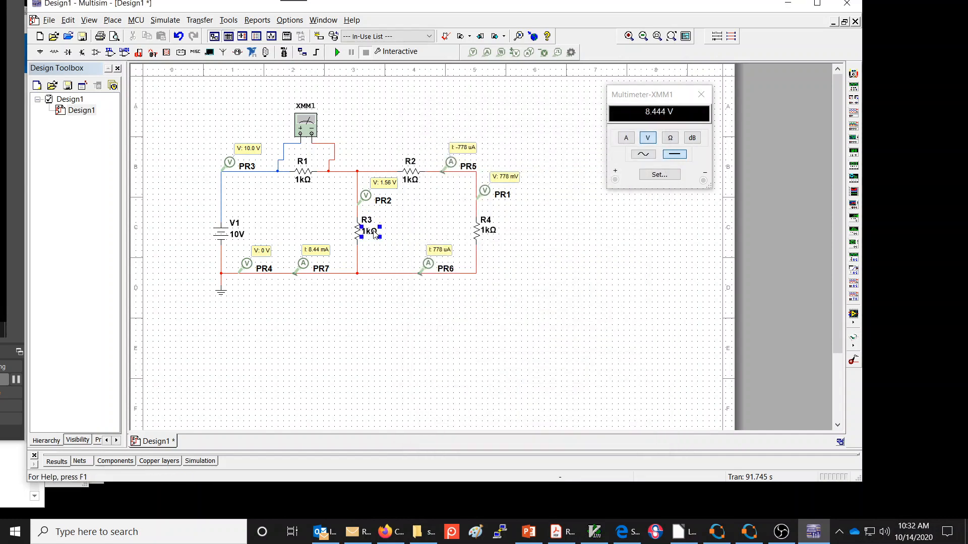
click(577, 234)
- Run the simulation again and nudge multimeter XMM1 slightly toward PR3, keeping it above R1
click(337, 52)
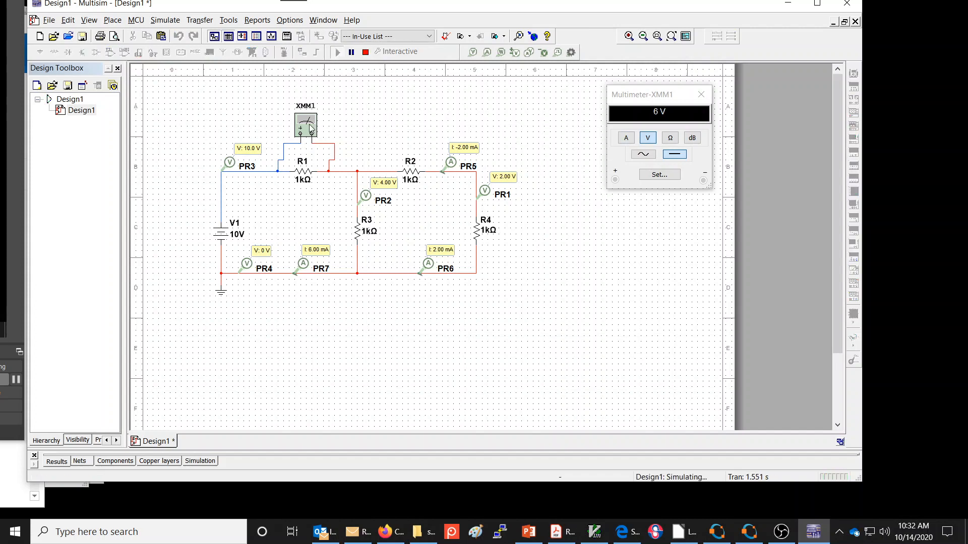
mouse_move(308, 127)
mouse_down()
mouse_move(296, 133)
mouse_move(301, 124)
mouse_up()
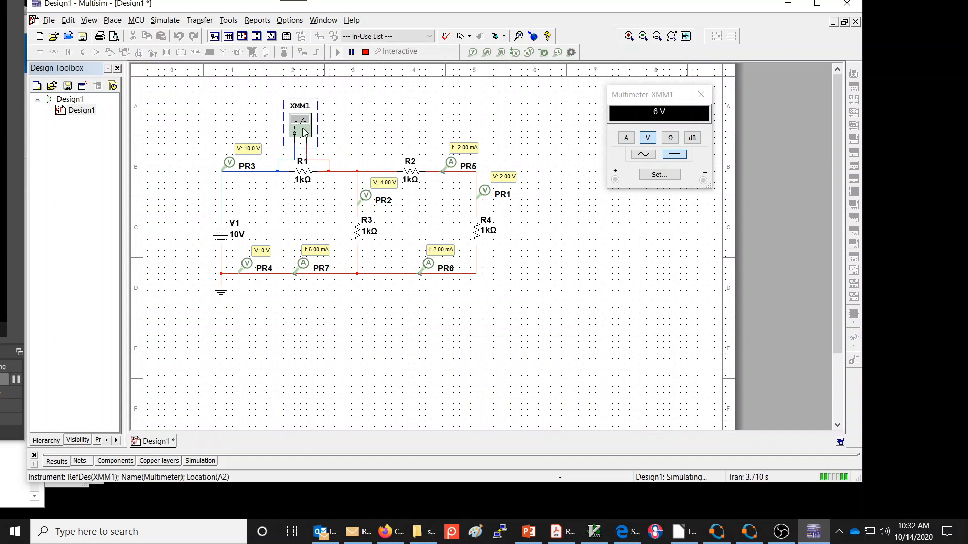
- Examine the voltages at PR2, PR4 and PR3, the current at PR7 and the multimeter voltage across R1
click(365, 198)
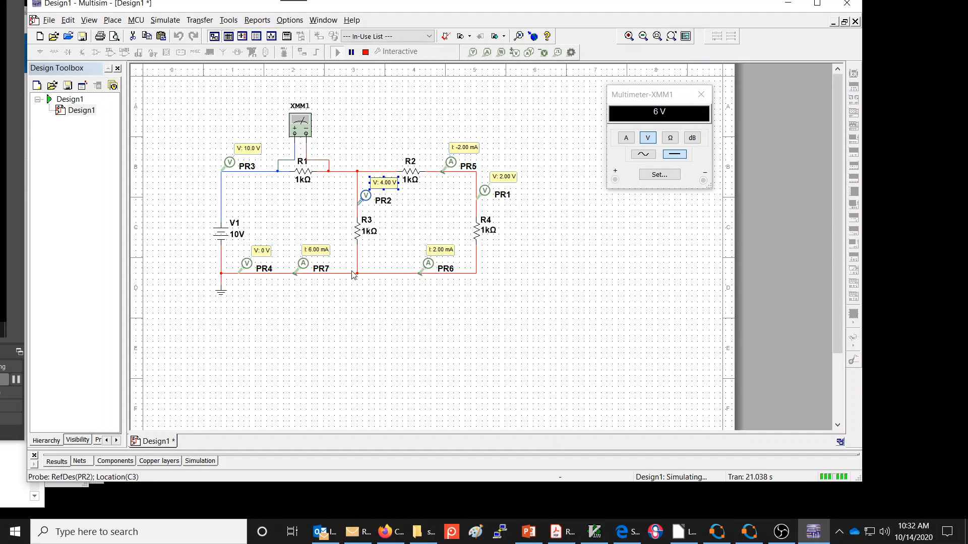
click(301, 270)
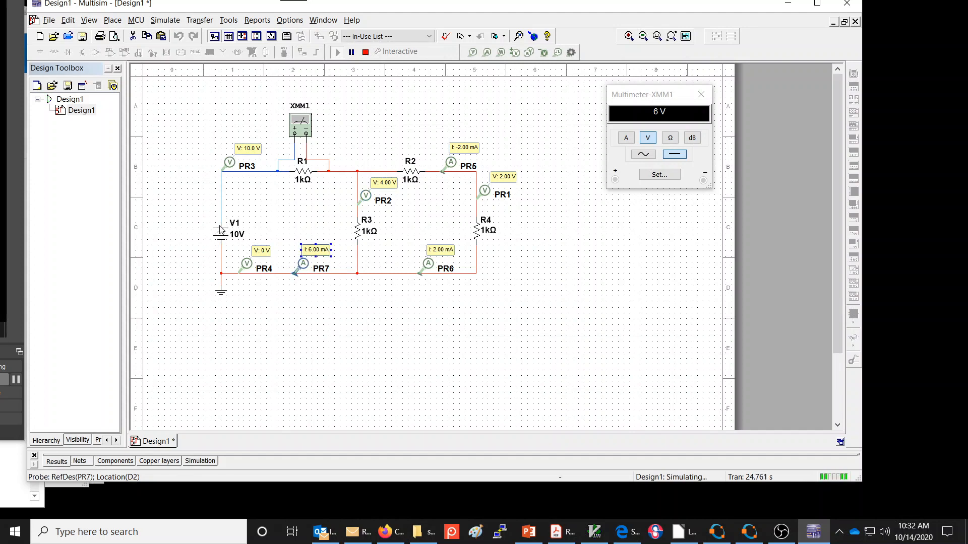
click(392, 300)
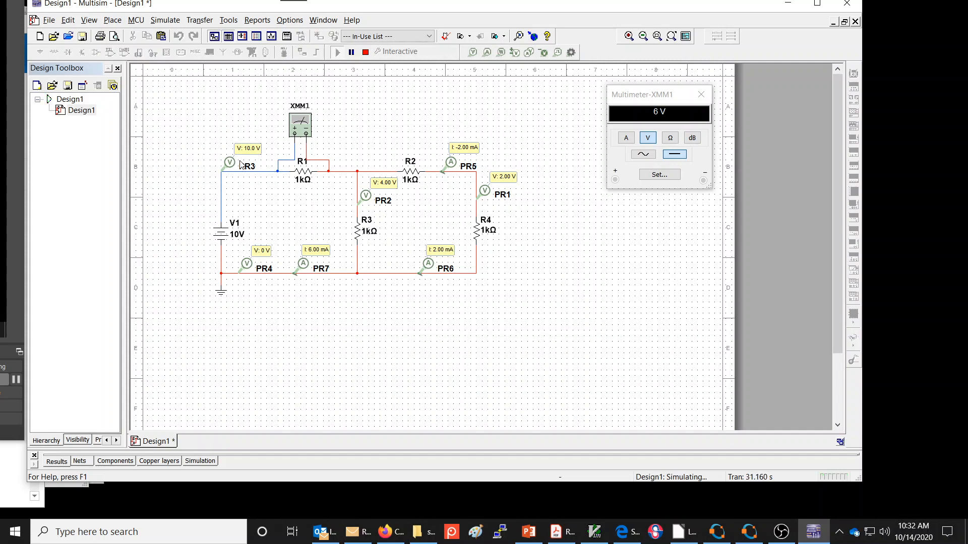
click(247, 265)
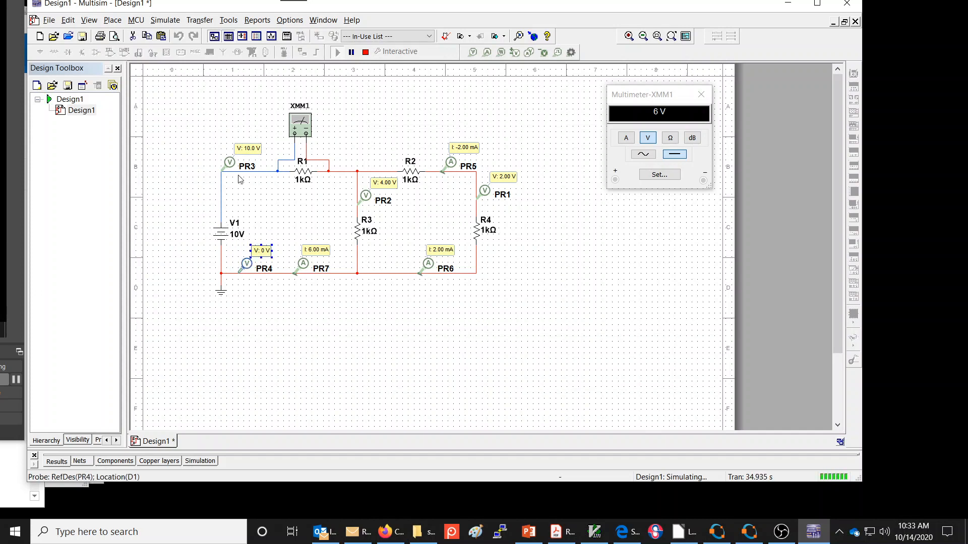
click(249, 149)
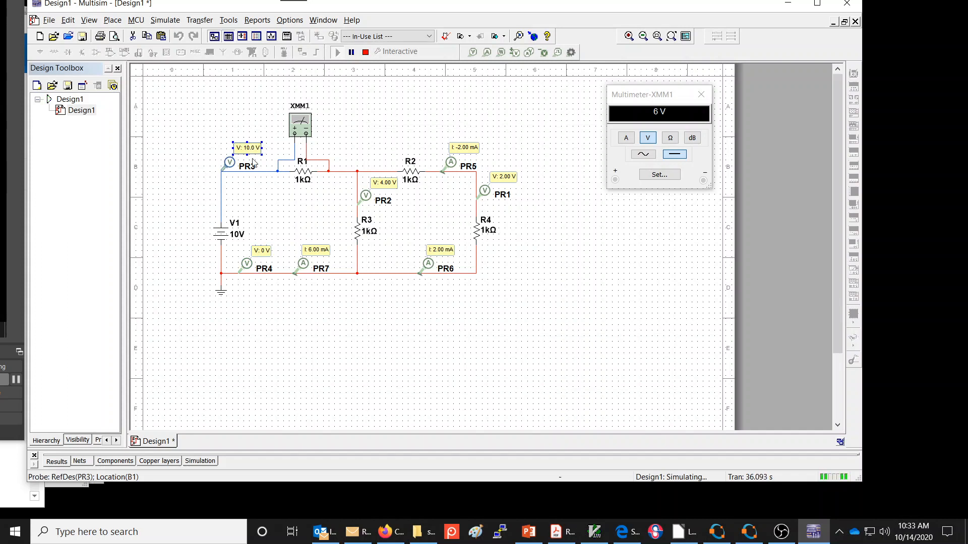
click(304, 134)
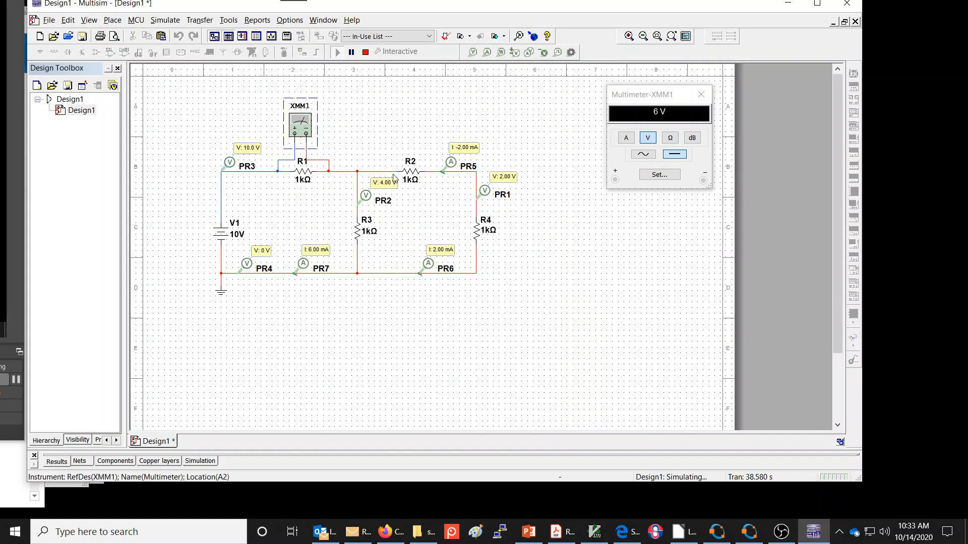
click(673, 119)
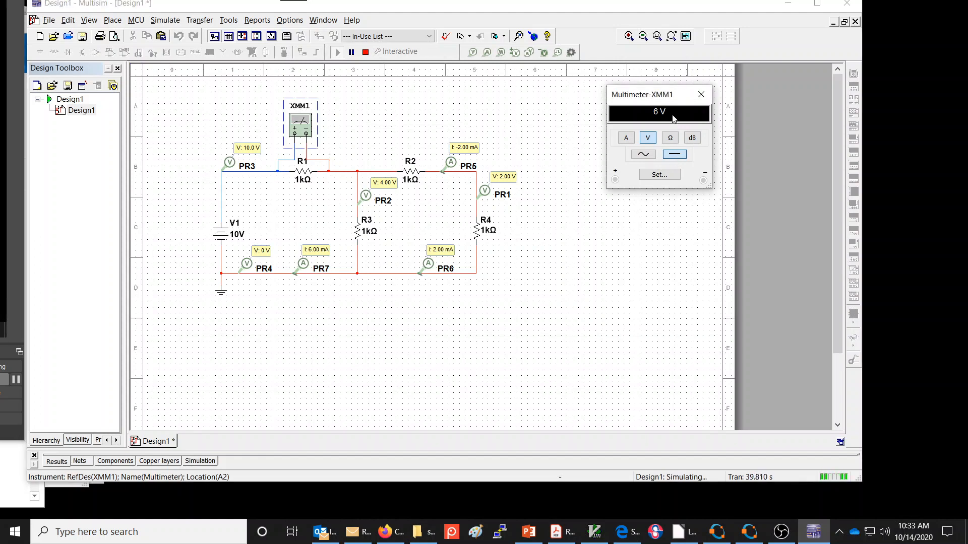
- Check R3 and the ground-side voltage at probe PR4, and stop the simulation
click(368, 229)
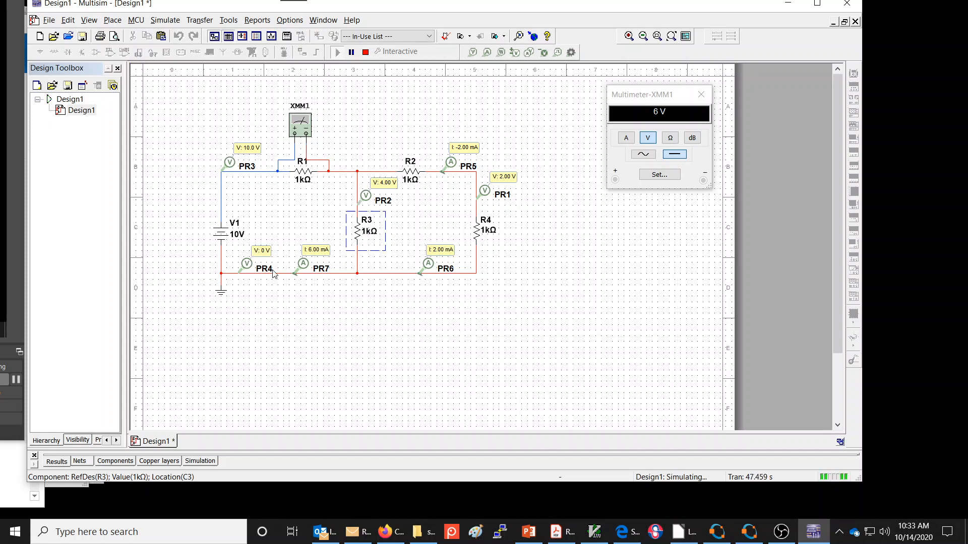
click(254, 257)
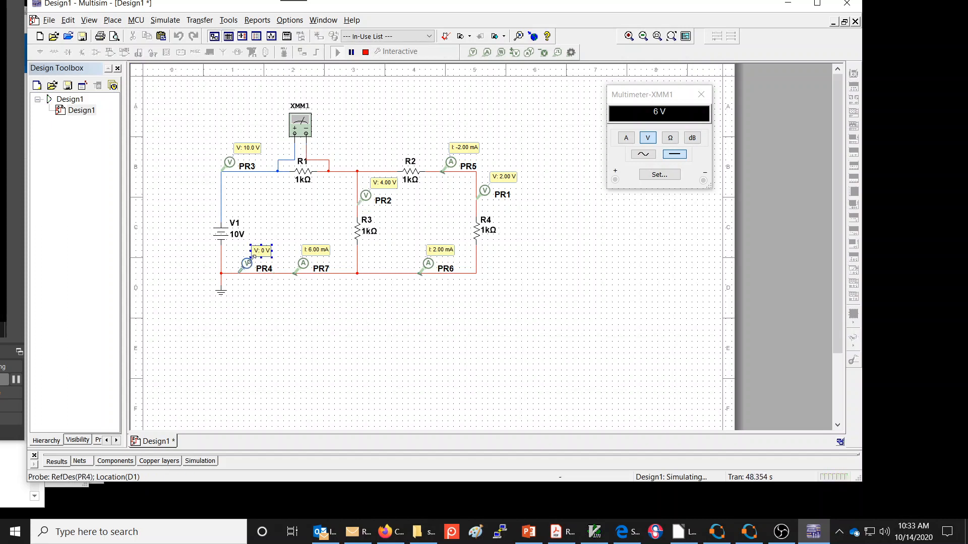
click(306, 307)
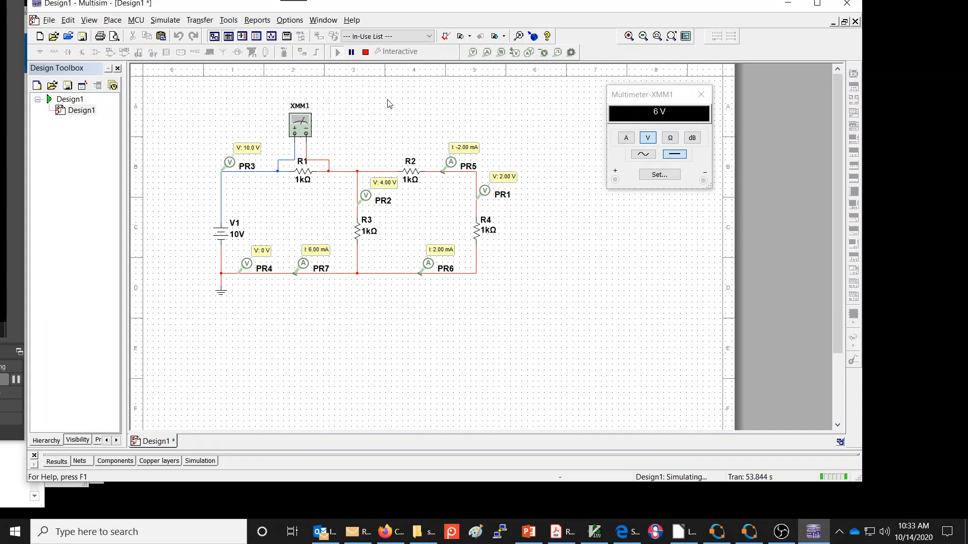
click(366, 52)
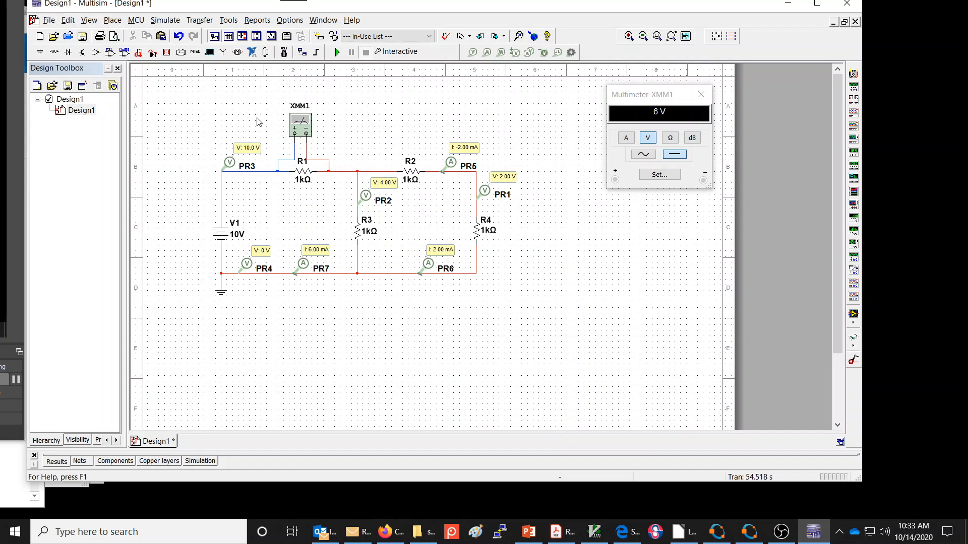
- Start saving the design as a new file and browse to Local Disk (D:) as its location
click(50, 20)
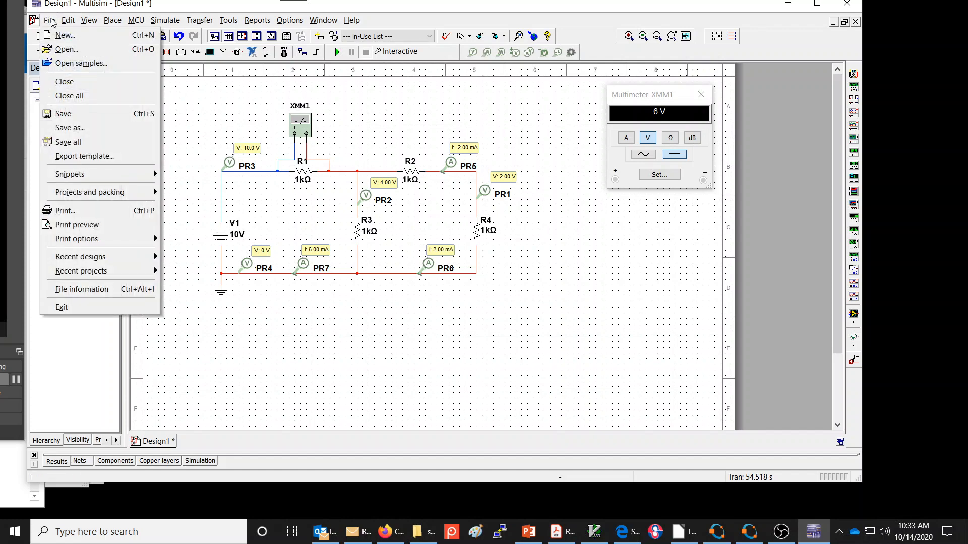
click(96, 129)
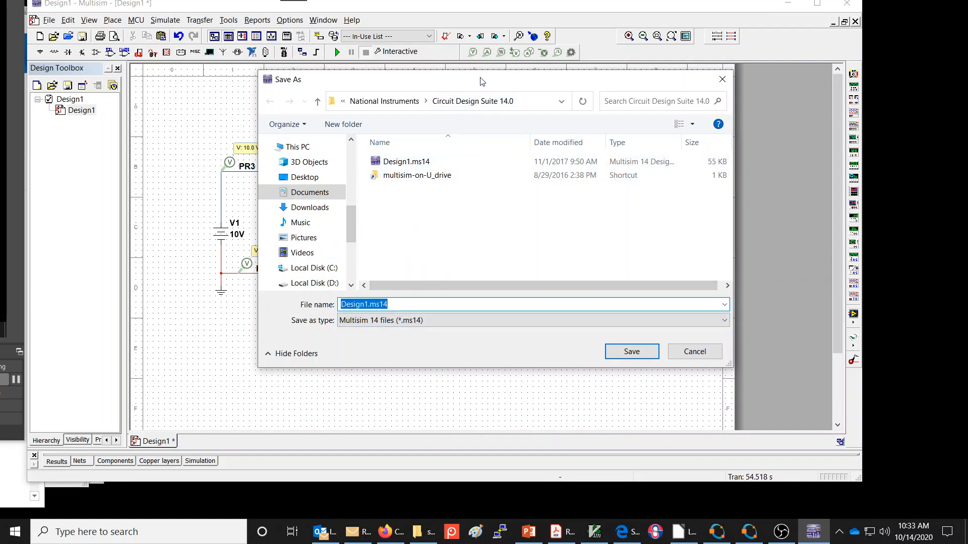
drag(481, 81, 456, 68)
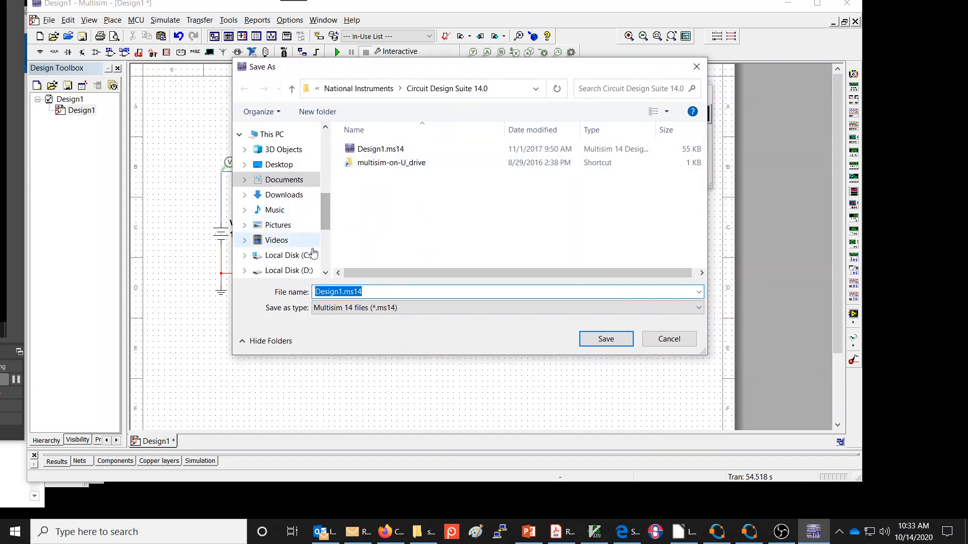
click(291, 269)
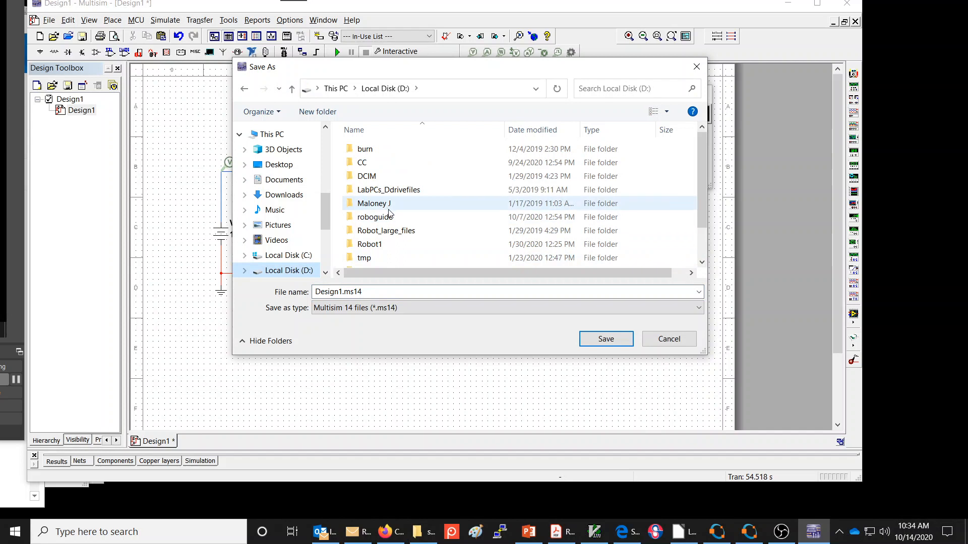
scroll(391, 215, down, 1)
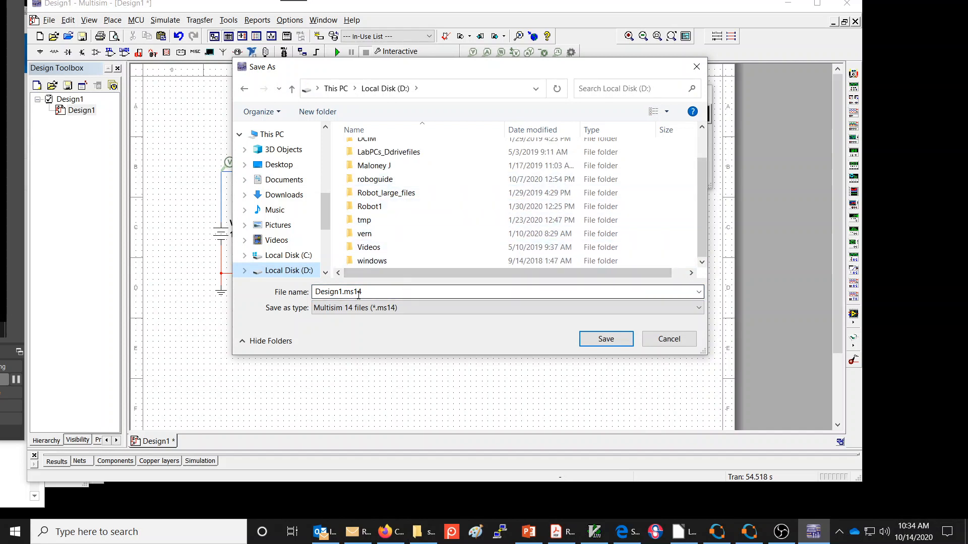
double_click(342, 291)
click(339, 292)
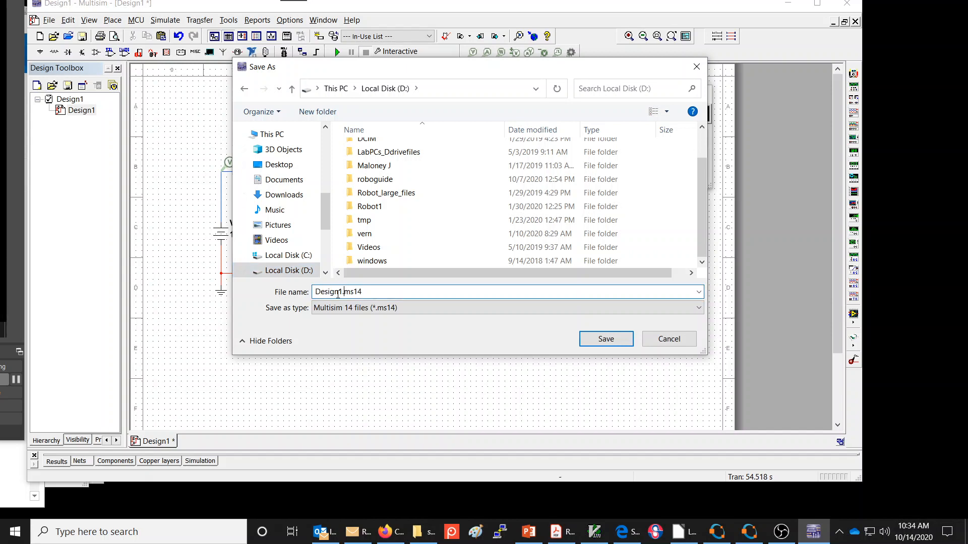
double_click(342, 290)
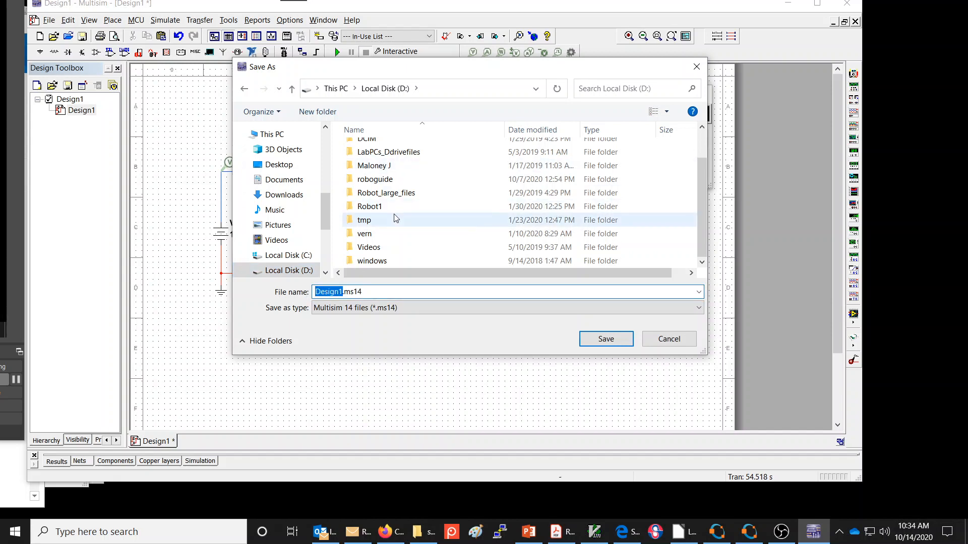
- Create a new folder on Local Disk (D:) named with the owner's username, and open it as the save location
scroll(391, 209, up, 1)
scroll(374, 174, down, 1)
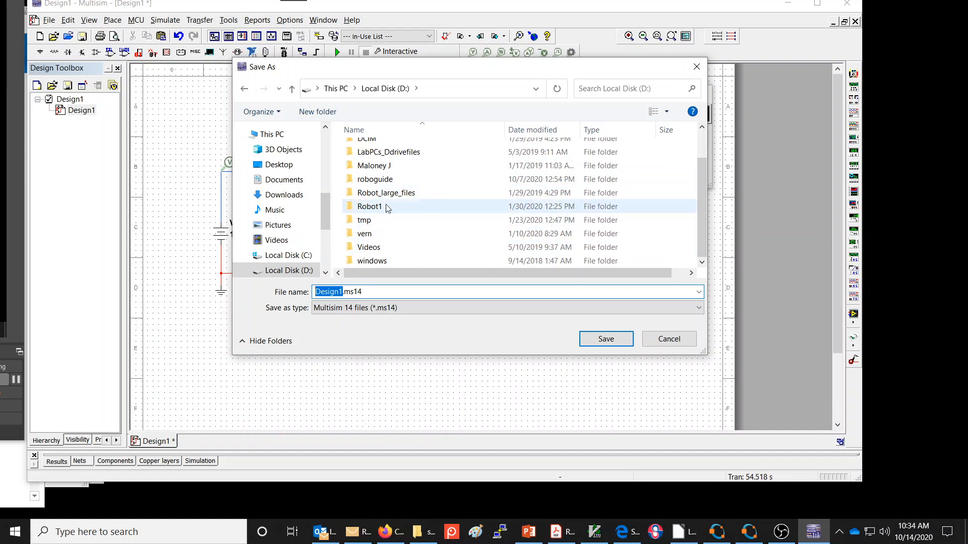
scroll(403, 202, up, 1)
scroll(469, 211, down, 1)
click(323, 114)
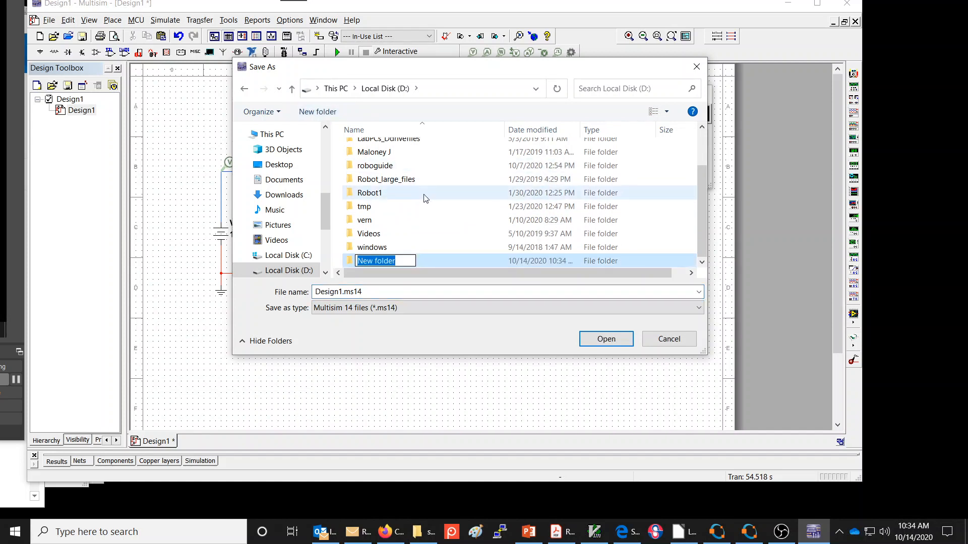
text(rhart)
key(Return)
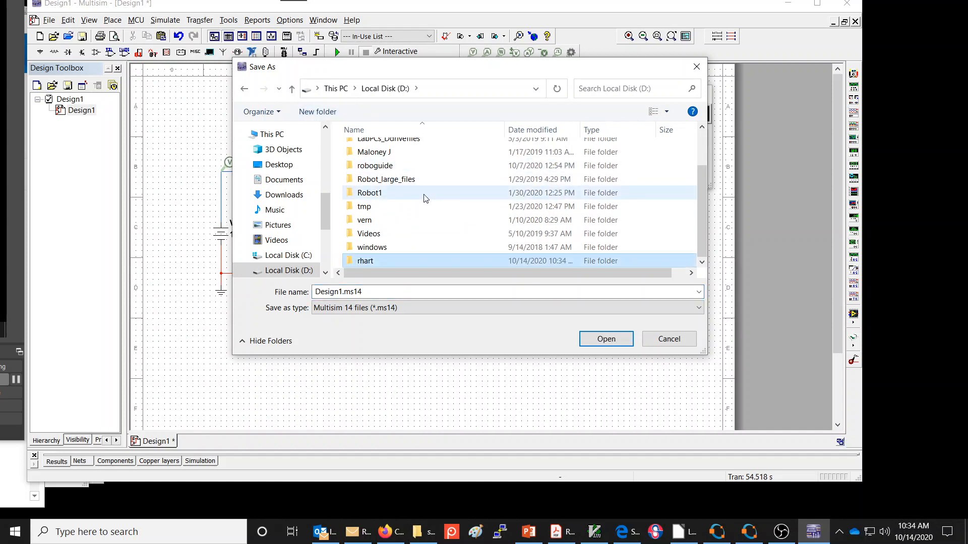
key(Return)
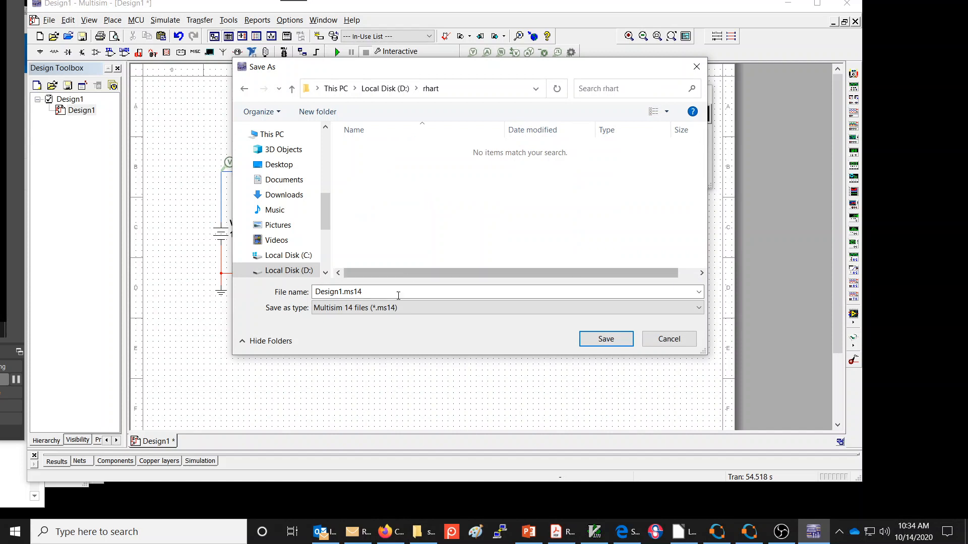
- Save the design as dc_circuit_wFourResistors-SeriesParallel and widen the Design Toolbox to fit the longer name
click(380, 294)
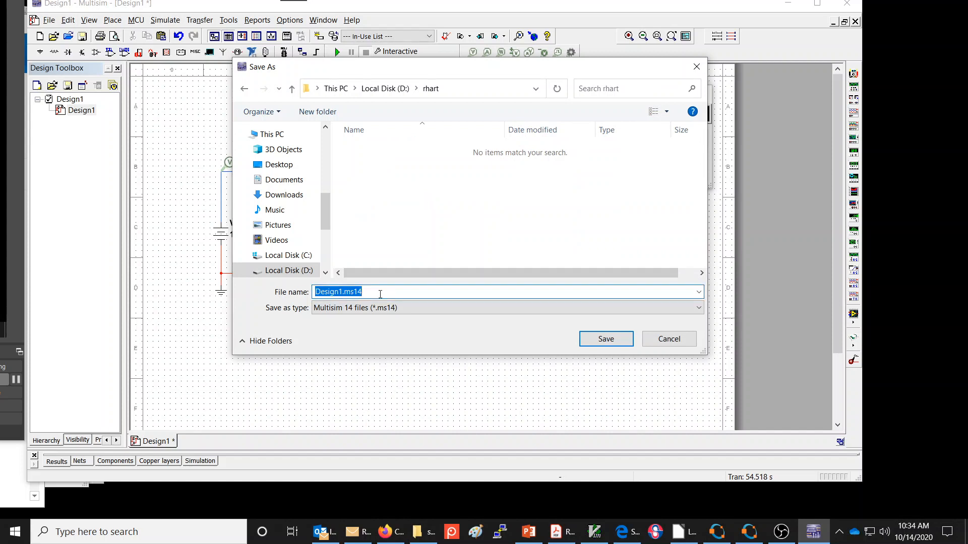
text(dc)
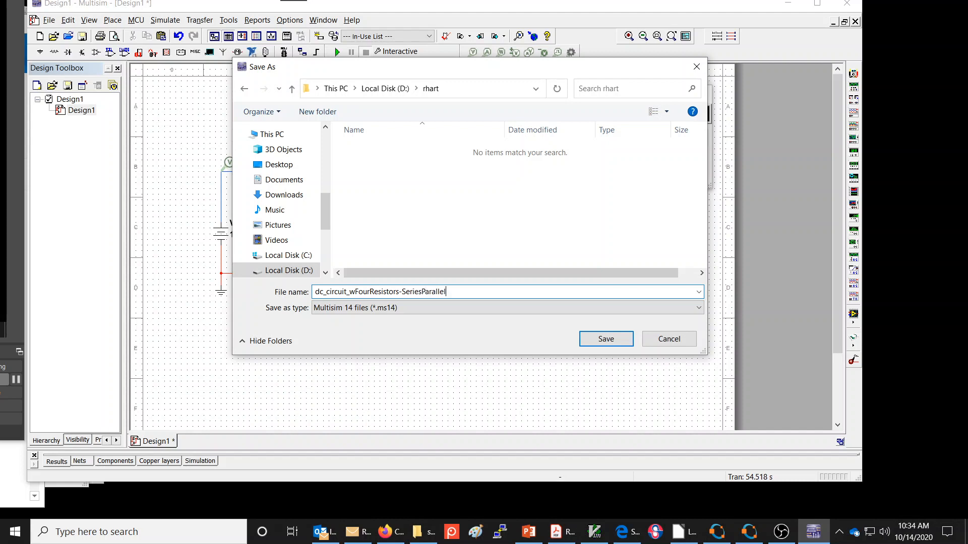
key(Return)
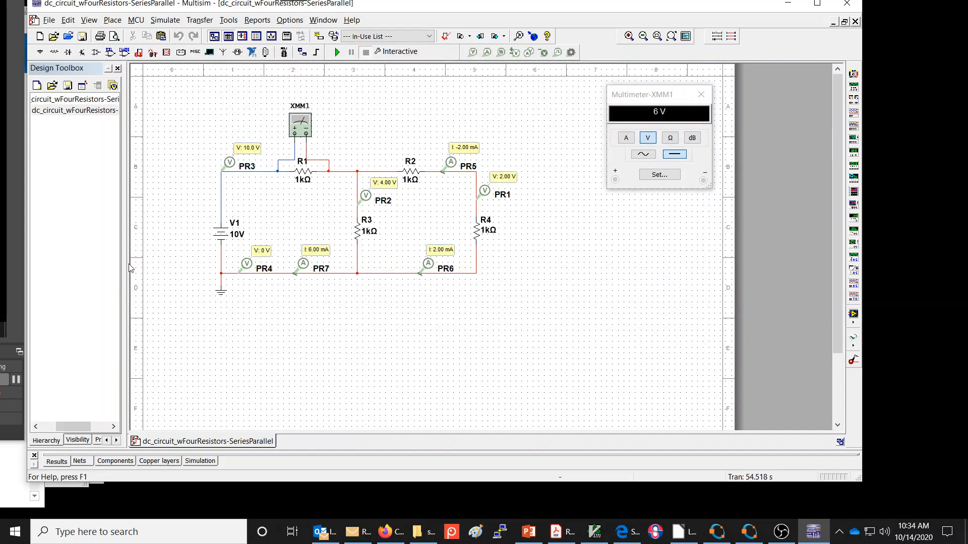
drag(126, 264, 174, 265)
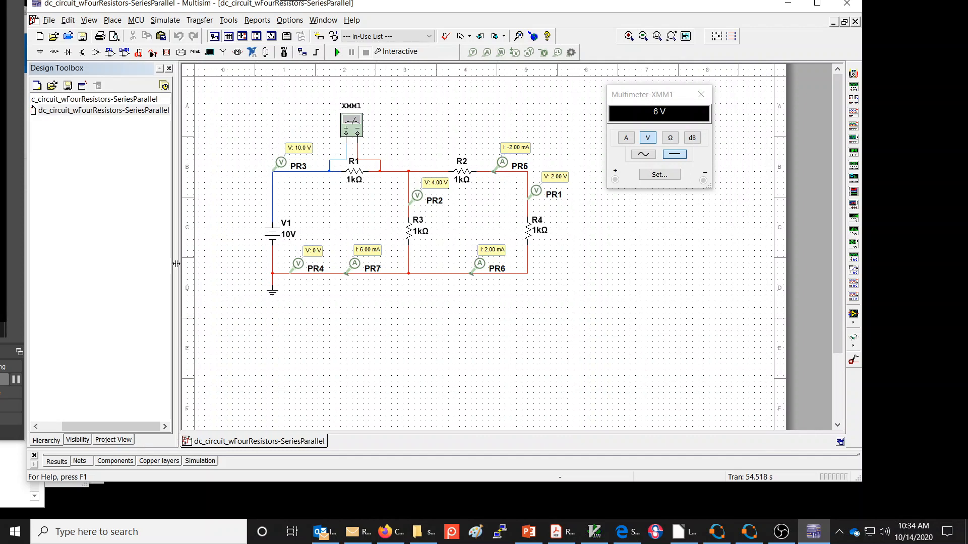